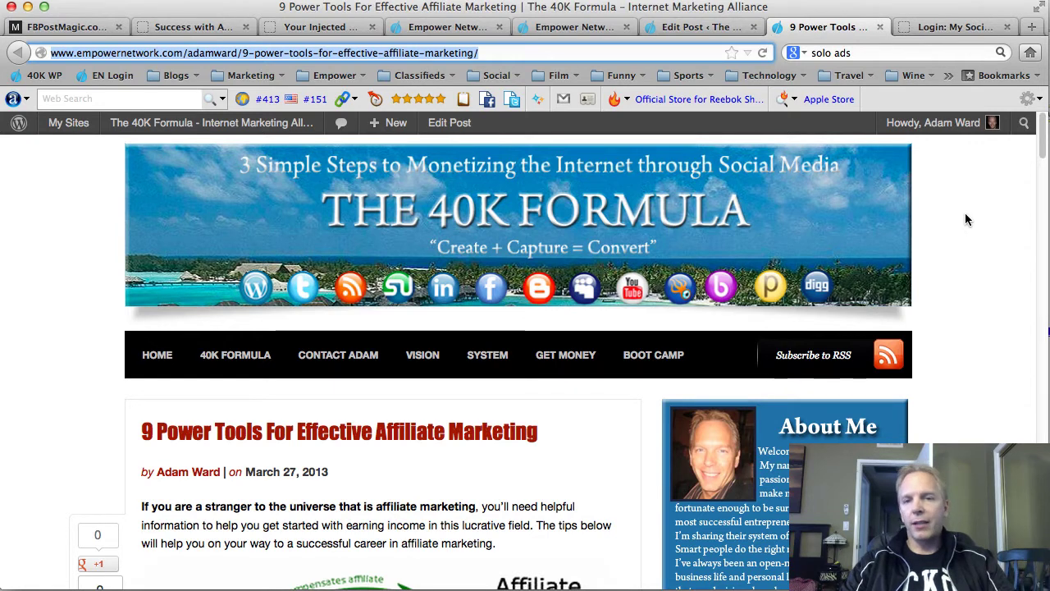
Scroll through the Create Framed Content form to review its fields.
scroll(965, 218, "down", 2)
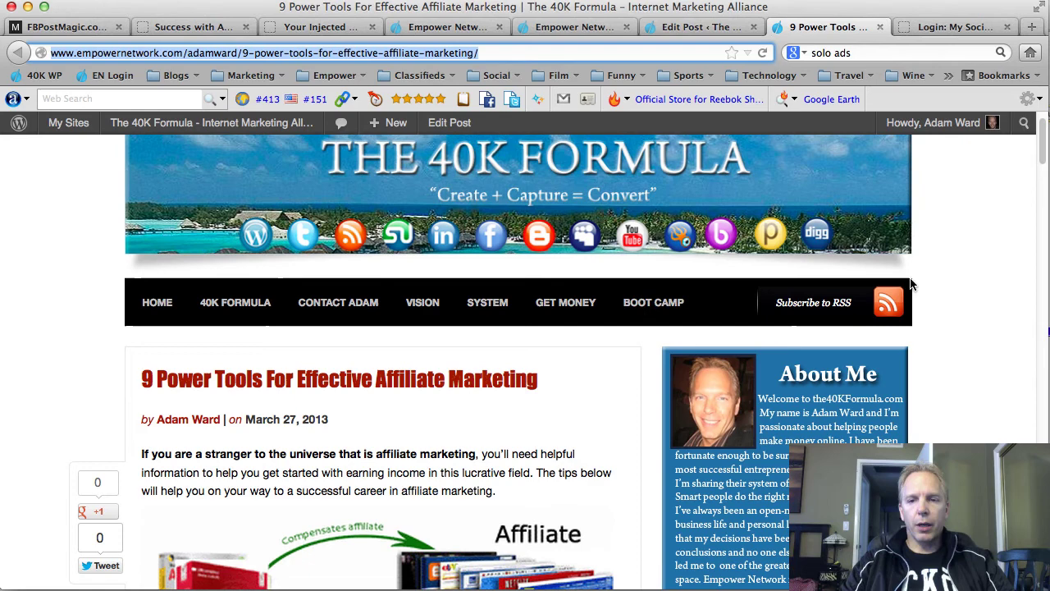
scroll(961, 250, "down", 6)
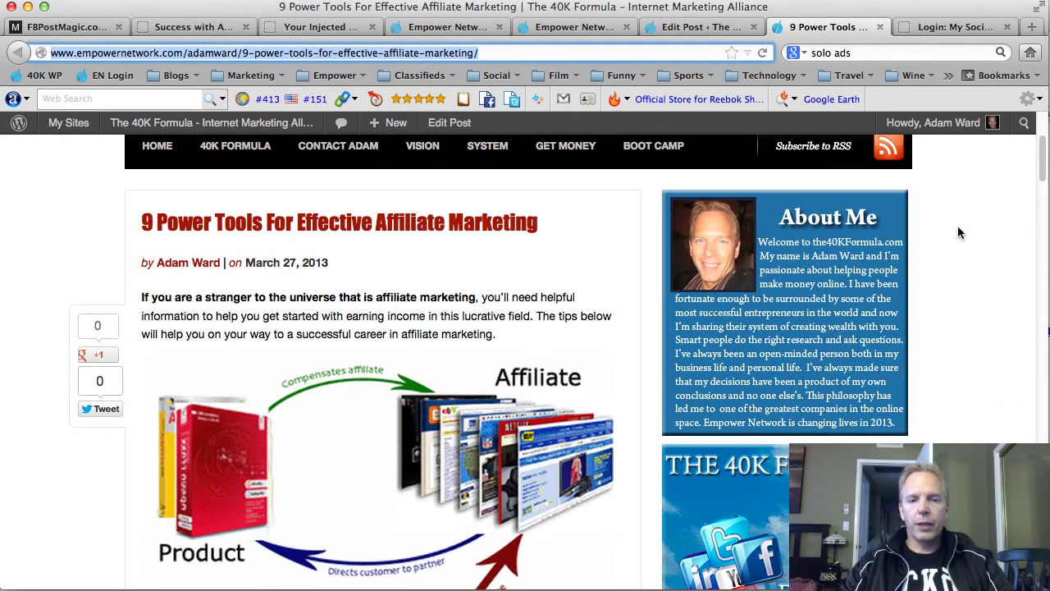
scroll(957, 228, "down", 10)
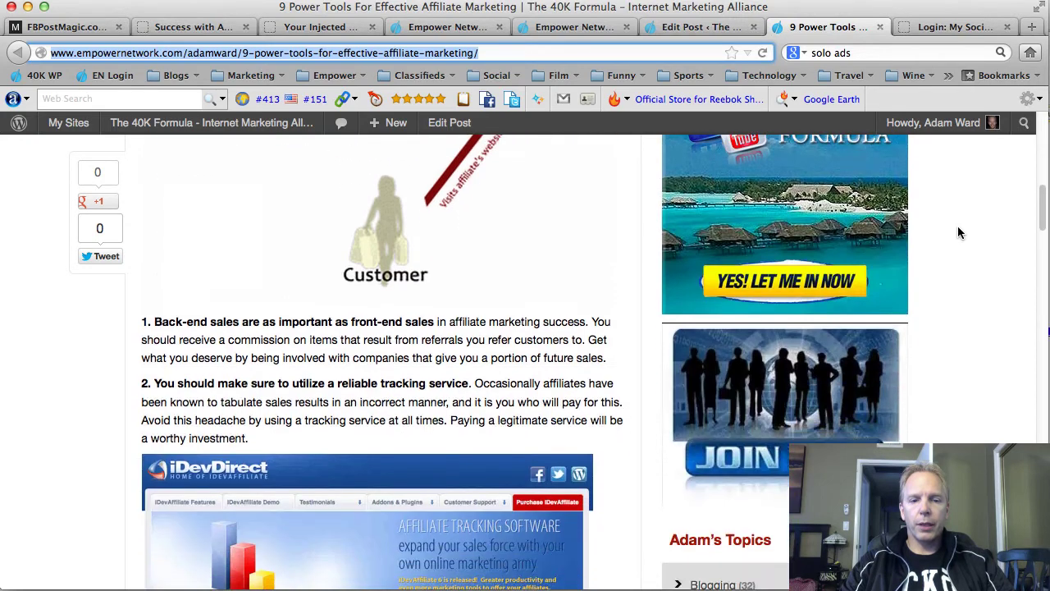
scroll(957, 233, "down", 5)
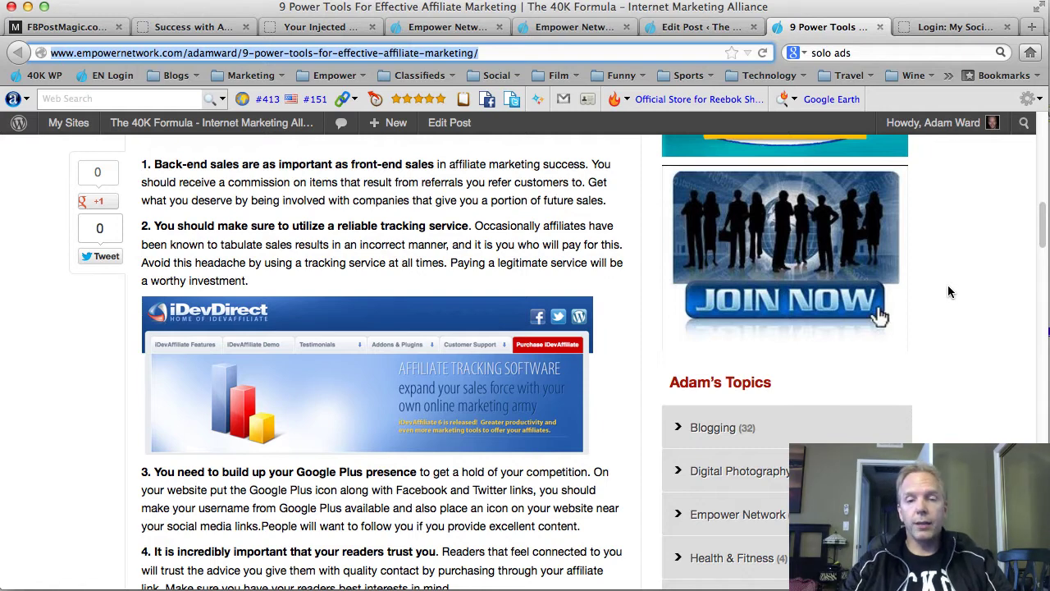
scroll(947, 291, "down", 4)
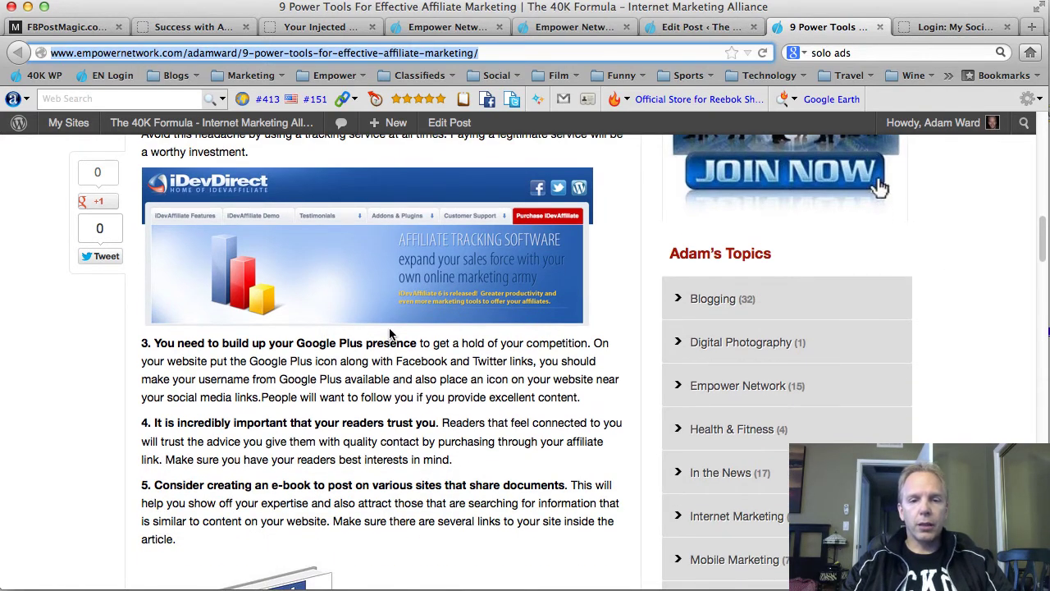
scroll(389, 333, "down", 3)
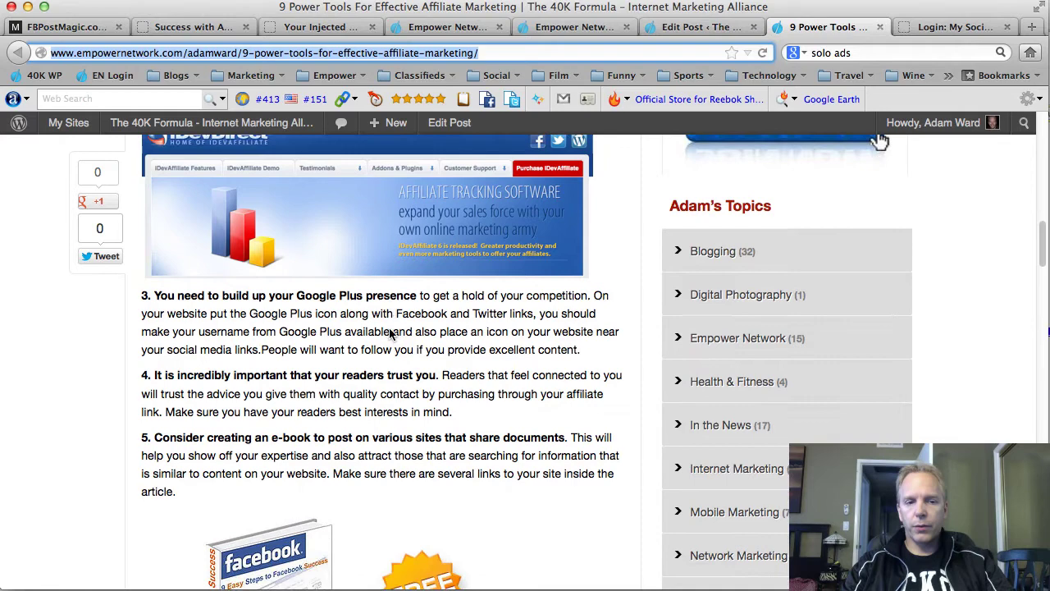
scroll(389, 334, "down", 4)
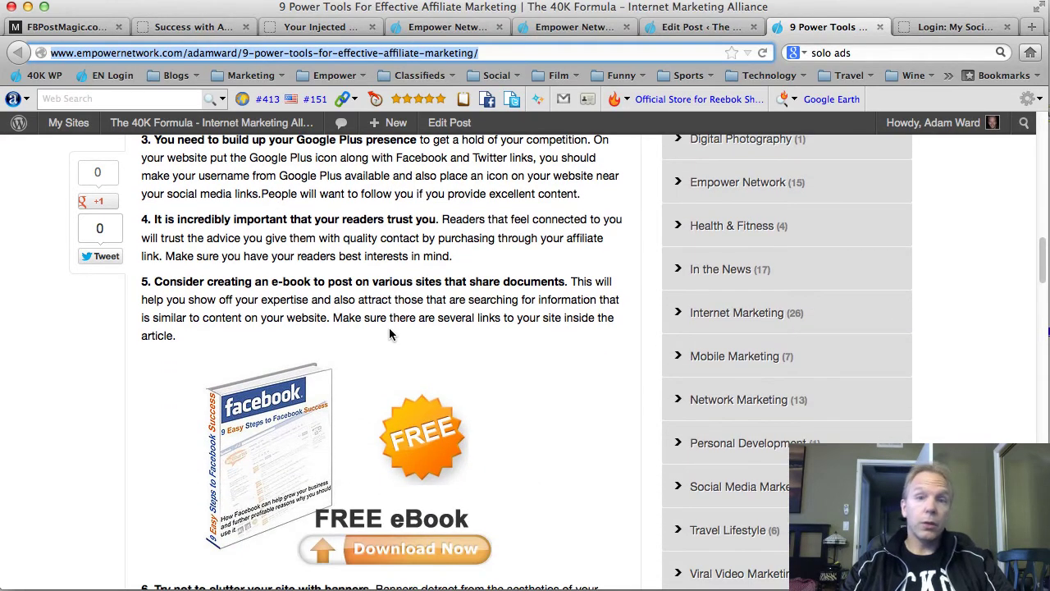
scroll(422, 314, "down", 10)
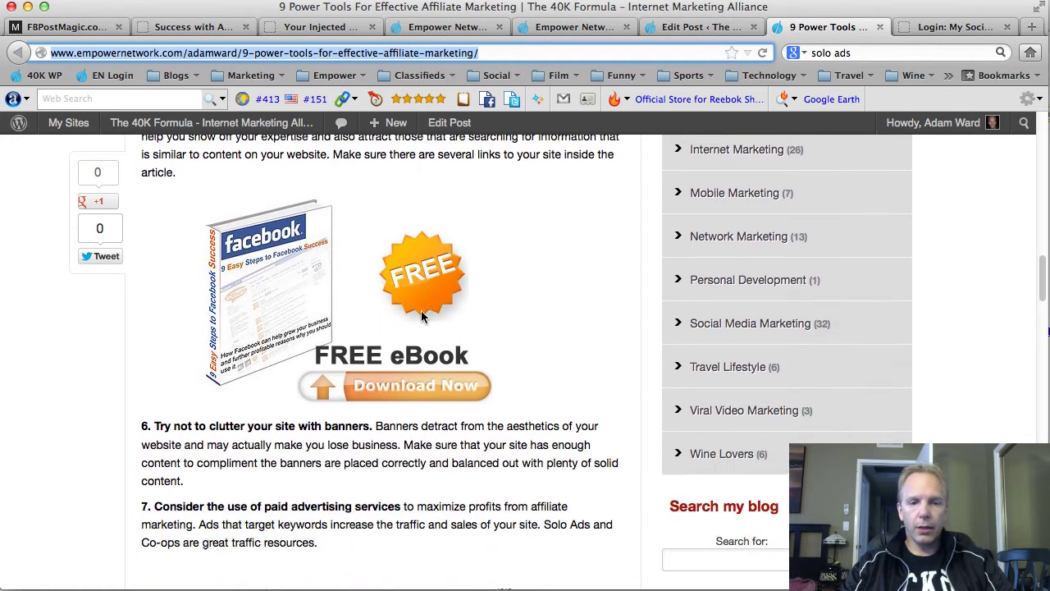
scroll(422, 315, "down", 20)
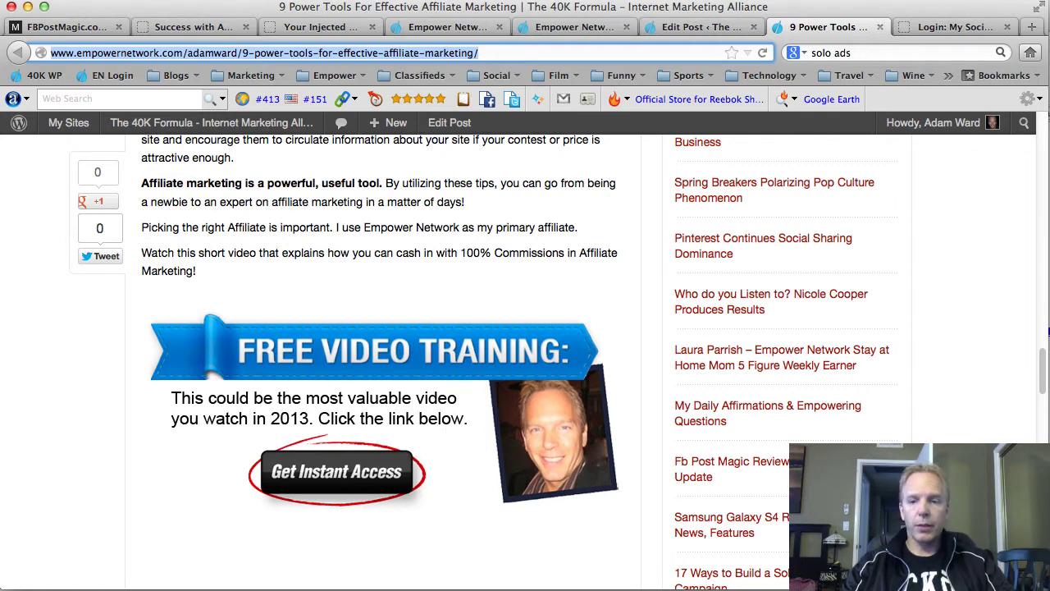
left_click_drag(1043, 377, 1042, 140)
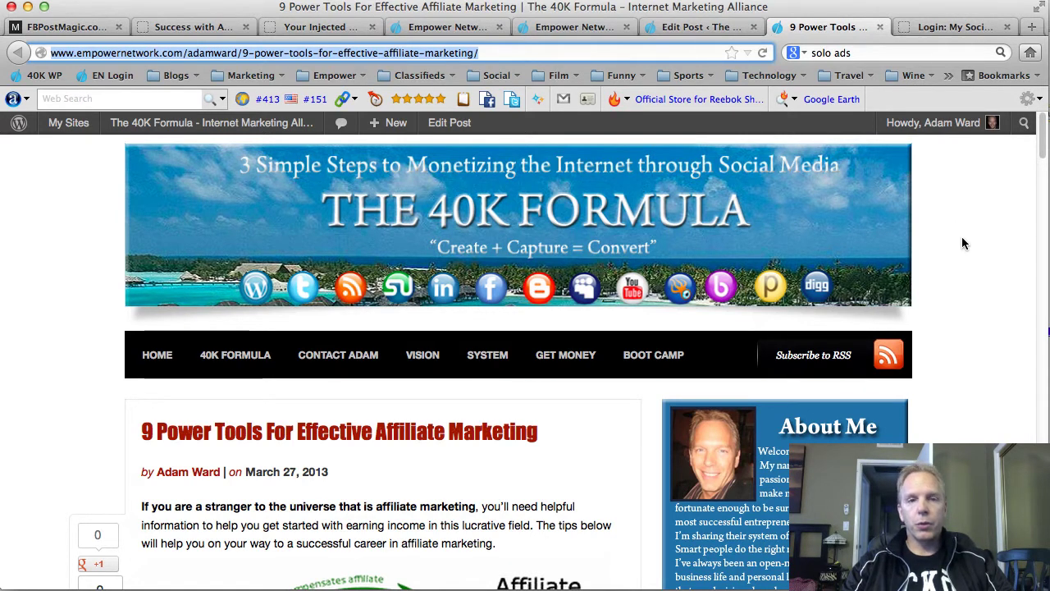
In the login tab, load socialmediabar.com and scroll through its page.
left_click(958, 27)
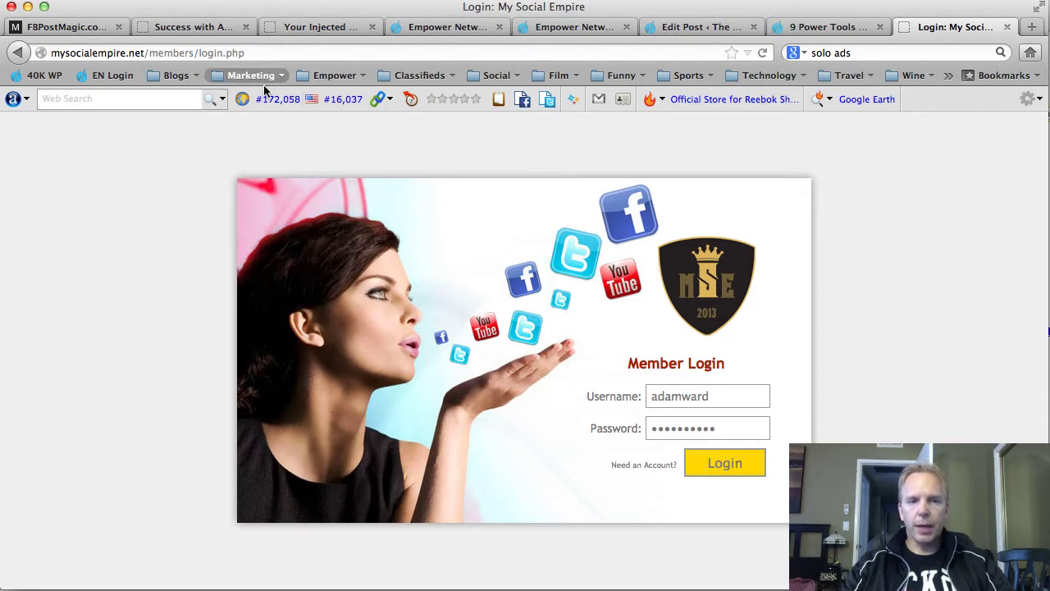
left_click(270, 55)
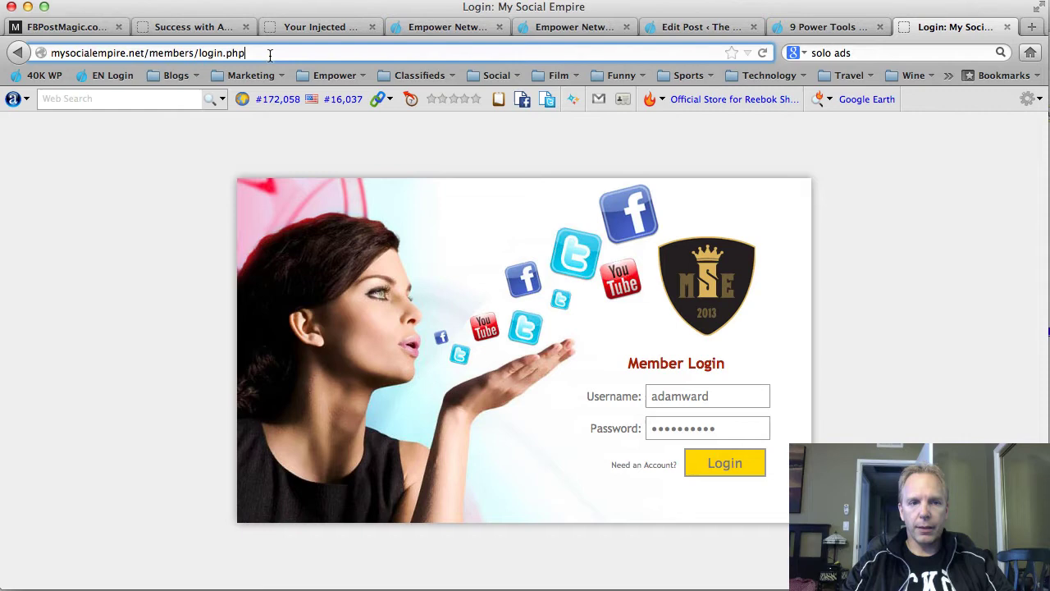
type("socialmediabar.com/")
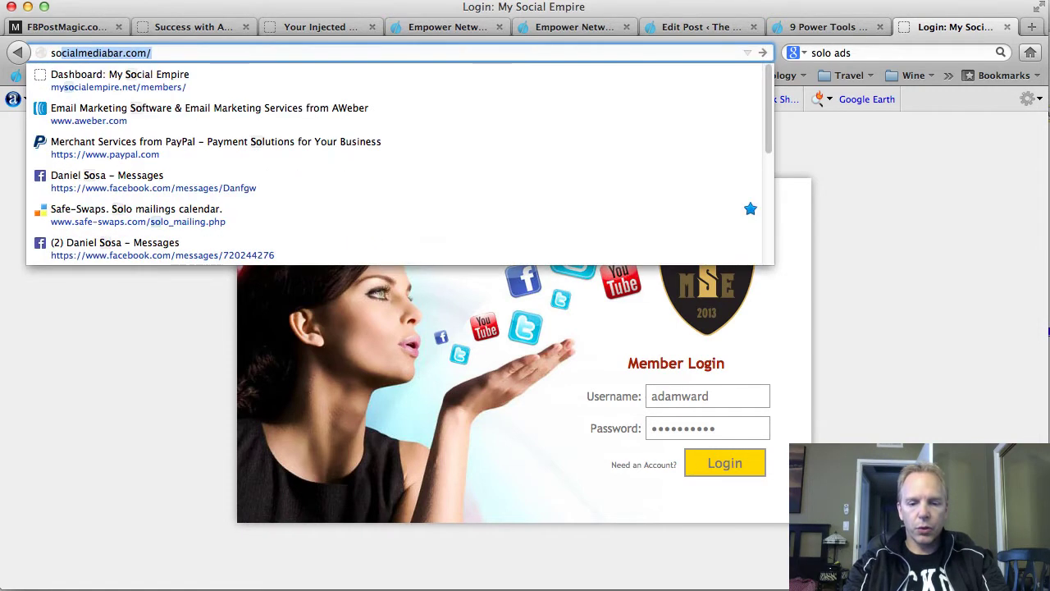
key("Return")
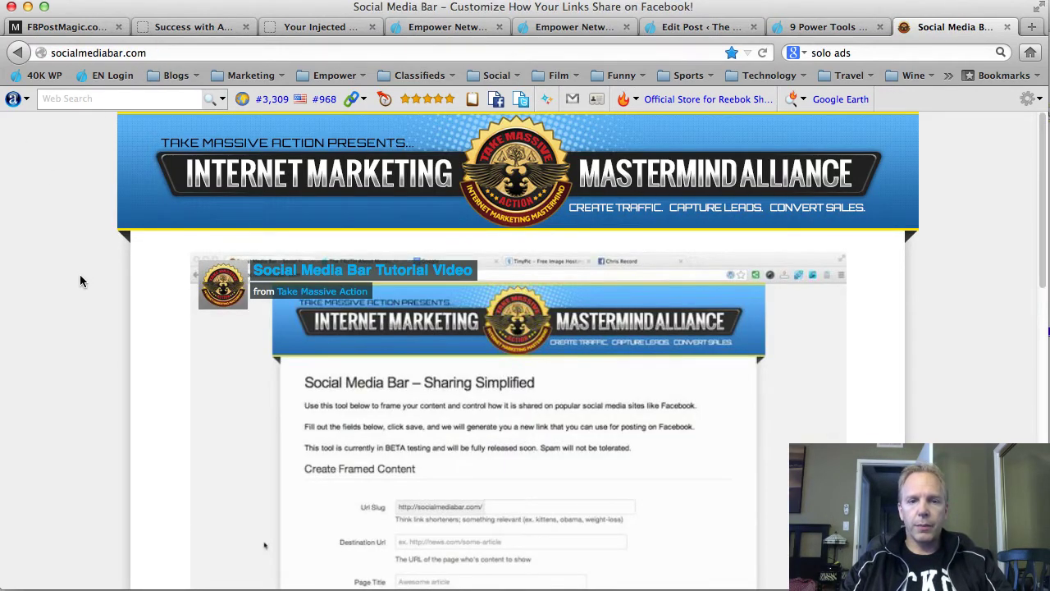
scroll(79, 281, "down", 3)
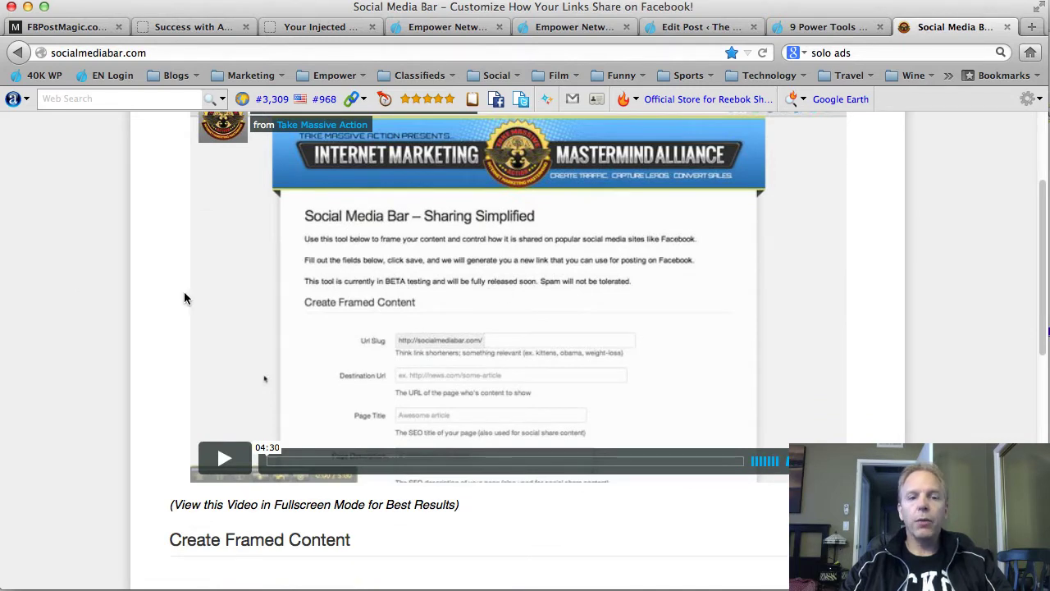
scroll(153, 296, "down", 5)
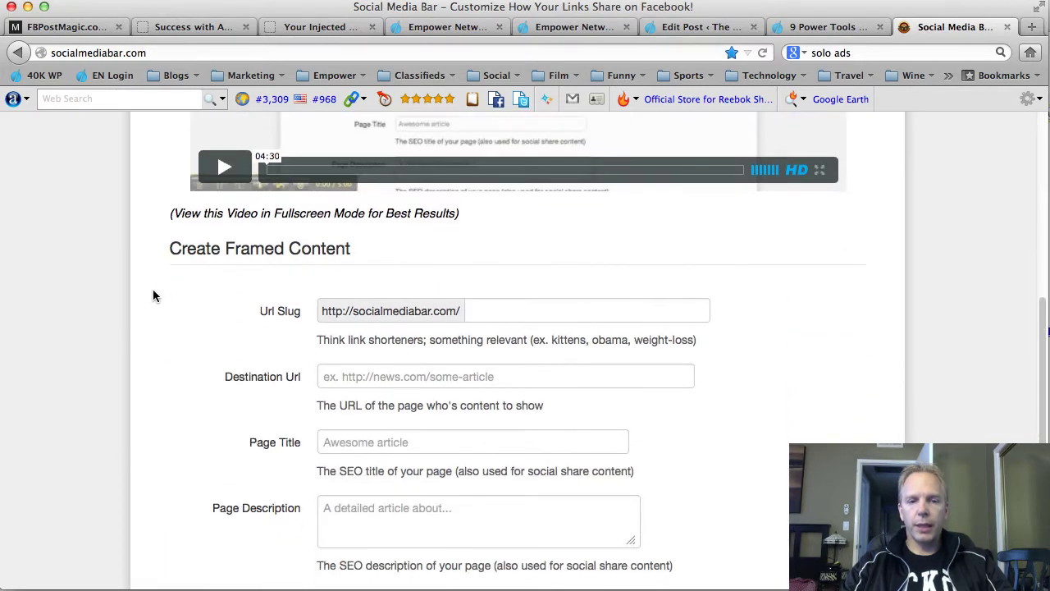
scroll(152, 296, "down", 2)
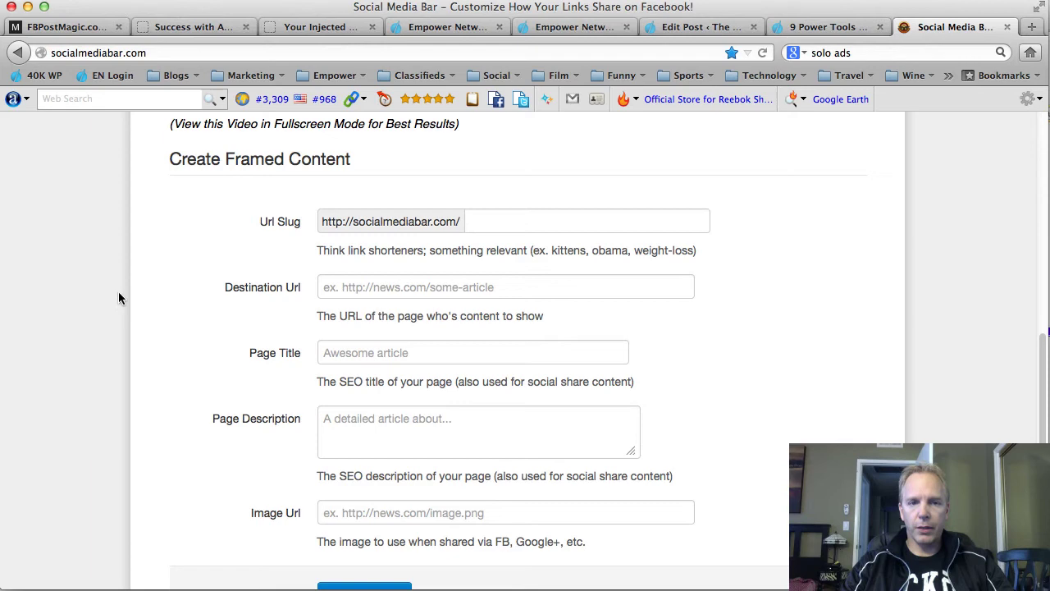
scroll(118, 291, "up", 10)
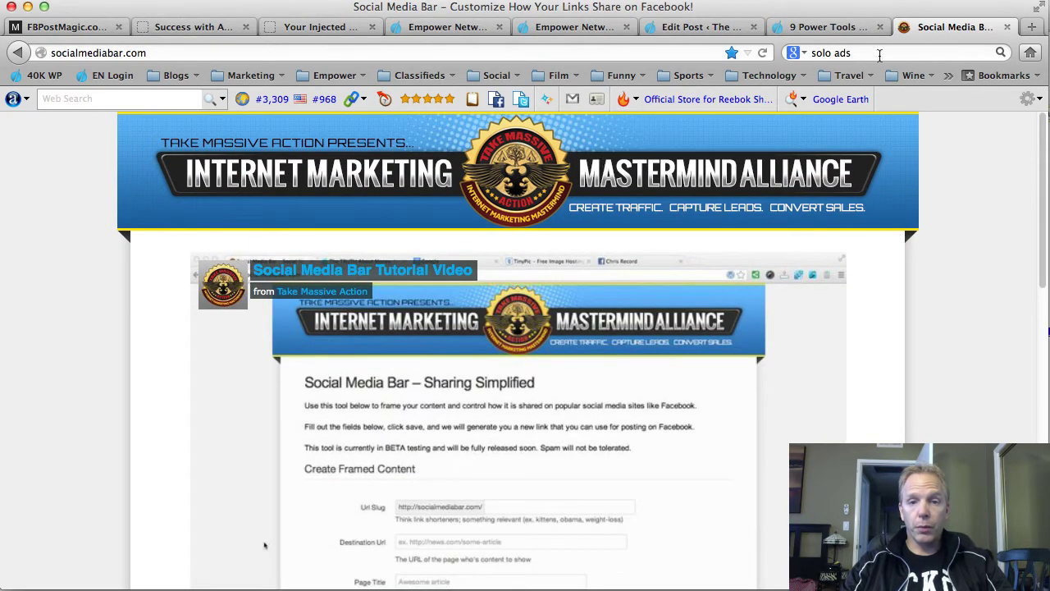
Load mysocialempire.net/ in that tab to reach the member login.
left_click(364, 53)
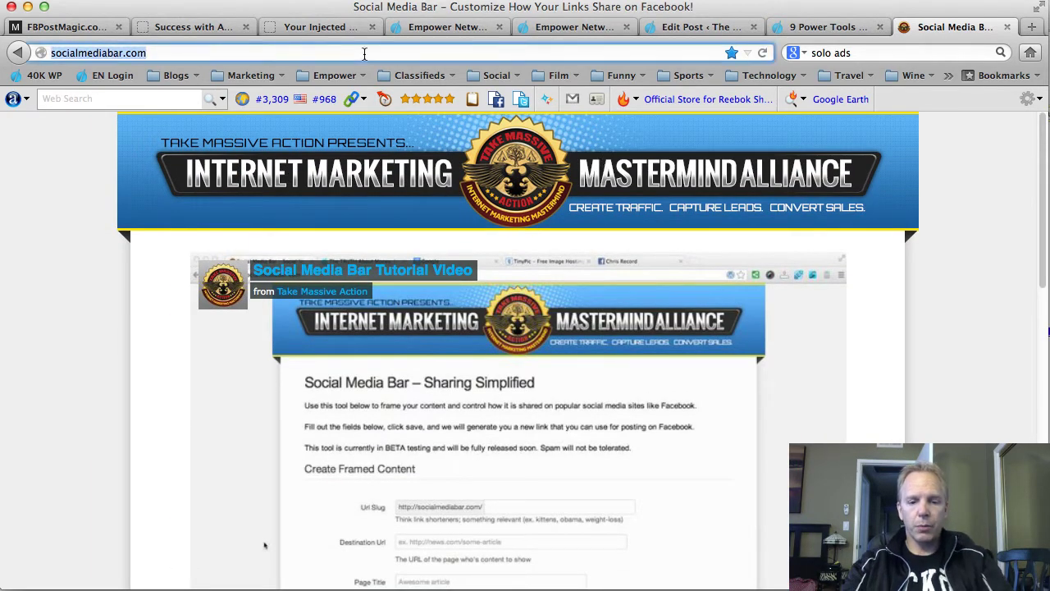
type("mysocialempire.net/")
key("Escape")
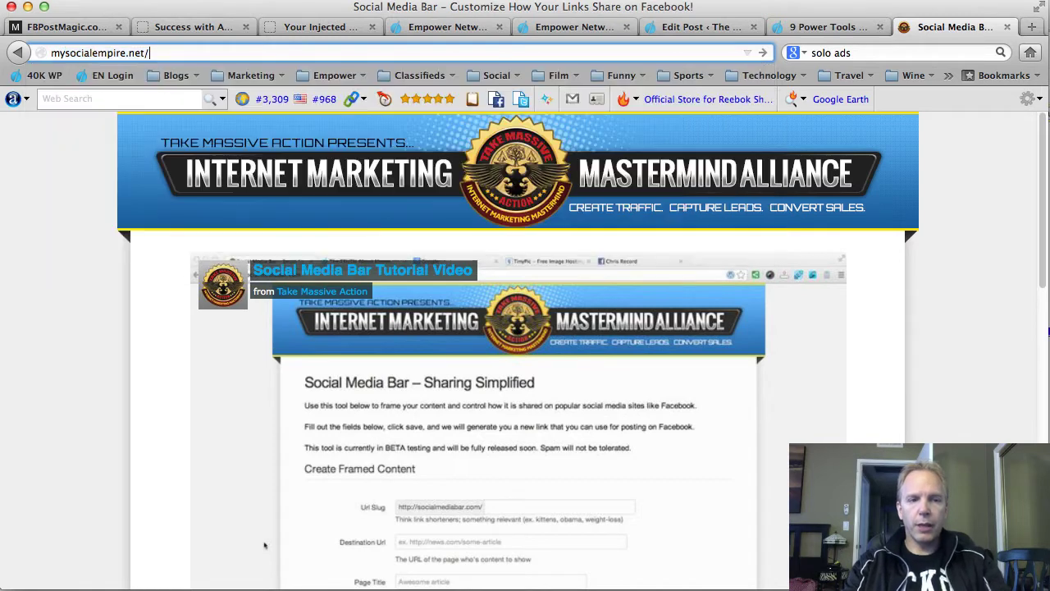
key("Return")
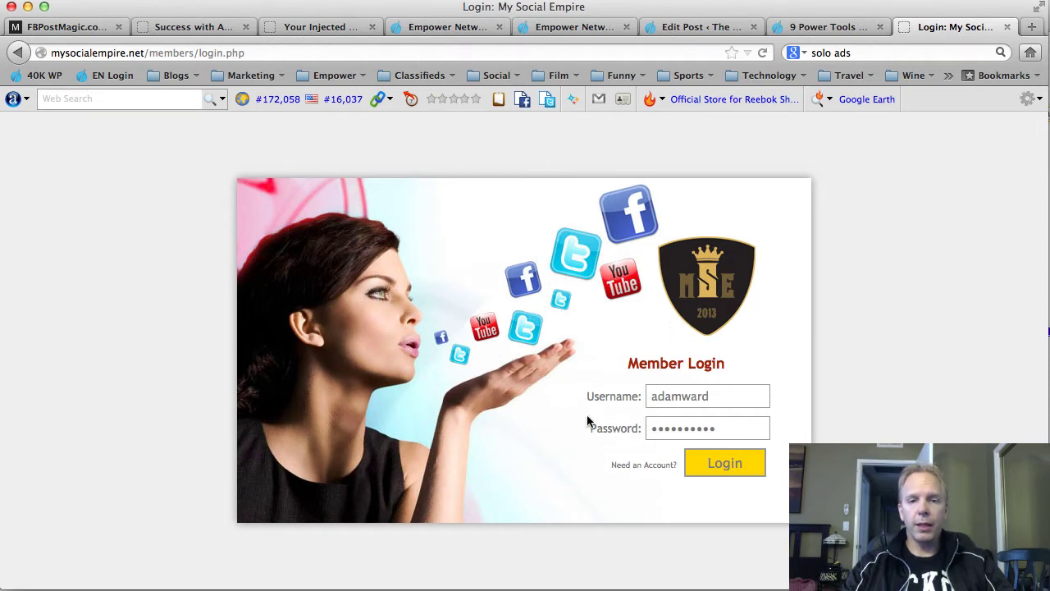
Sign in and scroll the Link Archive's list of titles, creation dates and hit counts.
left_click(725, 466)
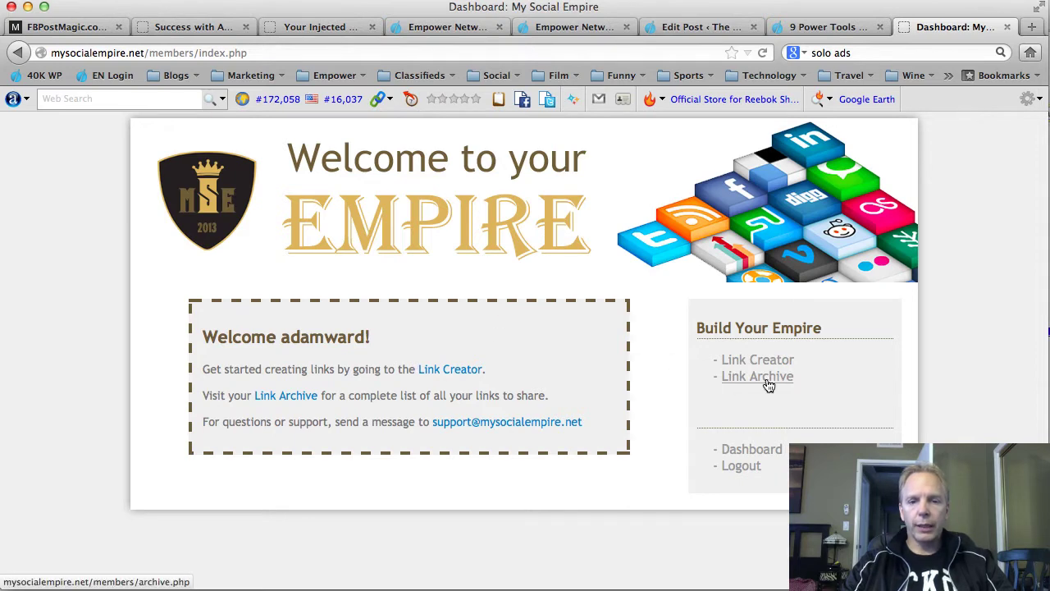
left_click(765, 382)
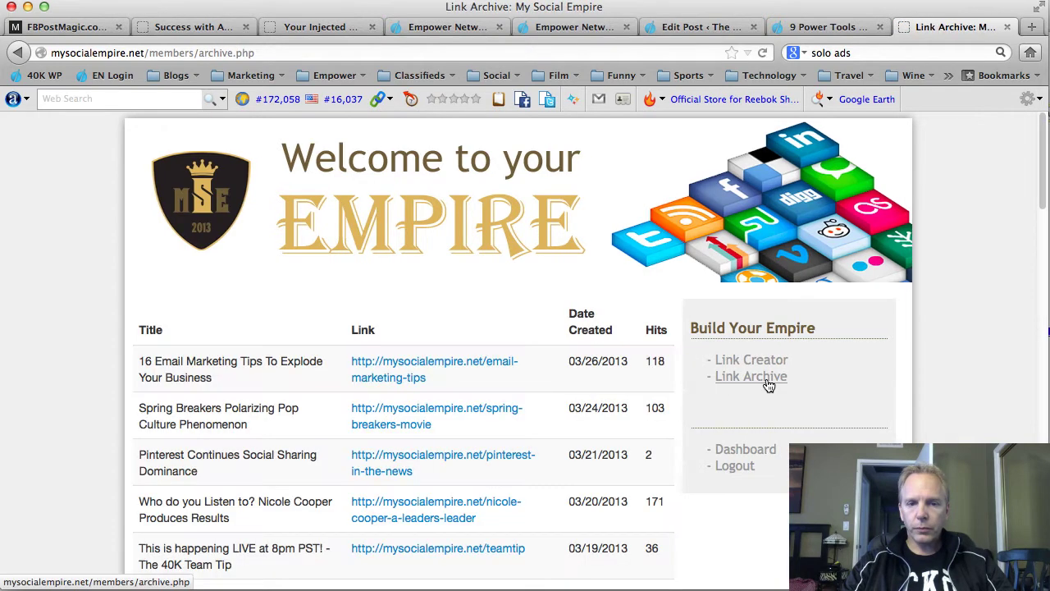
scroll(520, 308, "down", 5)
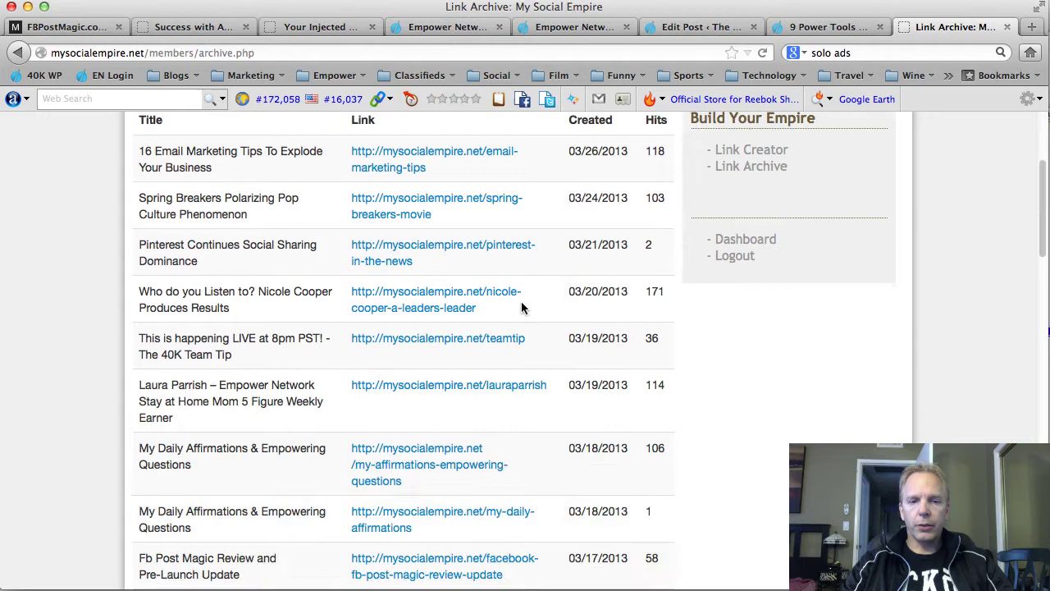
scroll(521, 308, "down", 8)
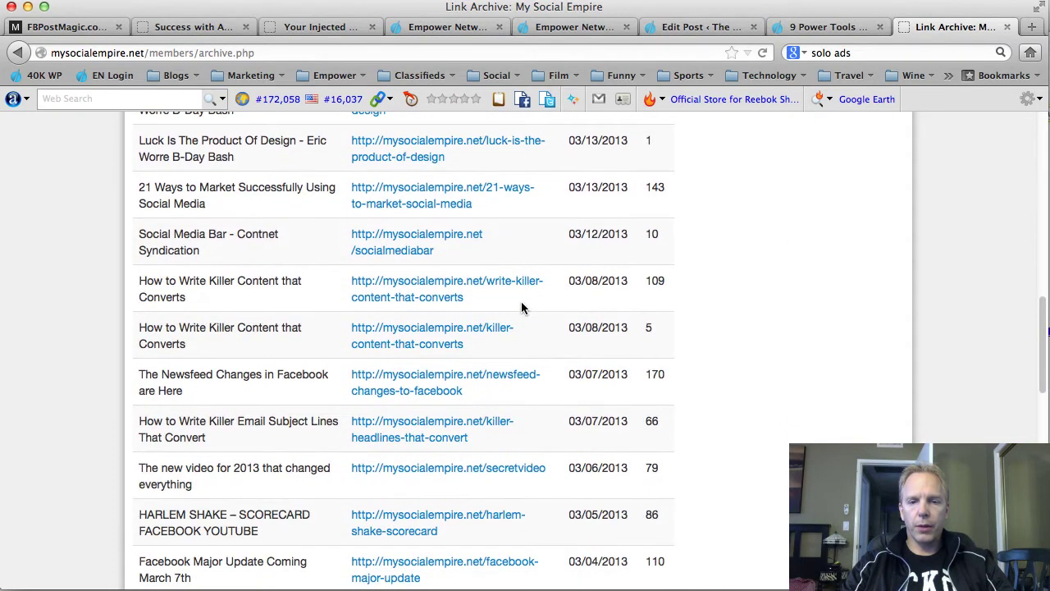
scroll(521, 308, "down", 10)
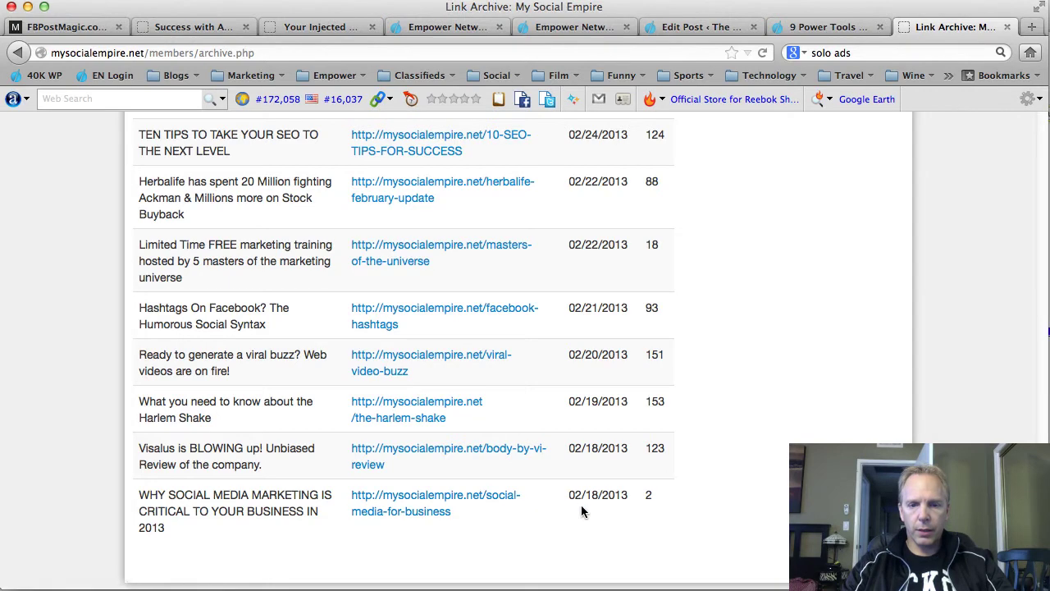
scroll(466, 465, "up", 9)
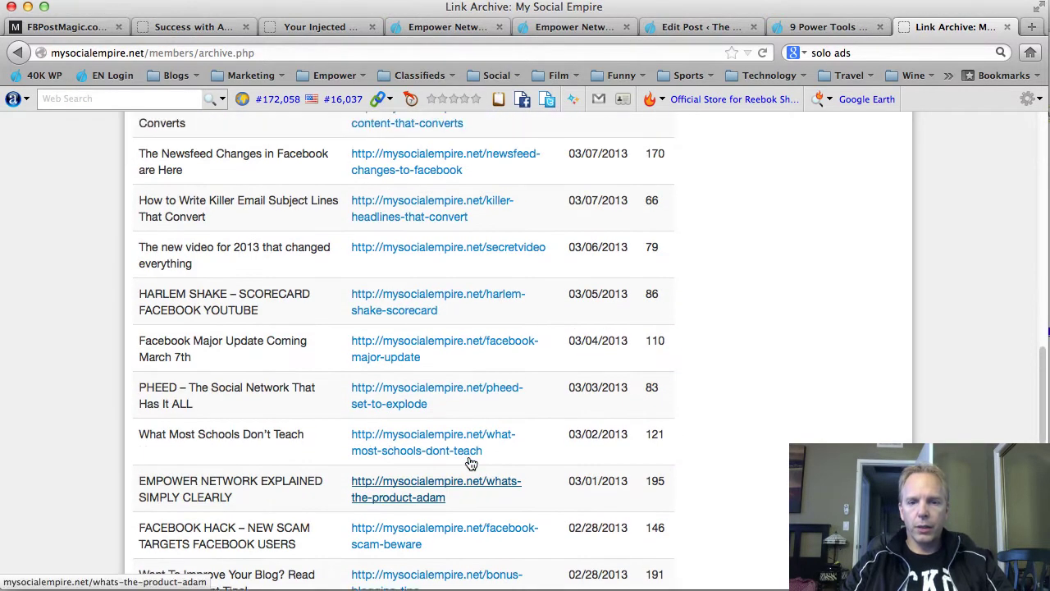
scroll(505, 346, "up", 3)
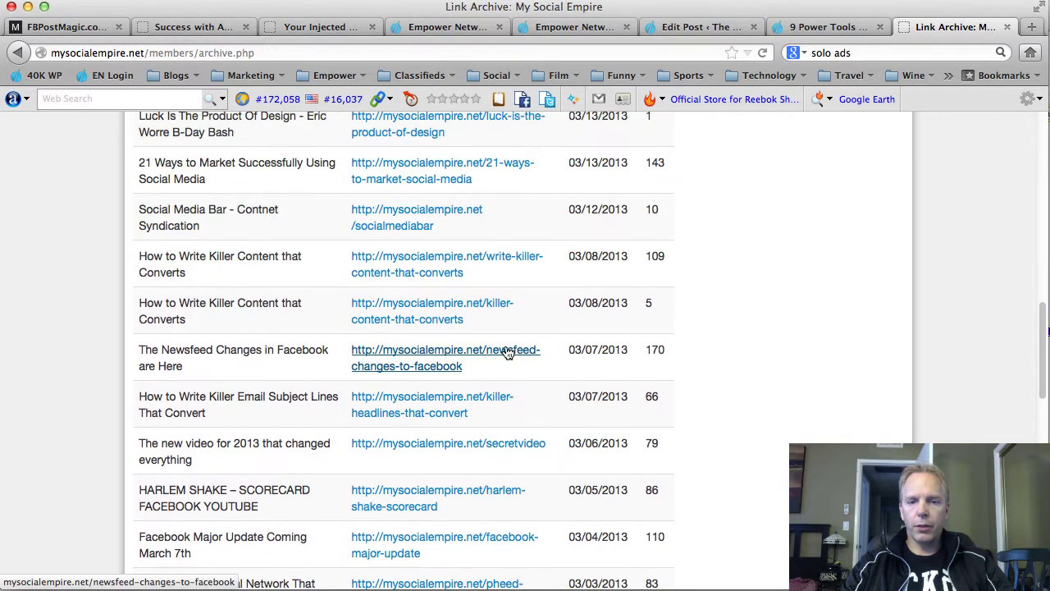
scroll(506, 351, "up", 5)
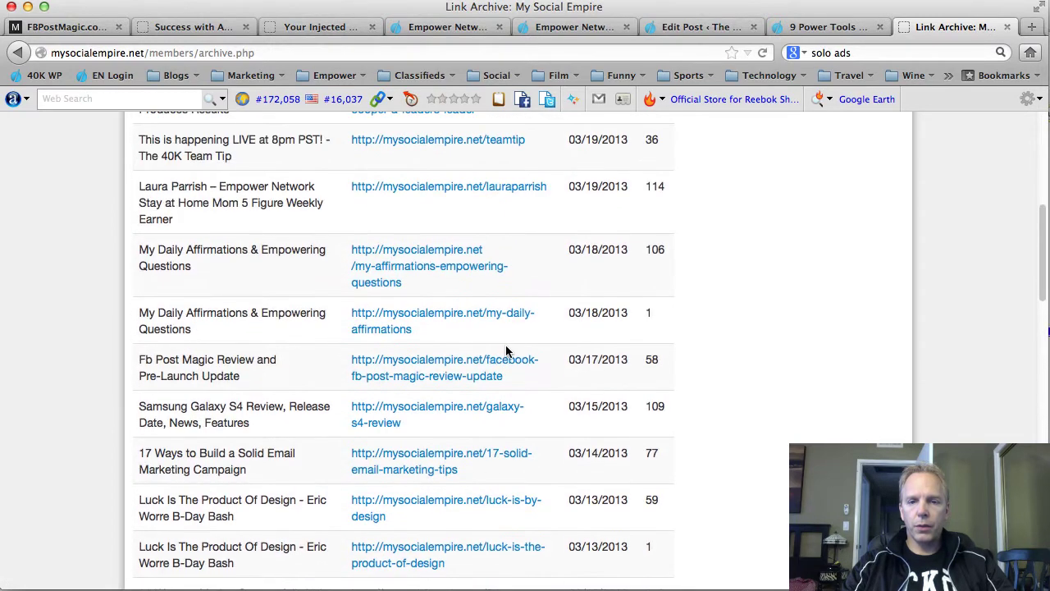
scroll(574, 286, "up", 5)
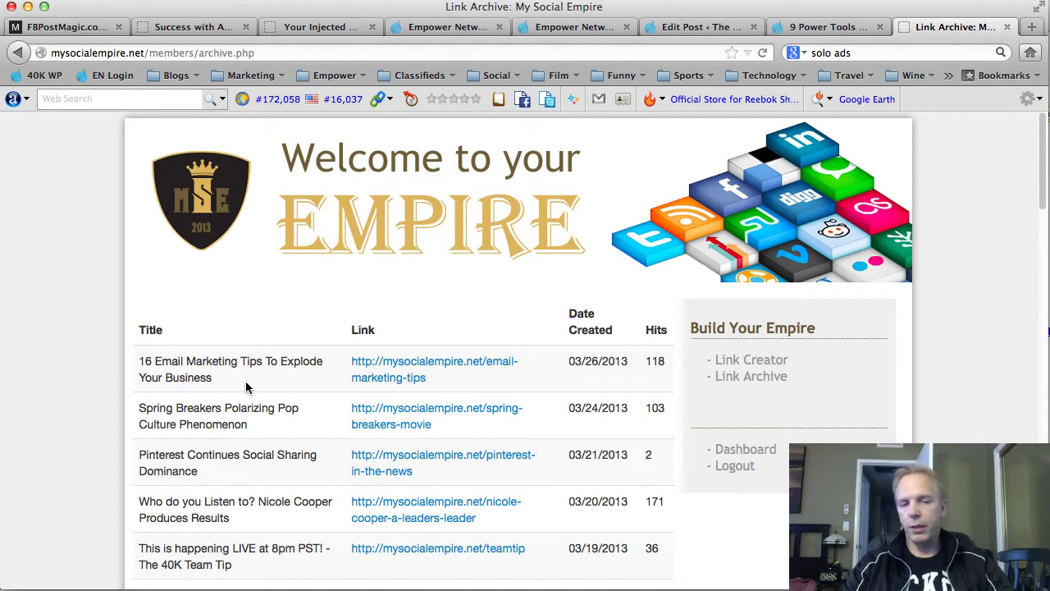
Open Link Creator and paste the 9 Power Tools post's URL as the Destination Url.
left_click(737, 360)
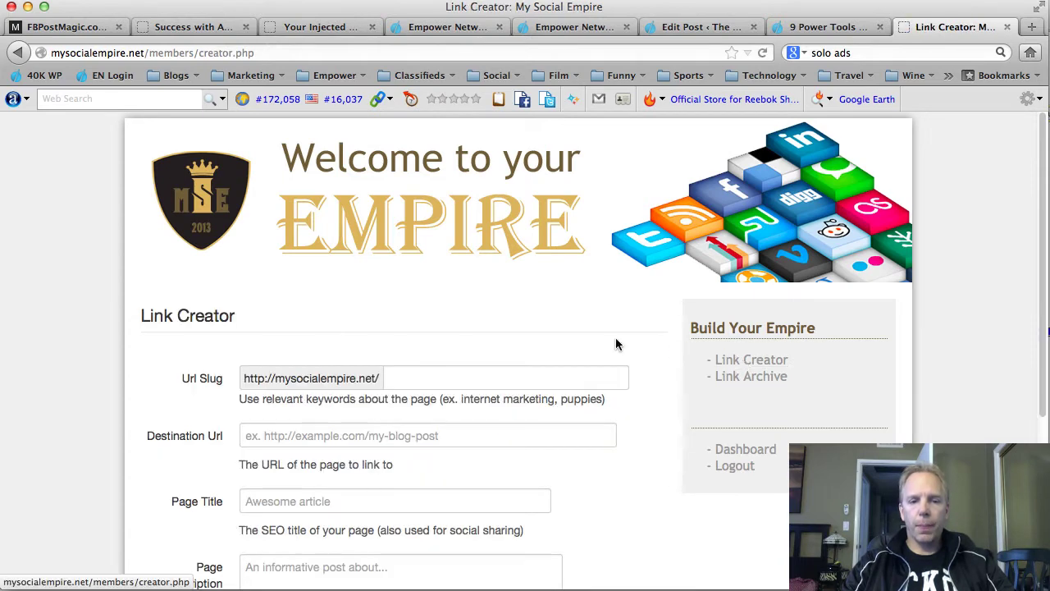
scroll(498, 303, "down", 3)
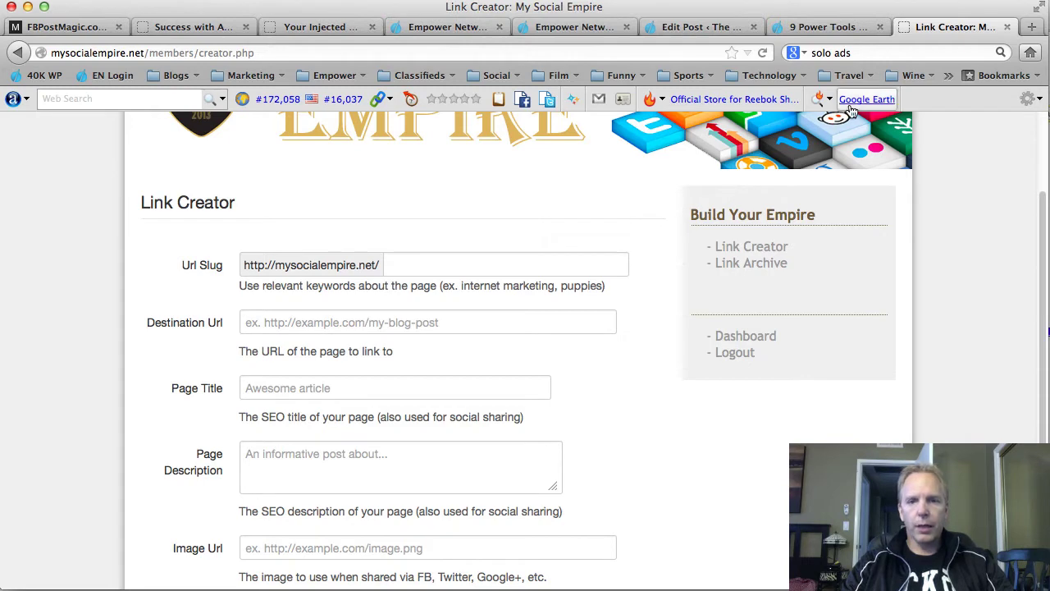
left_click(820, 26)
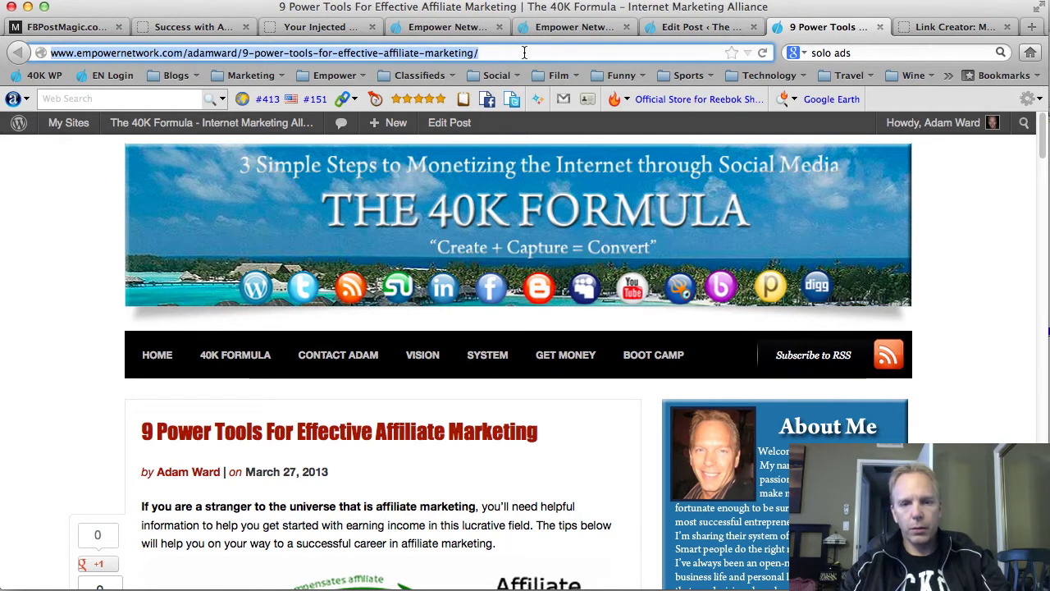
left_click(943, 28)
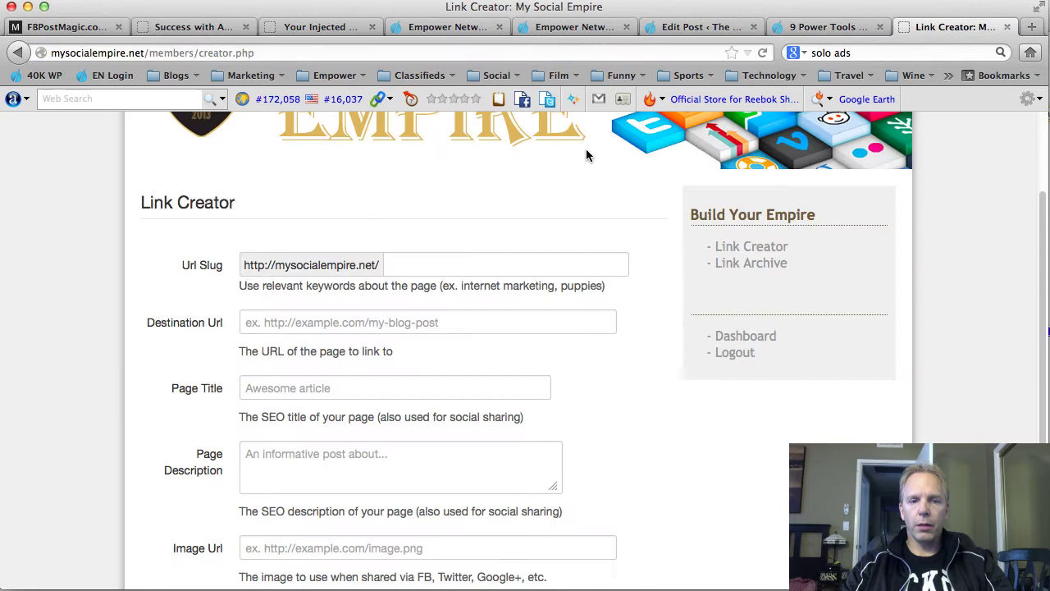
left_click(330, 326)
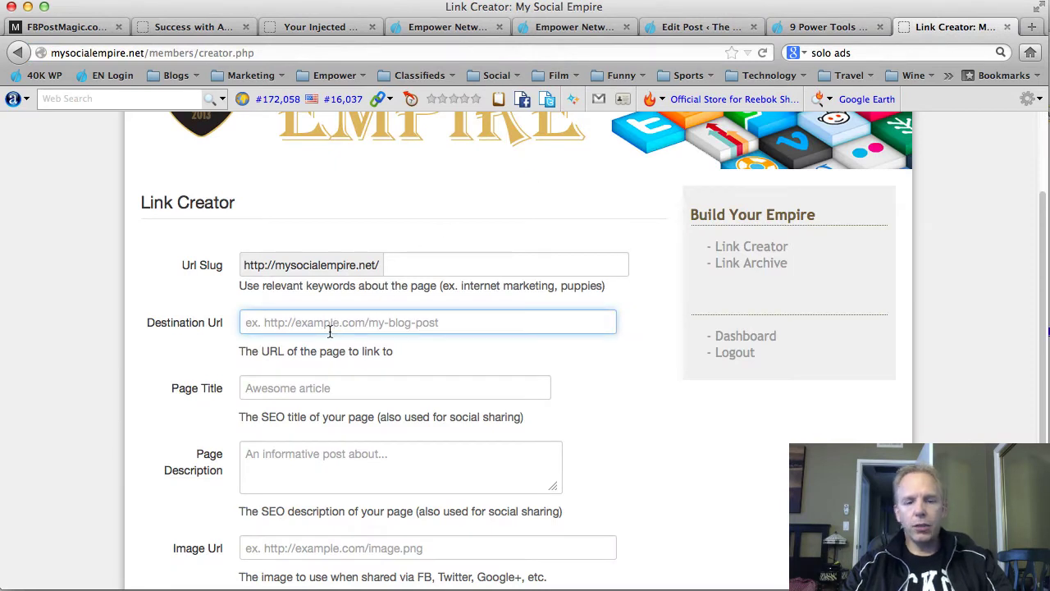
type("network.com/adamward/9-power-tools-for-effective-affiliate-marketing/")
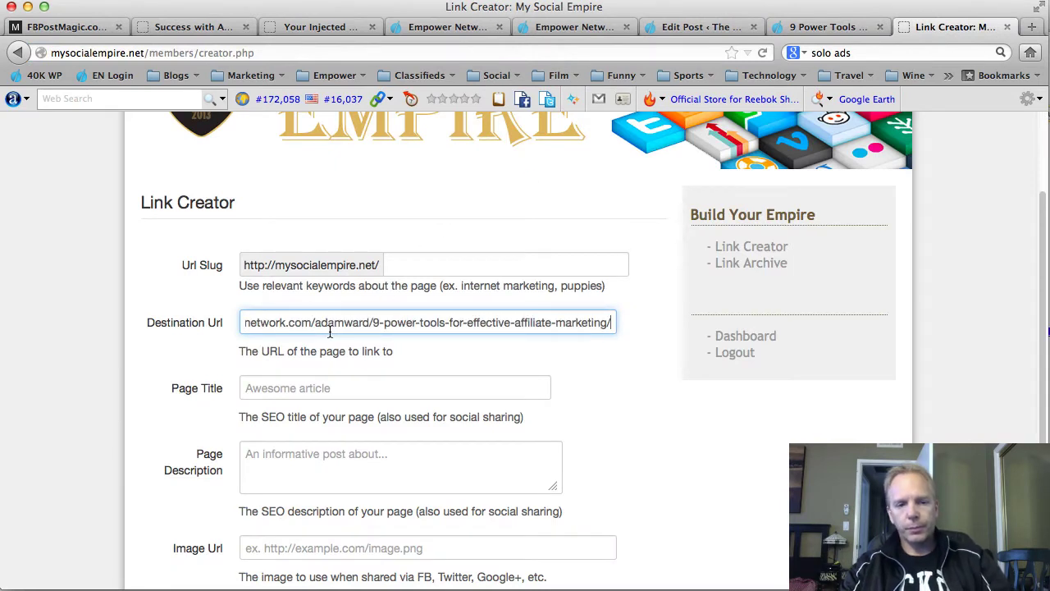
Type power-tools-for-affiliate-marketing into the Url Slug field.
left_click(426, 261)
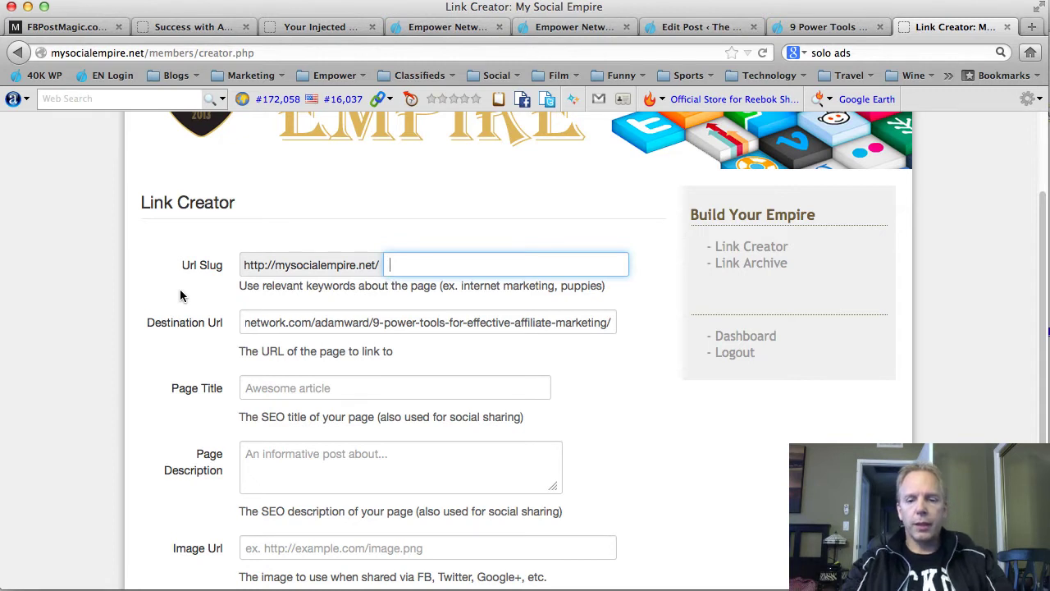
type("power")
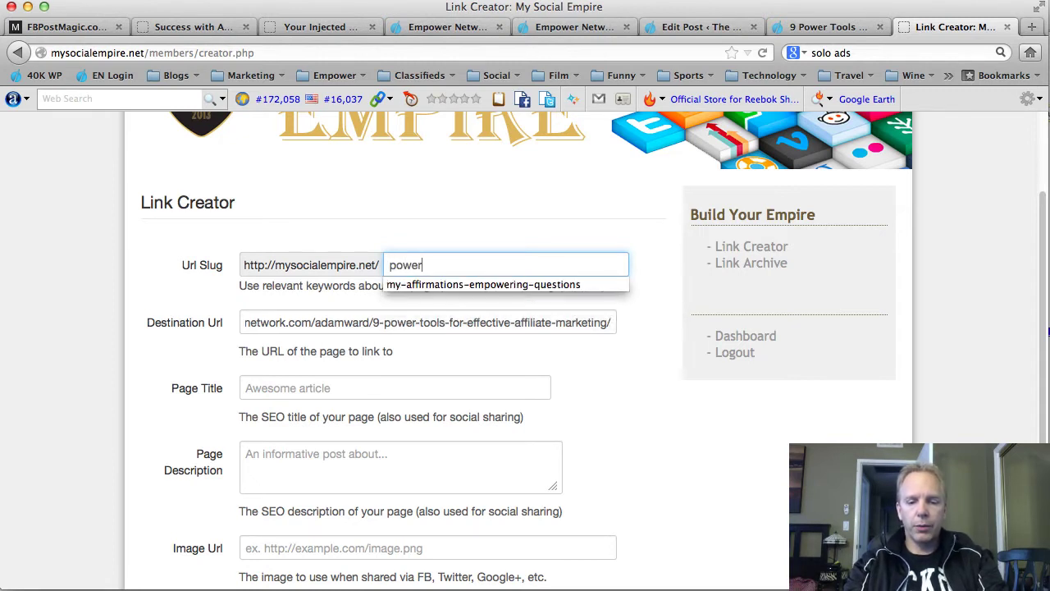
type("-")
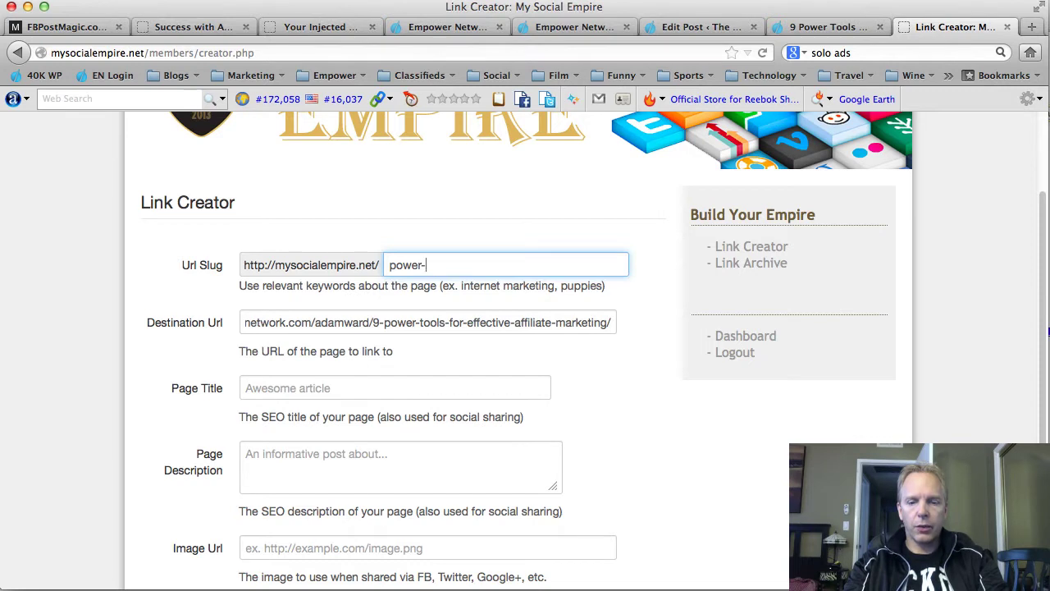
type("tools")
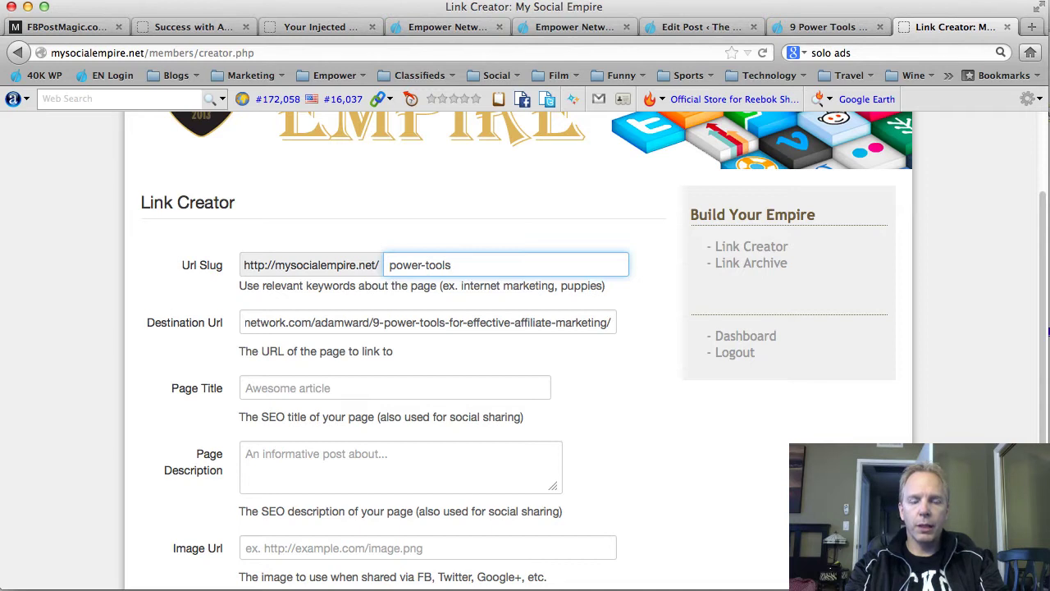
type("-f")
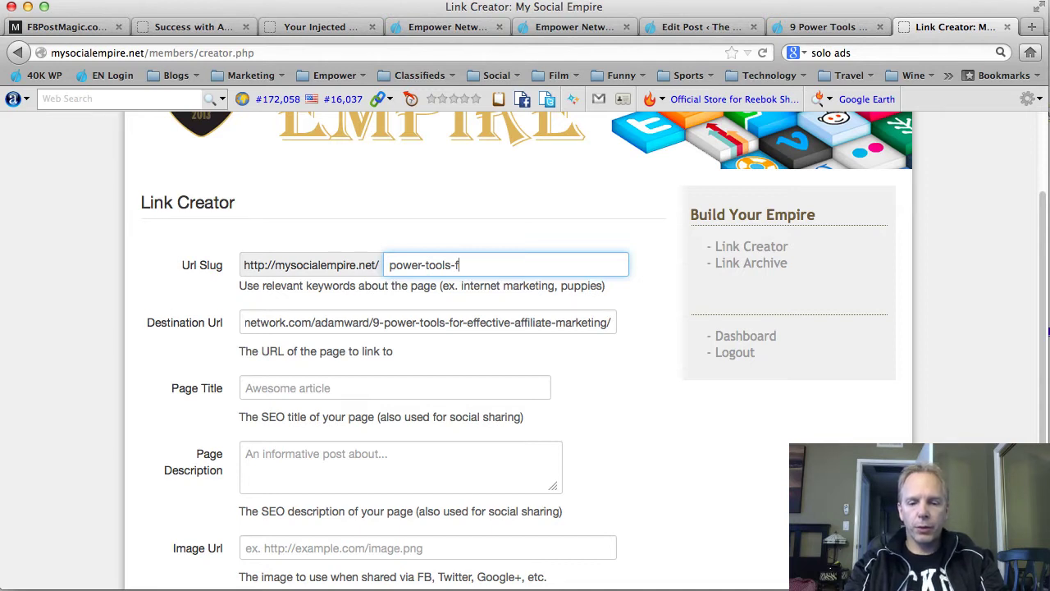
type("or-affil")
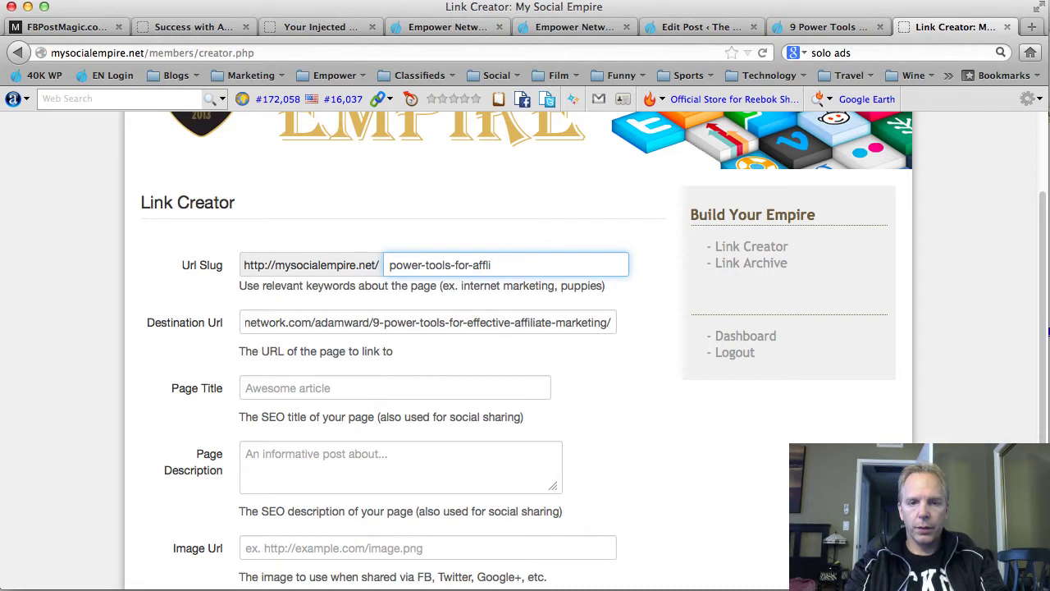
type("i")
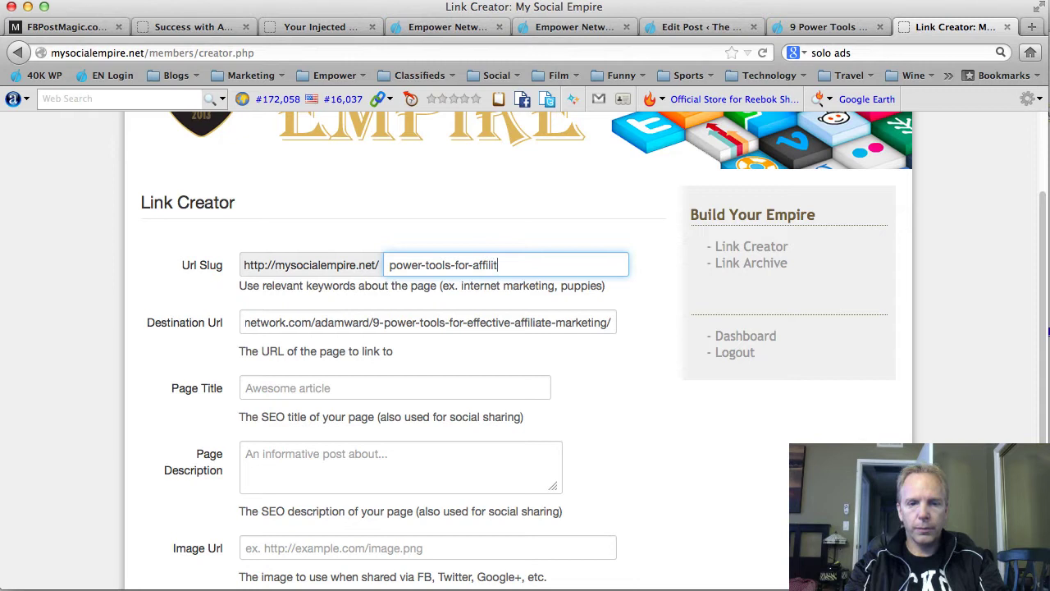
type("ate")
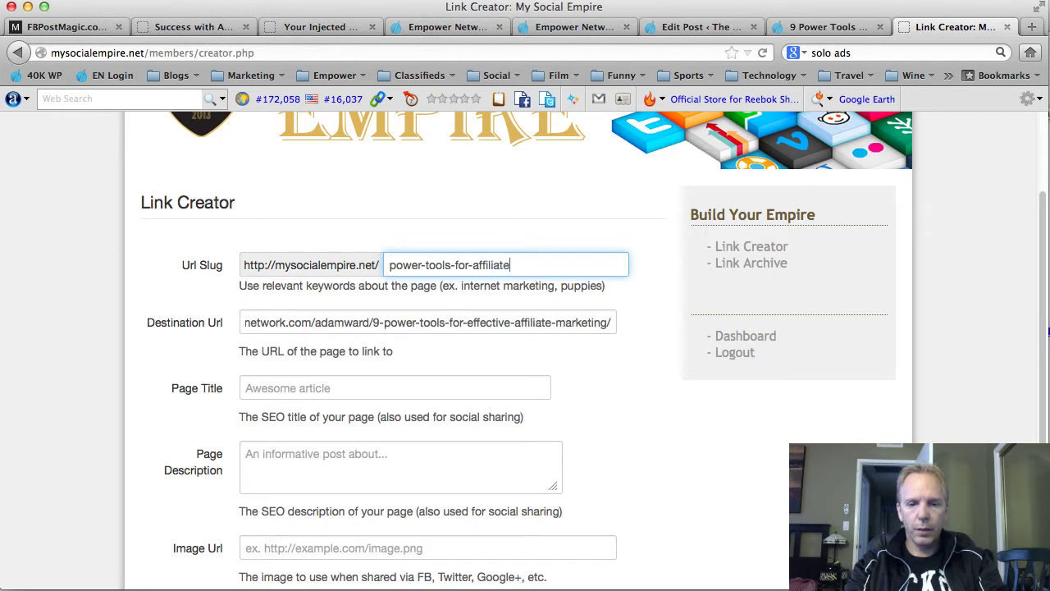
type("-mar")
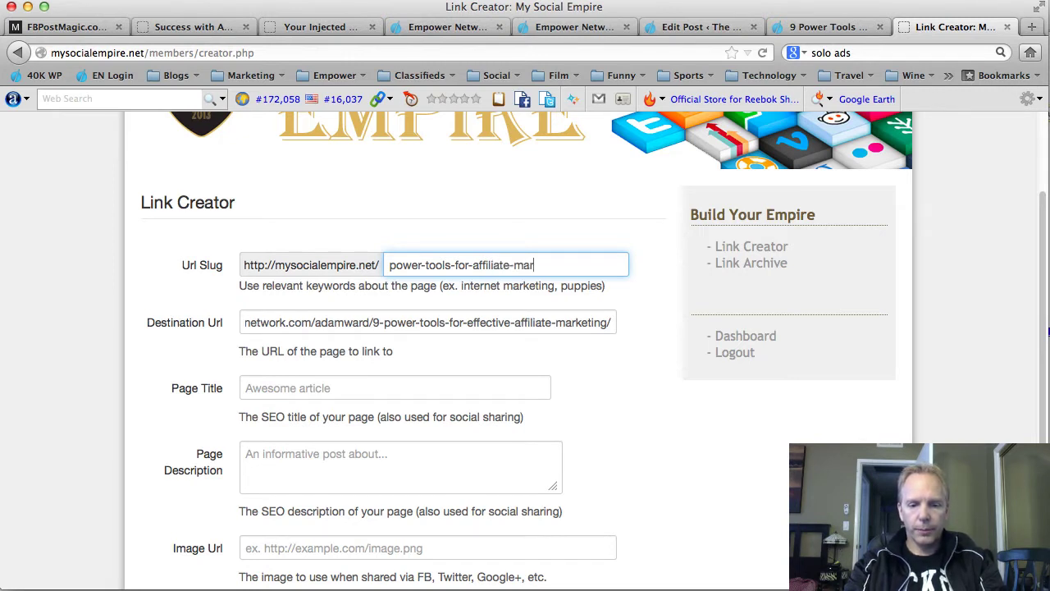
type("keting")
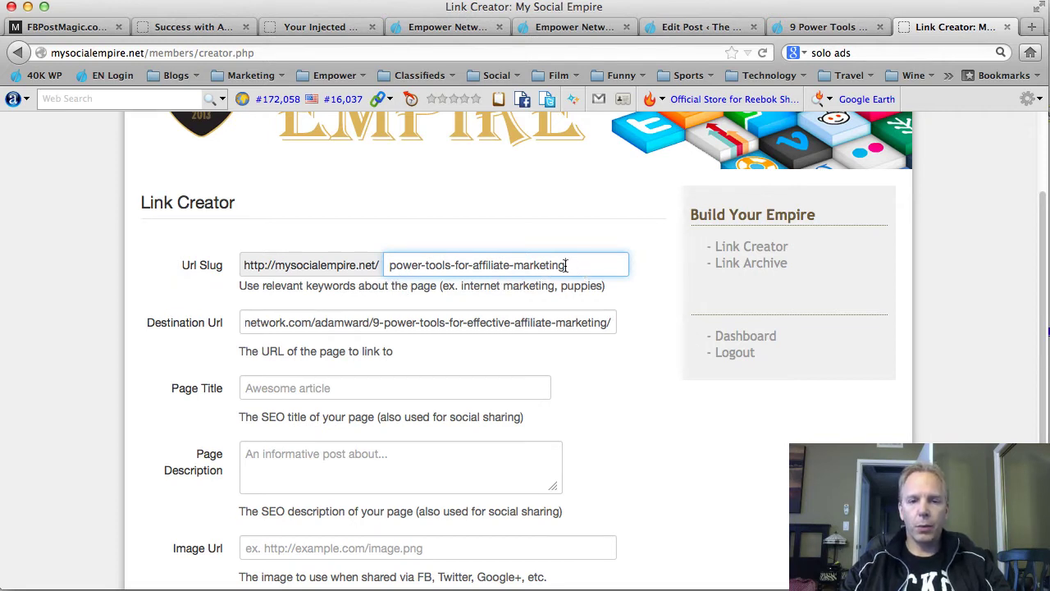
Copy the blog post's title and paste it as the link's Page Title.
scroll(346, 305, "down", 2)
left_click(347, 305)
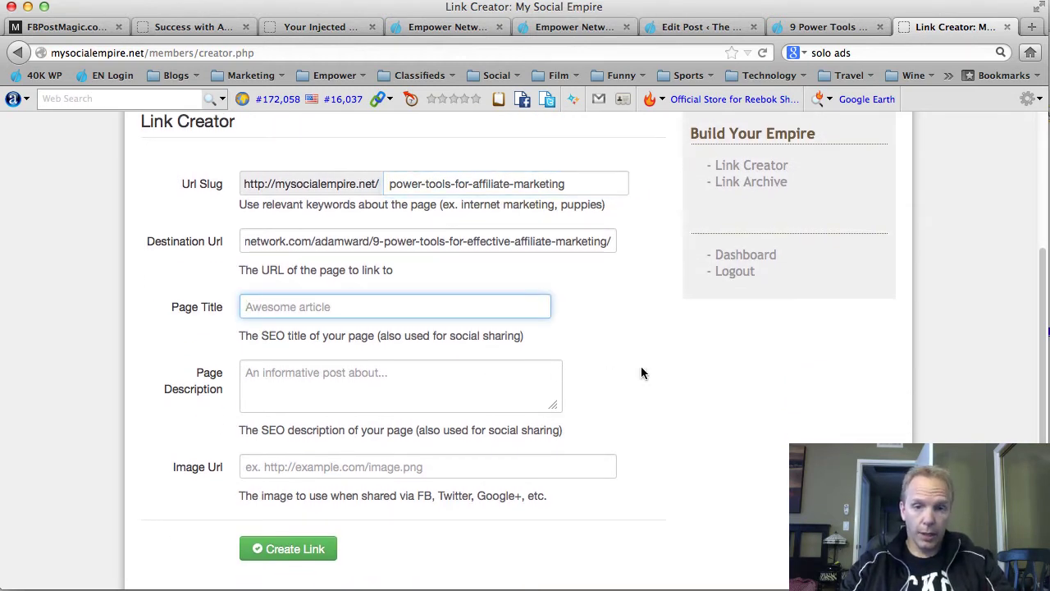
left_click(827, 27)
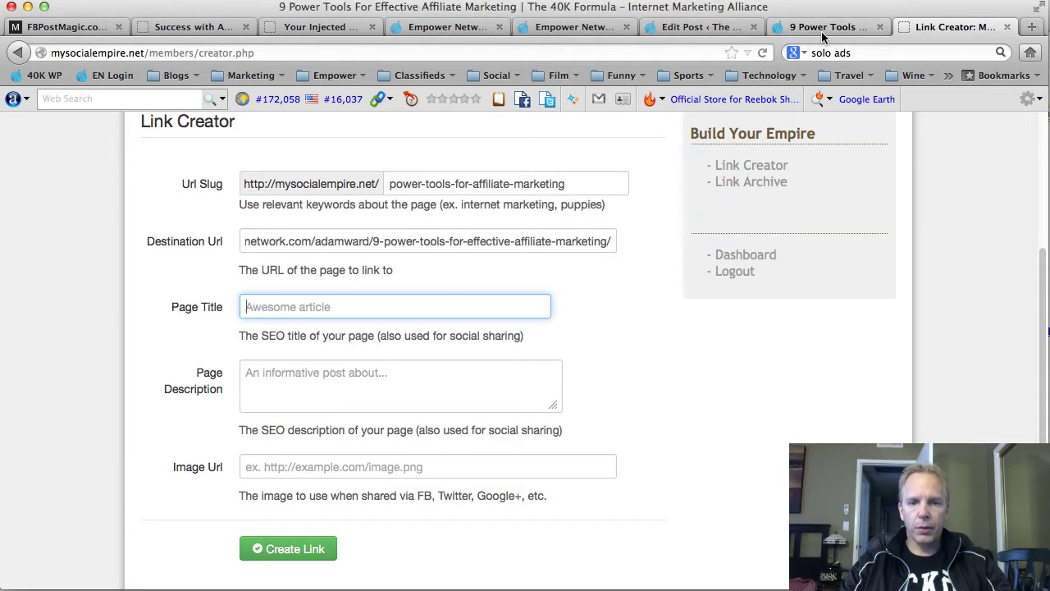
double_click(324, 432)
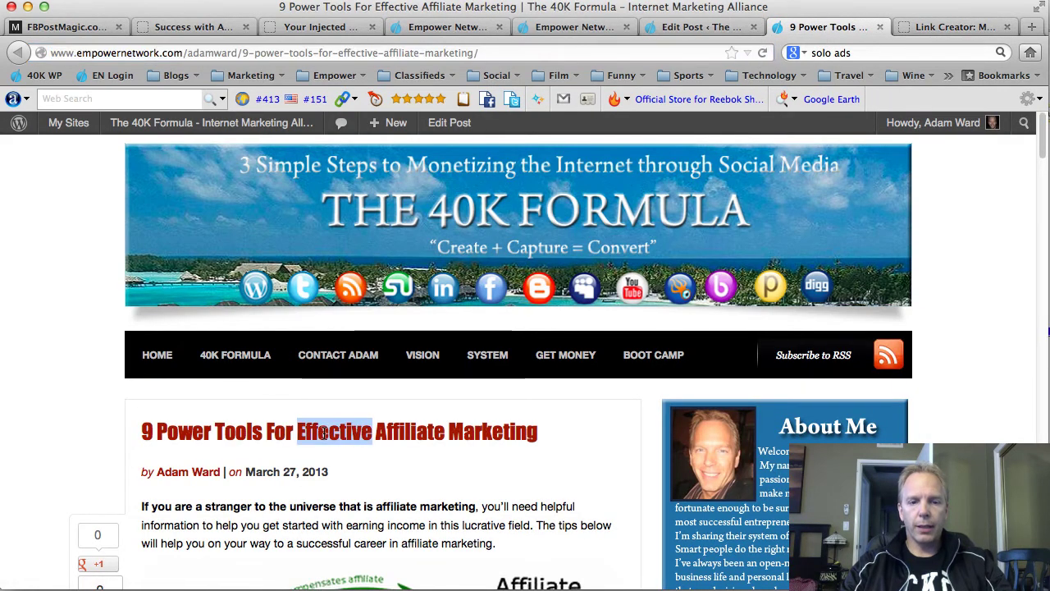
triple_click(324, 432)
key("super+c")
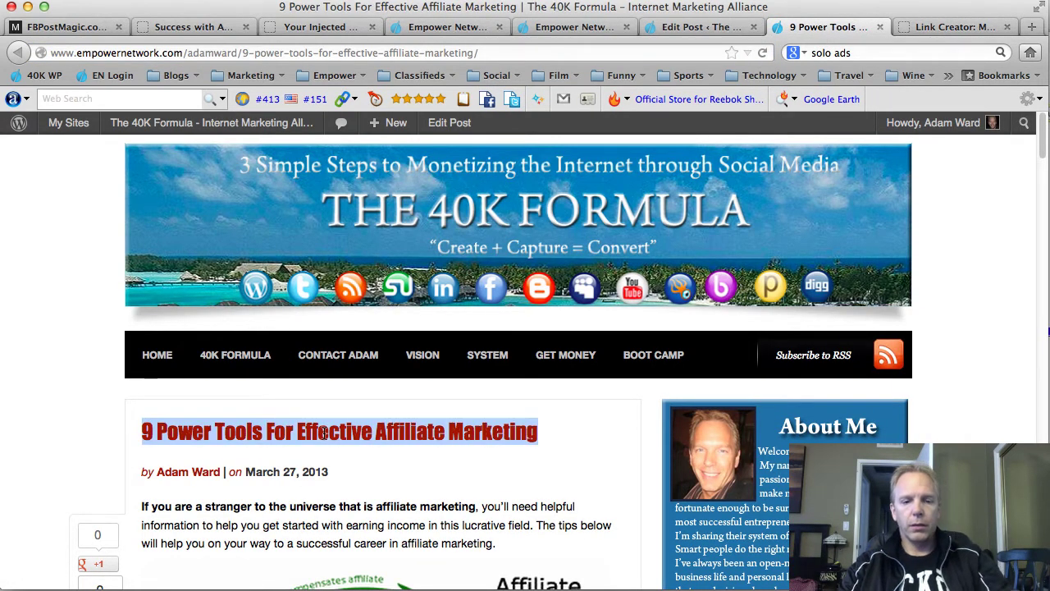
left_click(949, 30)
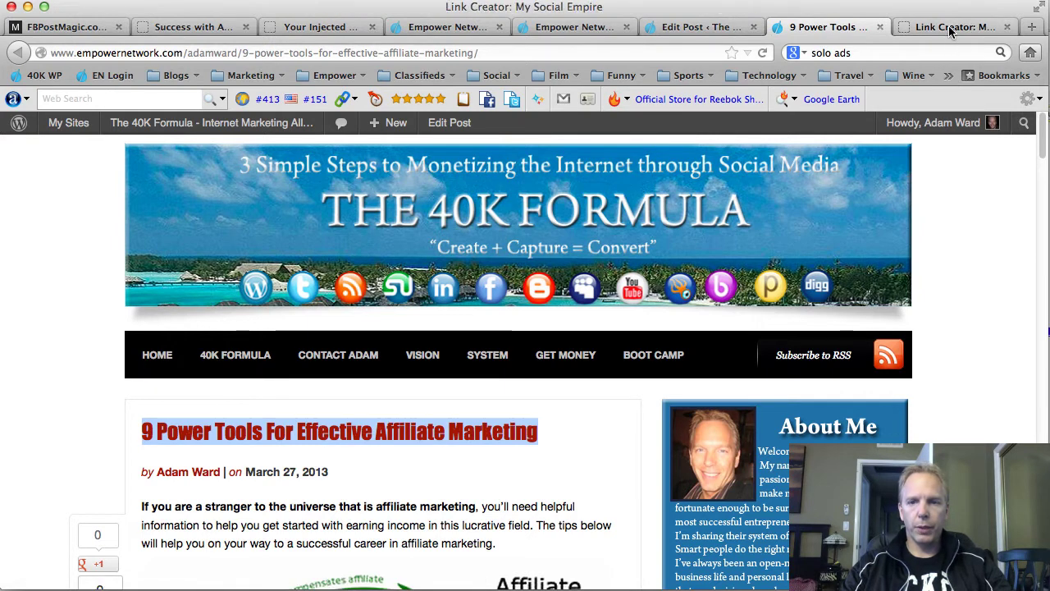
left_click(361, 304)
key("super+v")
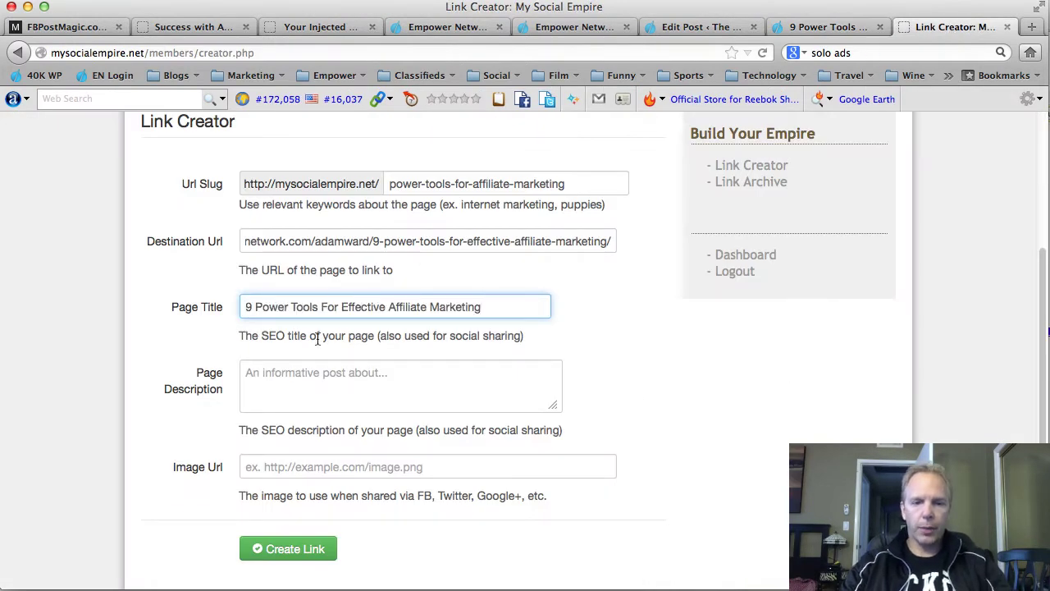
Copy the post's opening paragraph into the Page Description field.
left_click(322, 384)
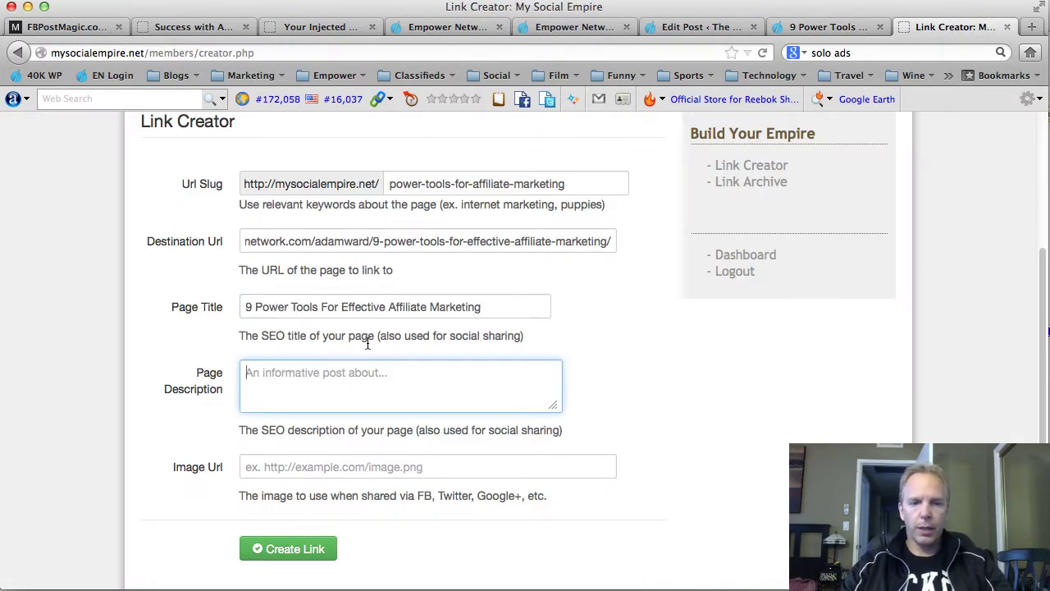
left_click(817, 29)
scroll(487, 305, "down", 3)
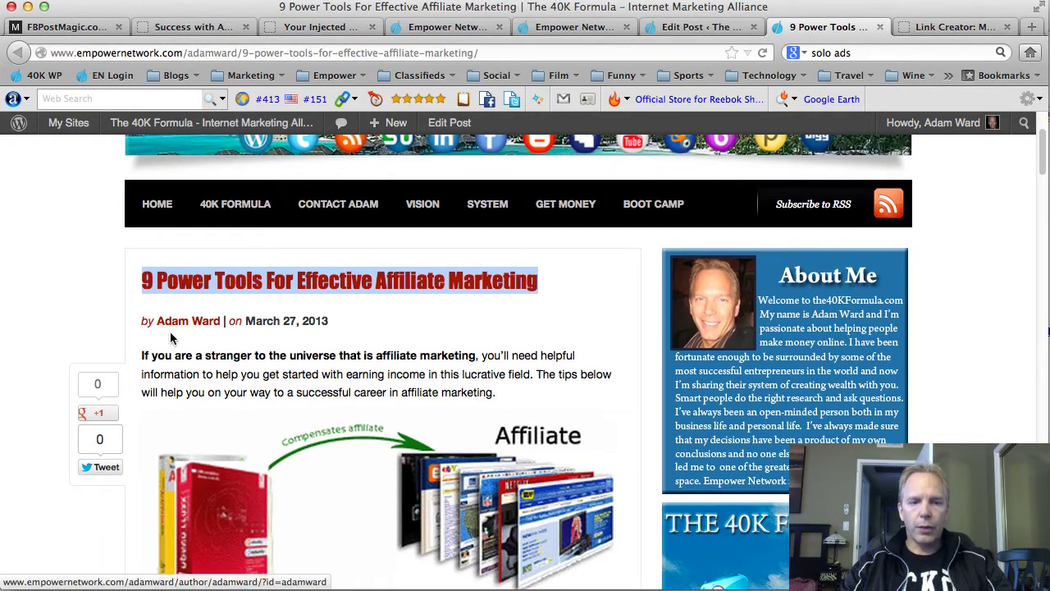
left_click_drag(141, 358, 484, 389)
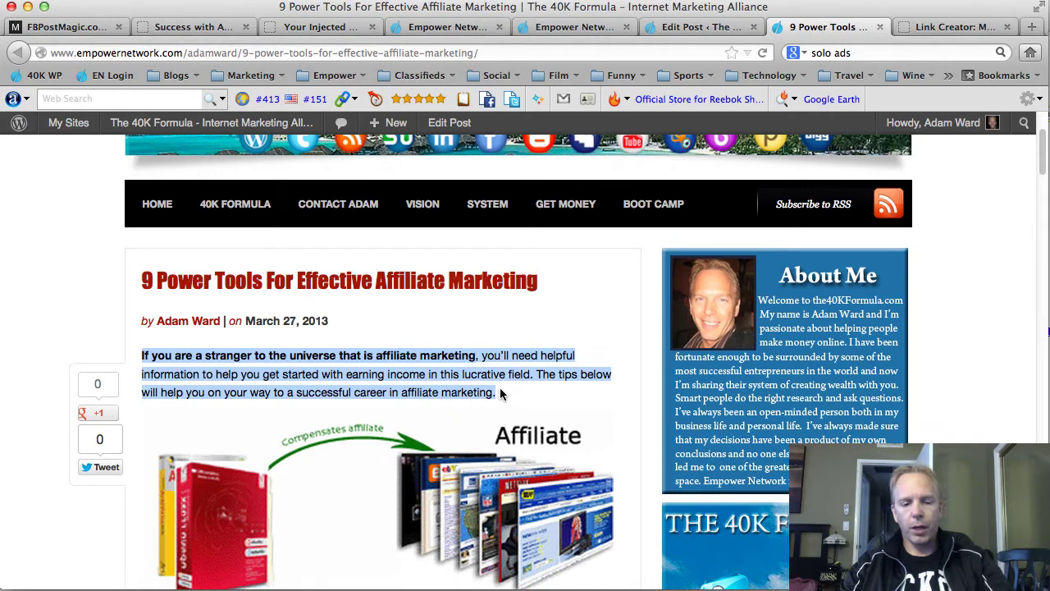
left_click(955, 27)
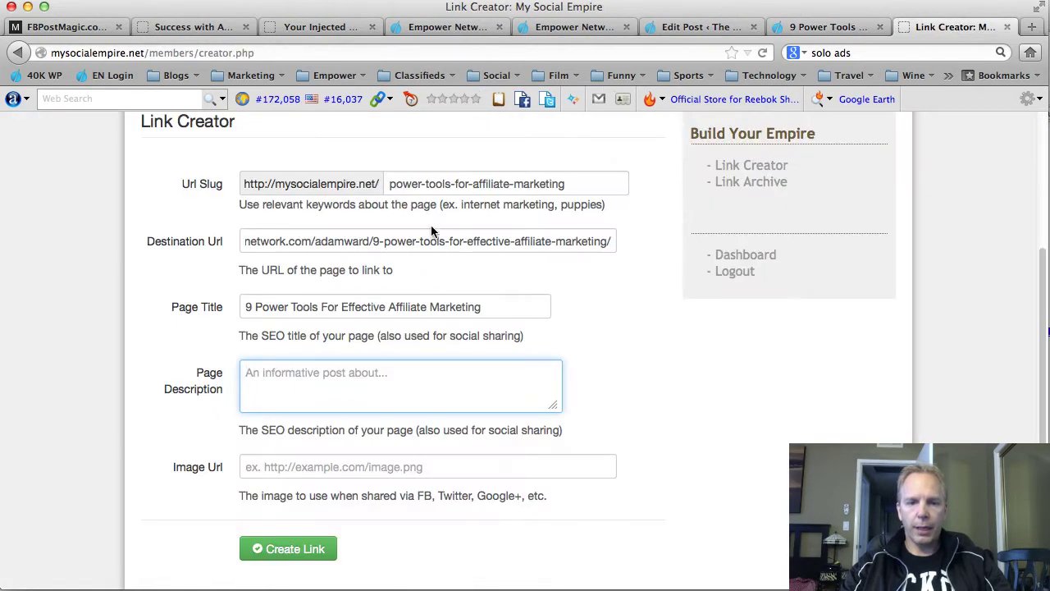
key("super+v")
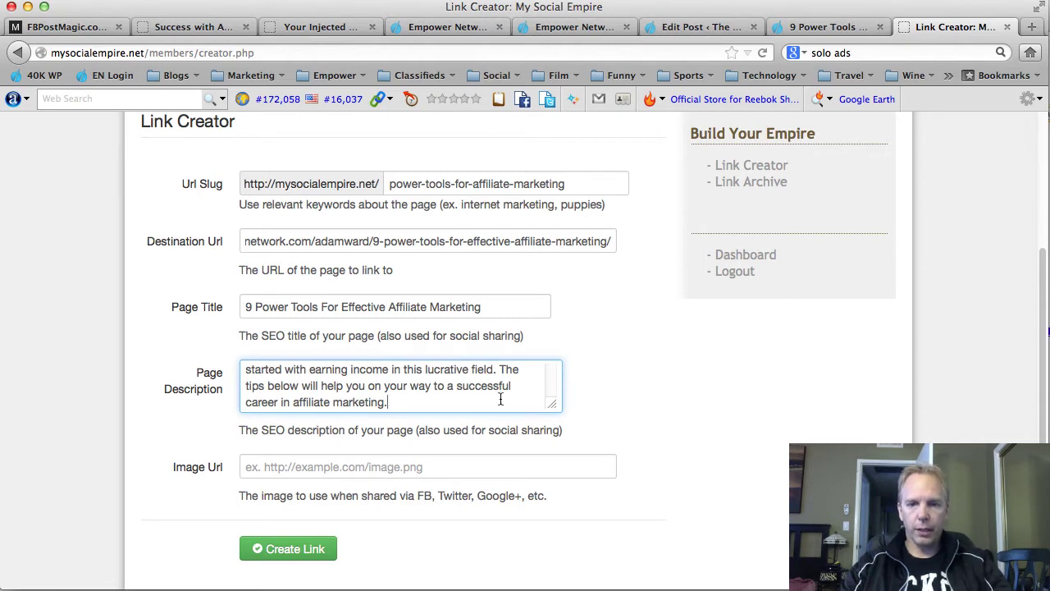
scroll(661, 366, "down", 1)
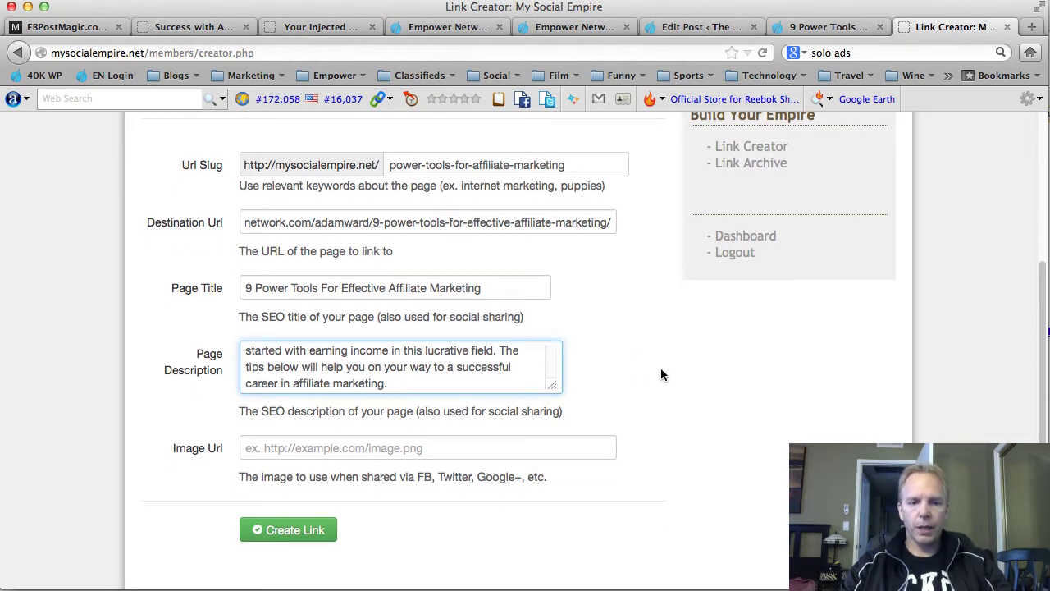
left_click(506, 446)
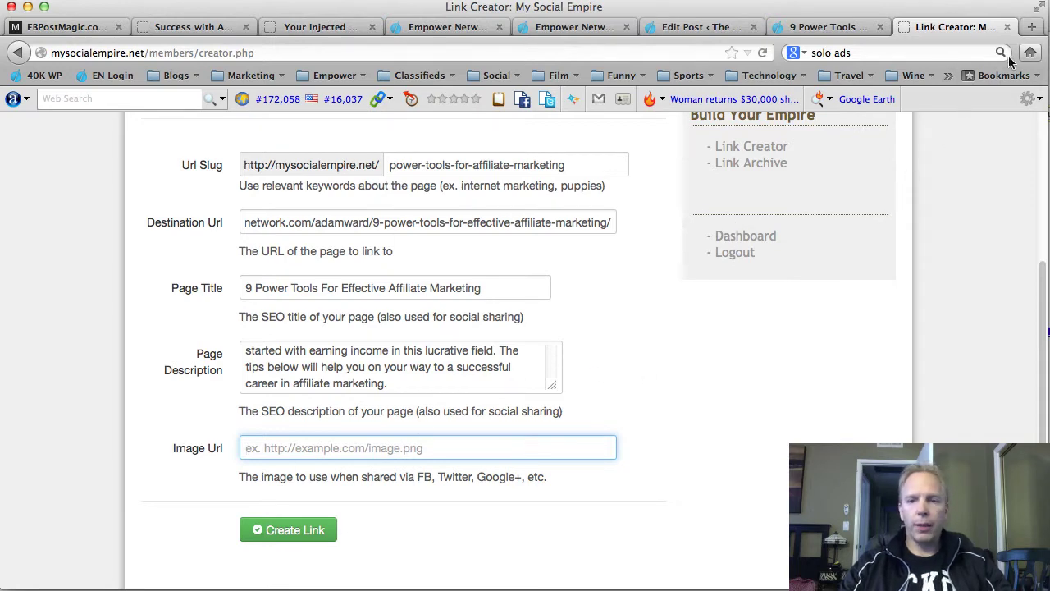
In a new tab, search Google for 'affiliate marketing' and show the Images results.
left_click(1032, 27)
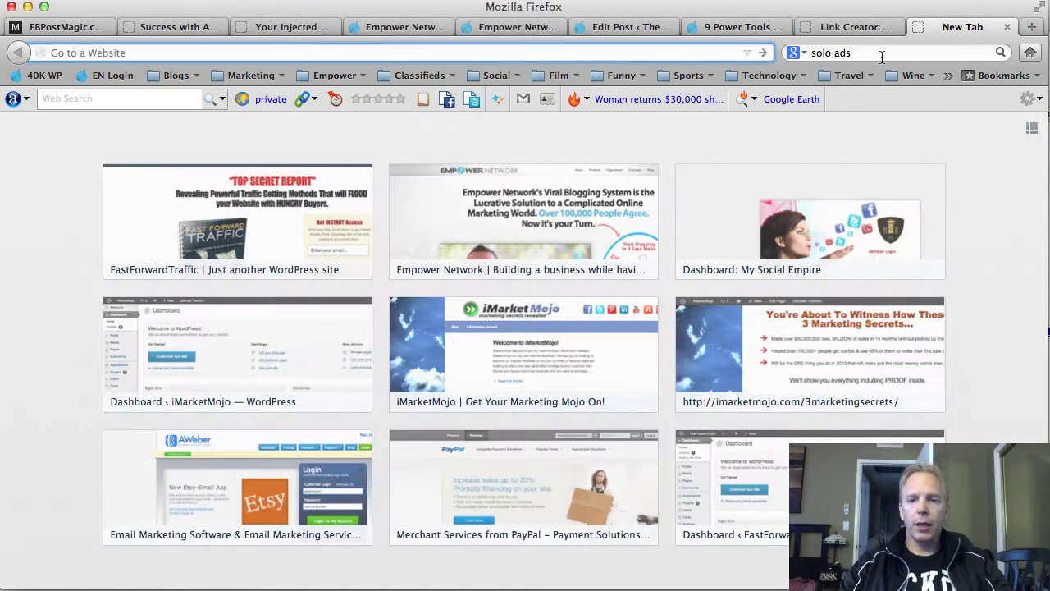
left_click(905, 52)
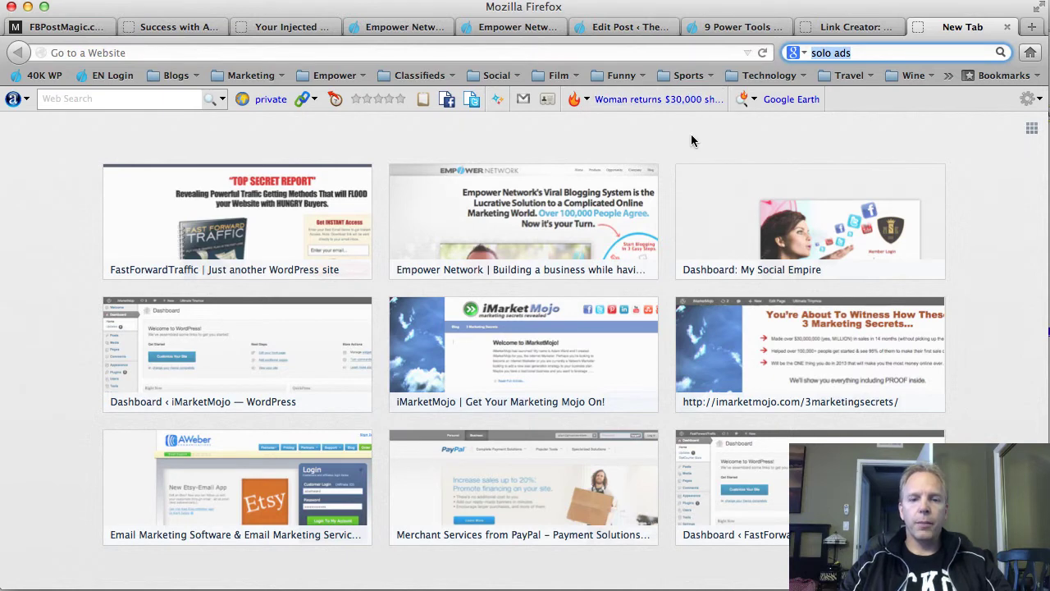
type("affilia")
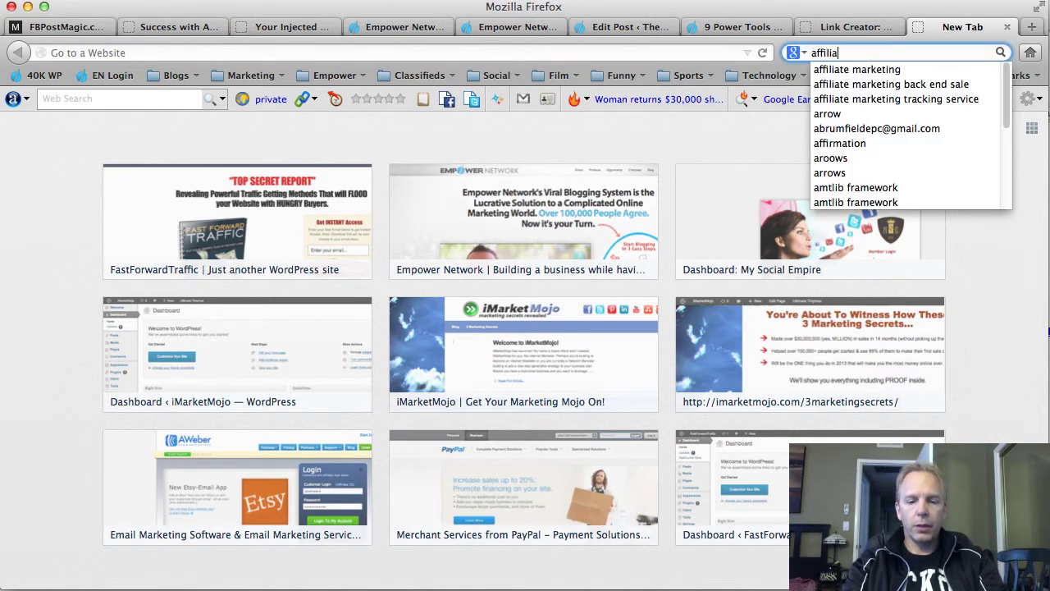
type("te")
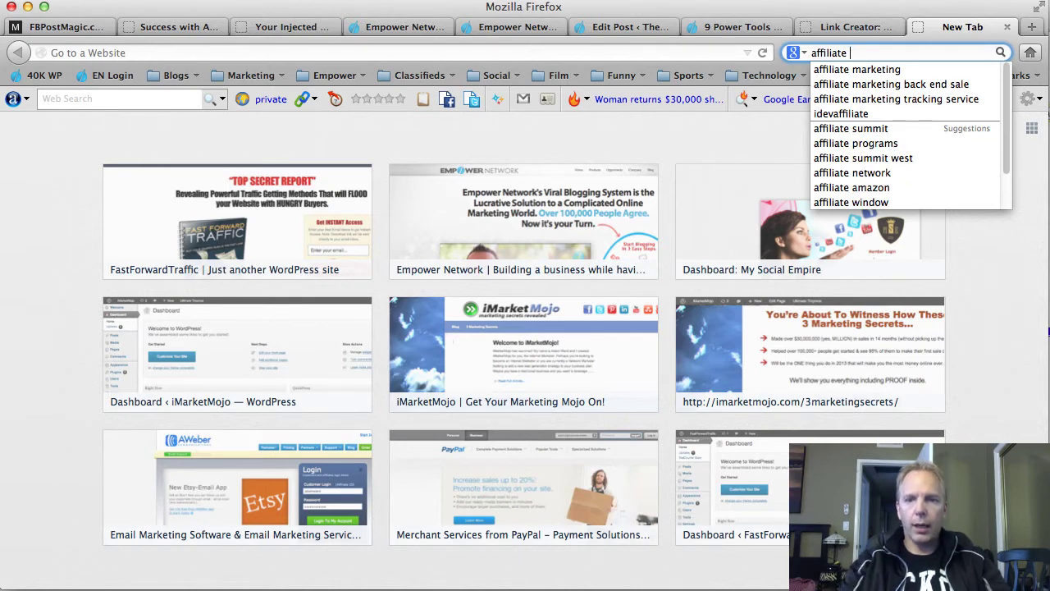
left_click(863, 70)
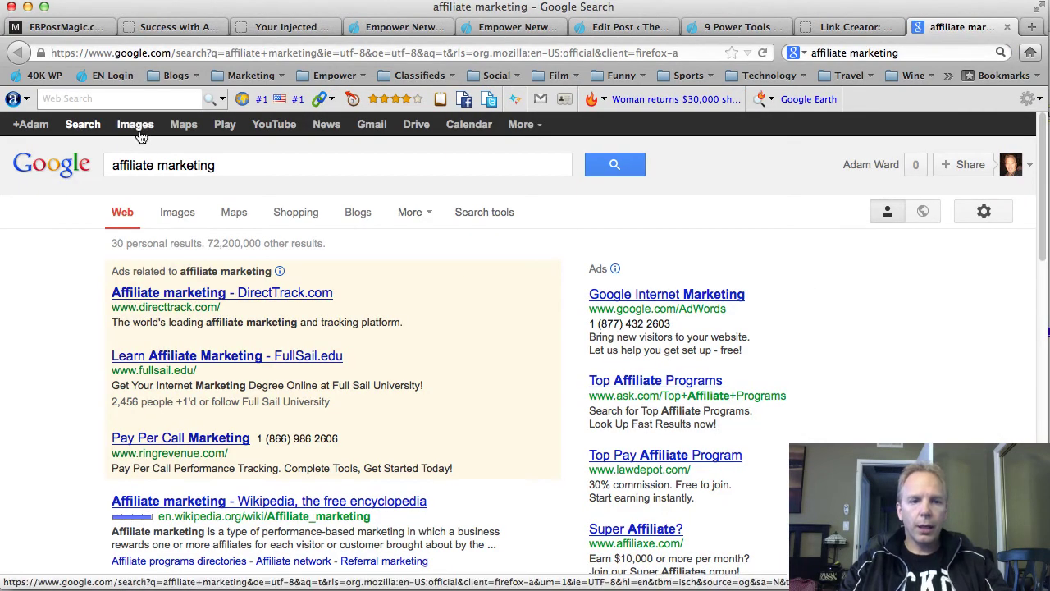
left_click(138, 130)
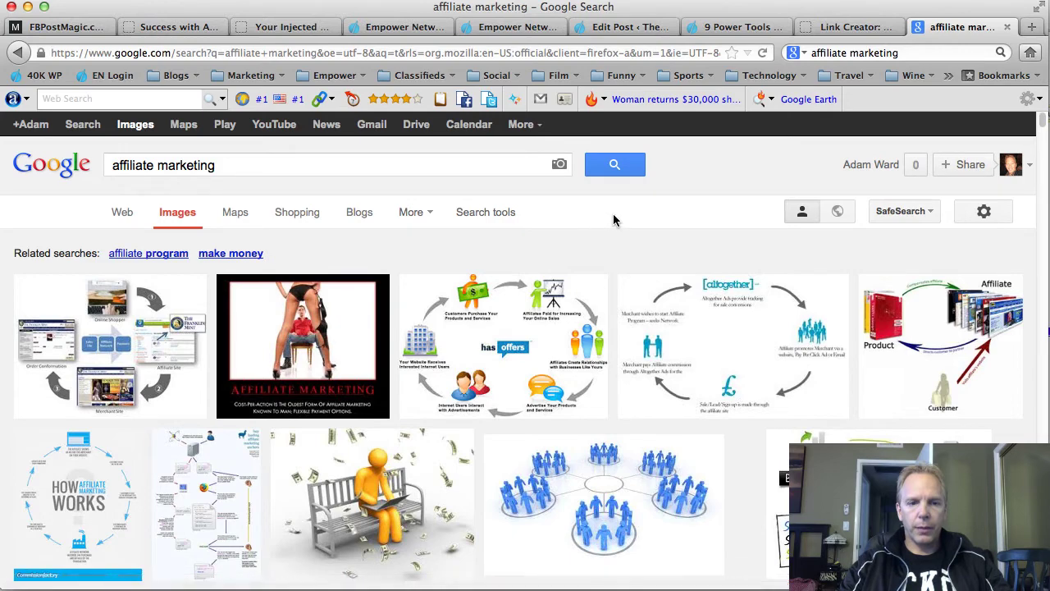
Browse the image results and preview the hand-drawn 'Affiliate Marketing' sketch from kudometrics.com.
left_click(314, 342)
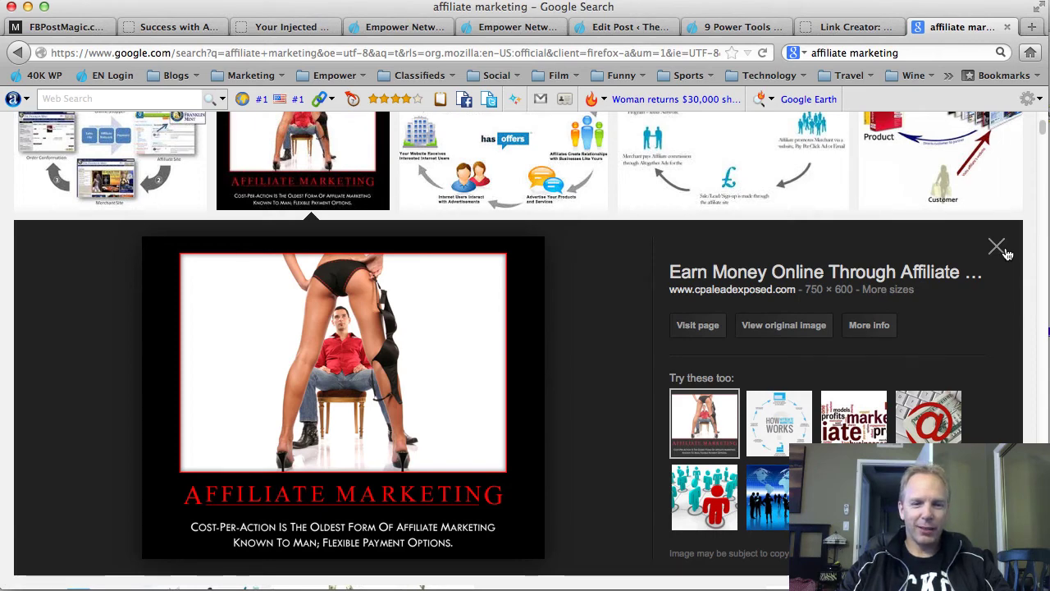
left_click(998, 247)
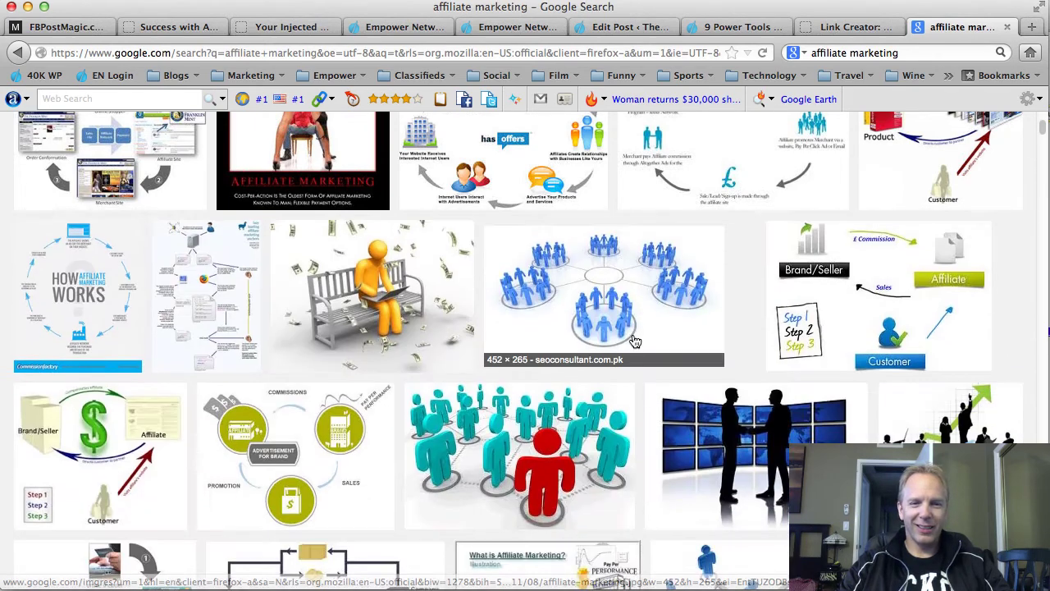
scroll(625, 343, "down", 5)
scroll(625, 343, "down", 6)
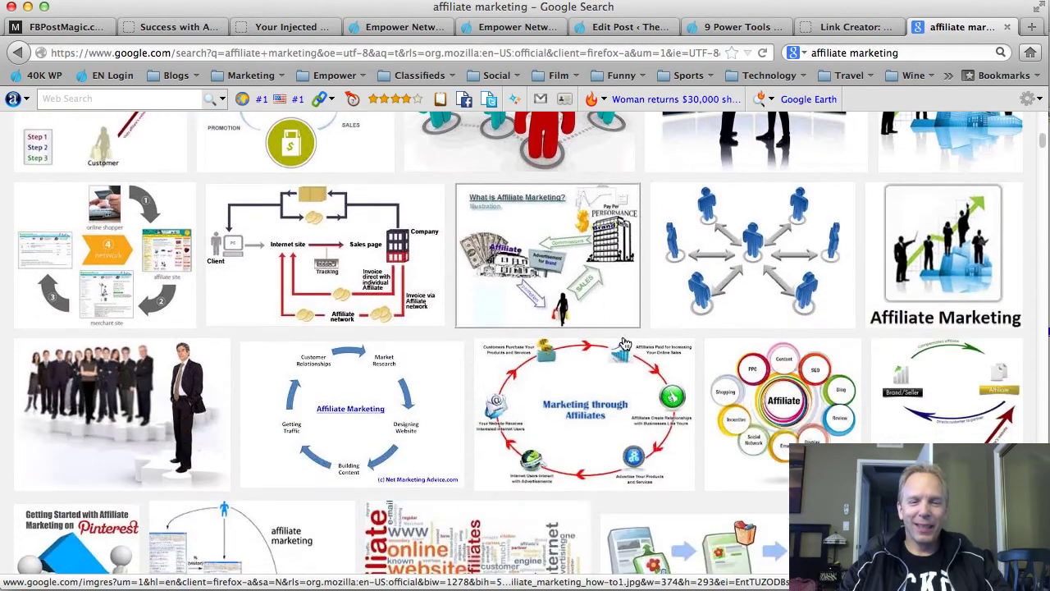
scroll(625, 343, "down", 7)
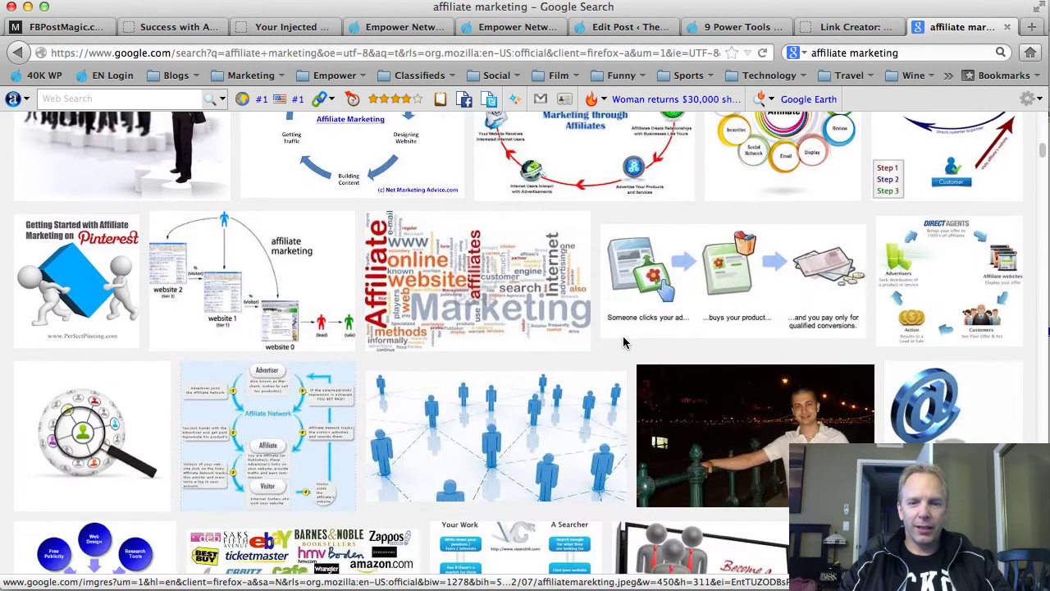
scroll(625, 343, "down", 5)
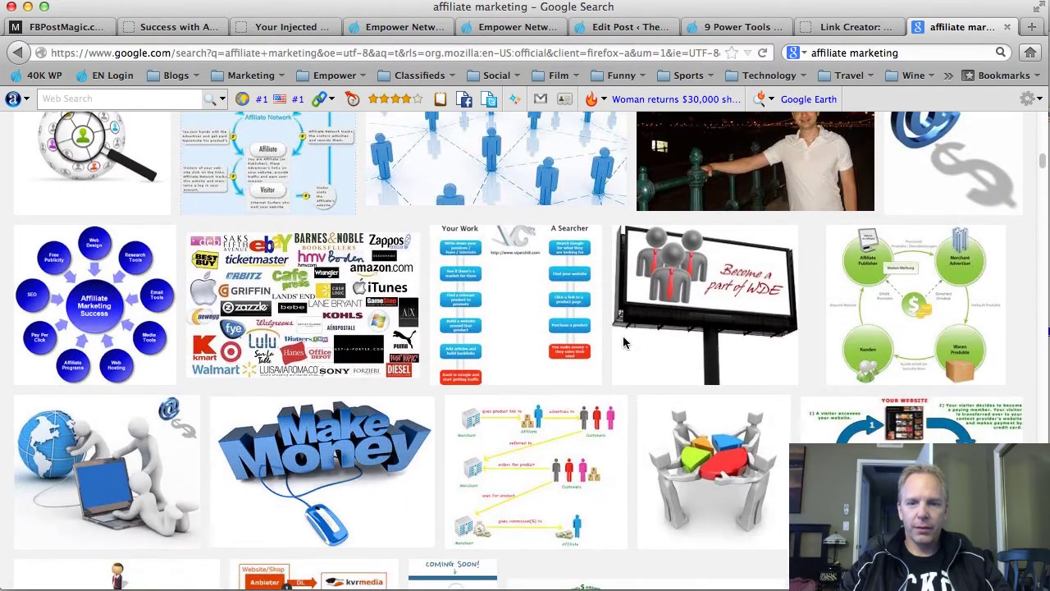
scroll(497, 315, "down", 9)
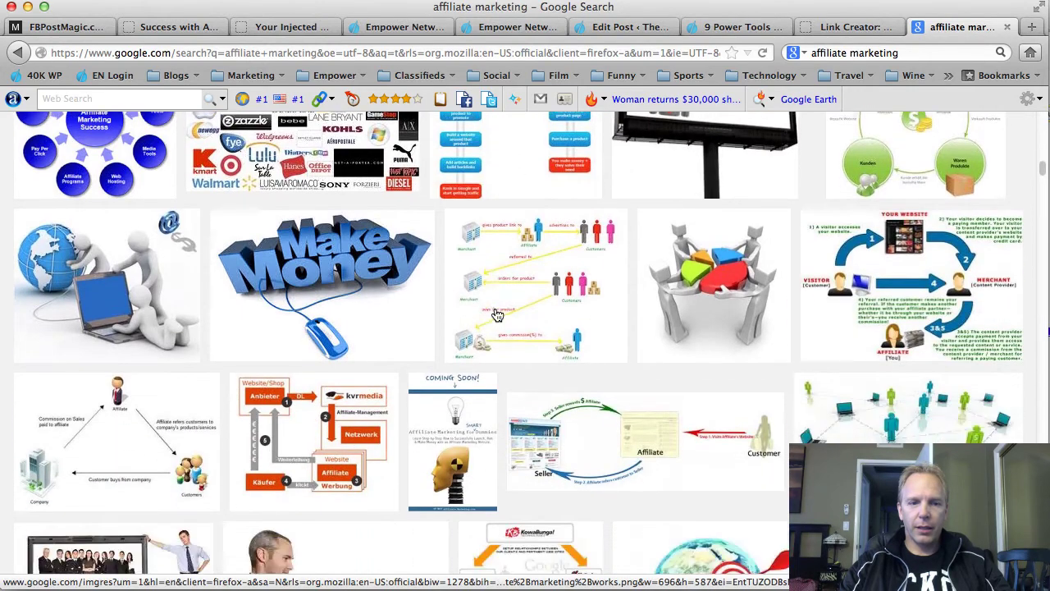
scroll(497, 315, "down", 1)
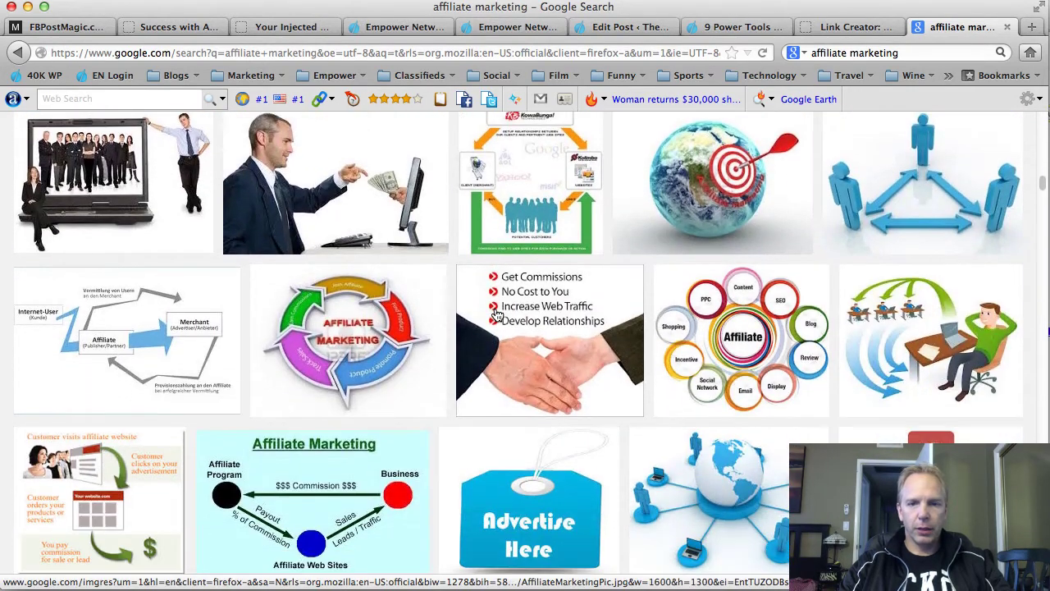
scroll(496, 315, "down", 1)
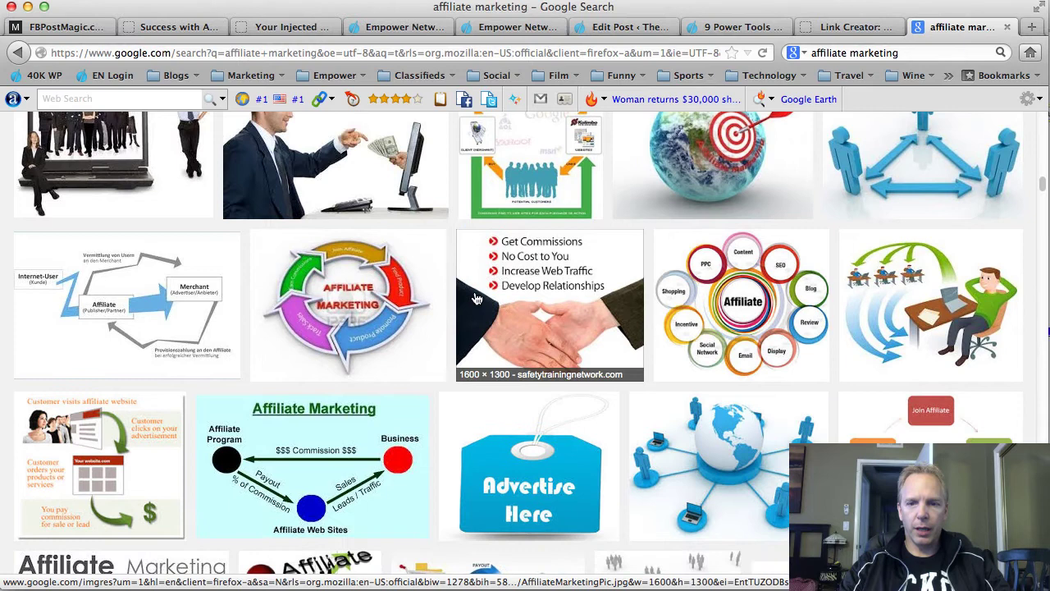
scroll(480, 302, "down", 2)
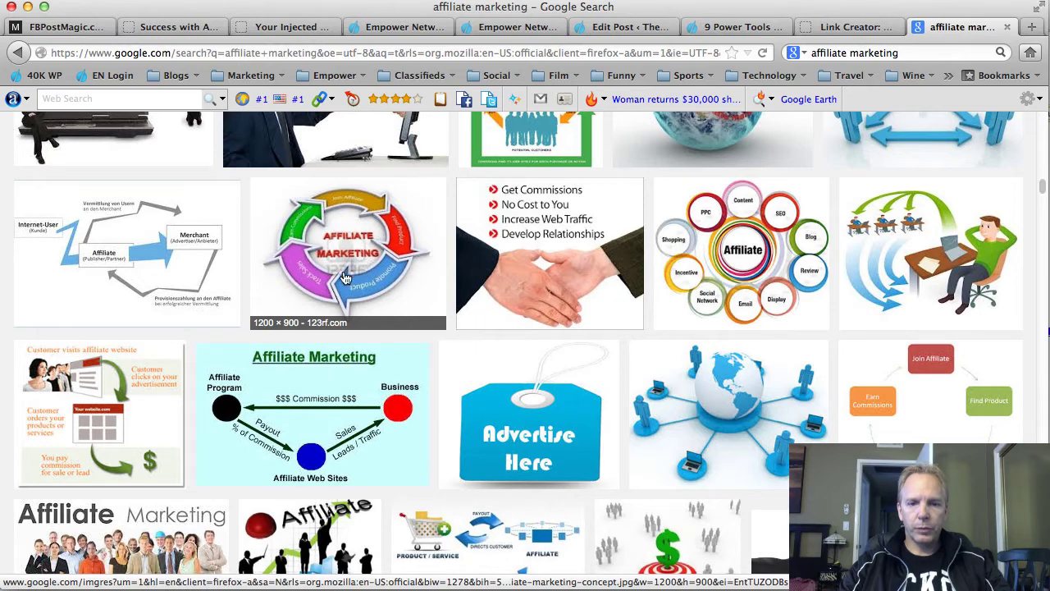
scroll(347, 271, "down", 3)
scroll(347, 273, "down", 3)
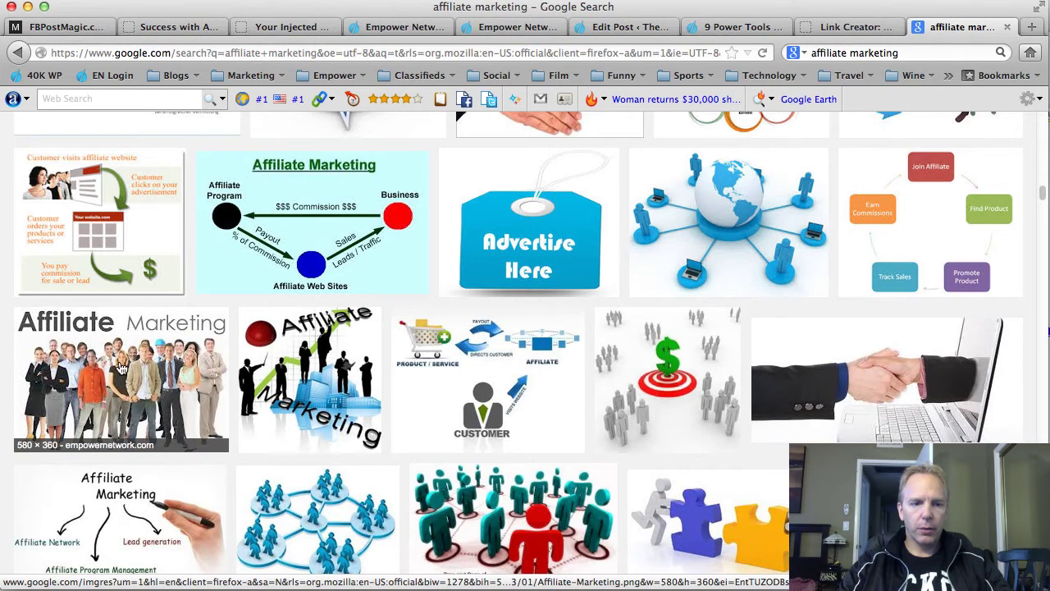
scroll(119, 369, "down", 1)
scroll(118, 369, "down", 4)
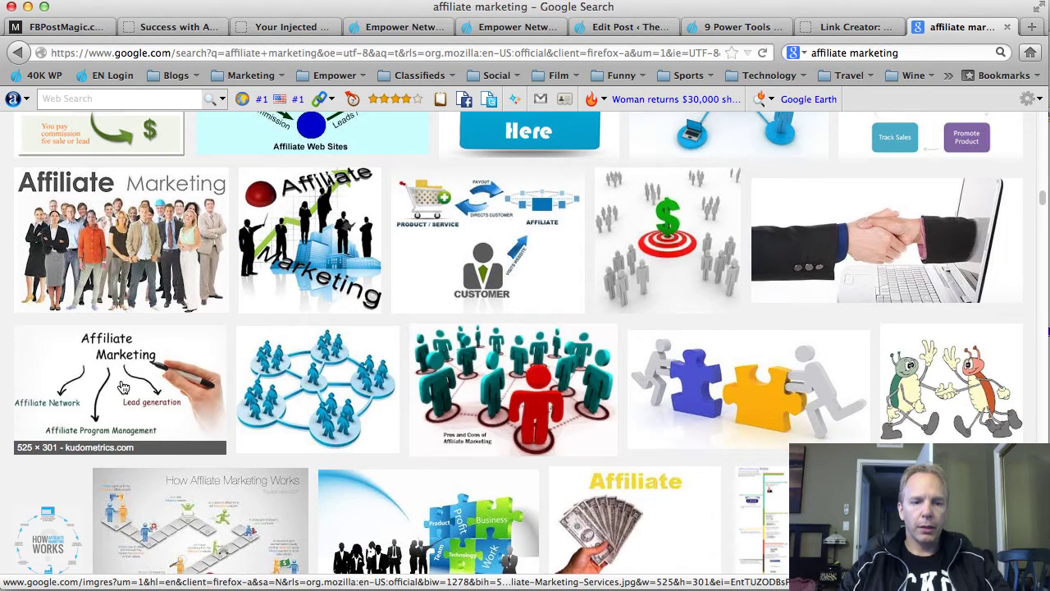
left_click(123, 387)
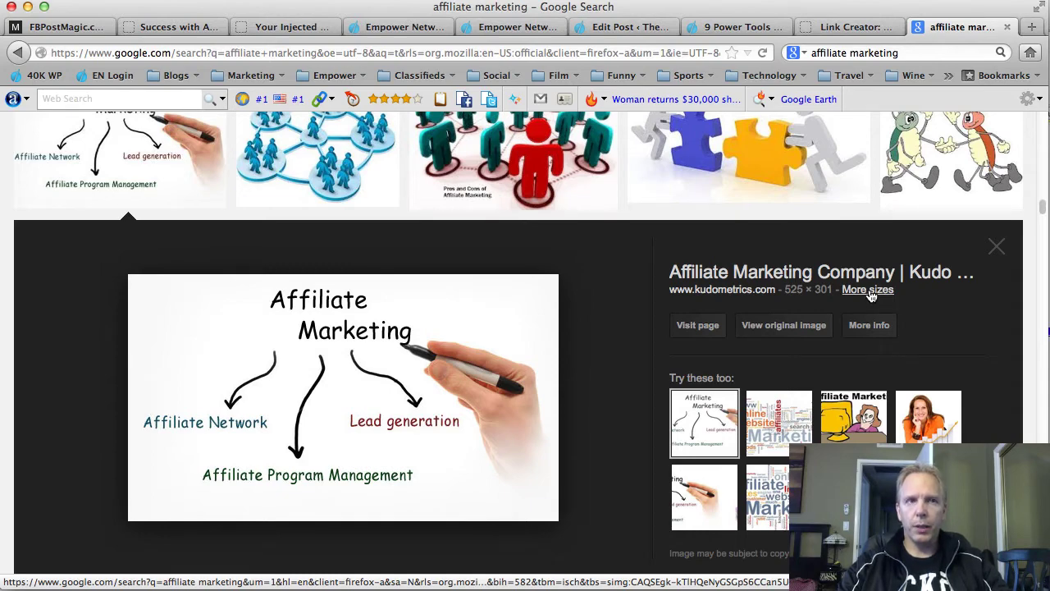
Open the 240×137 version of the sketch on its own and select its image address.
left_click(868, 291)
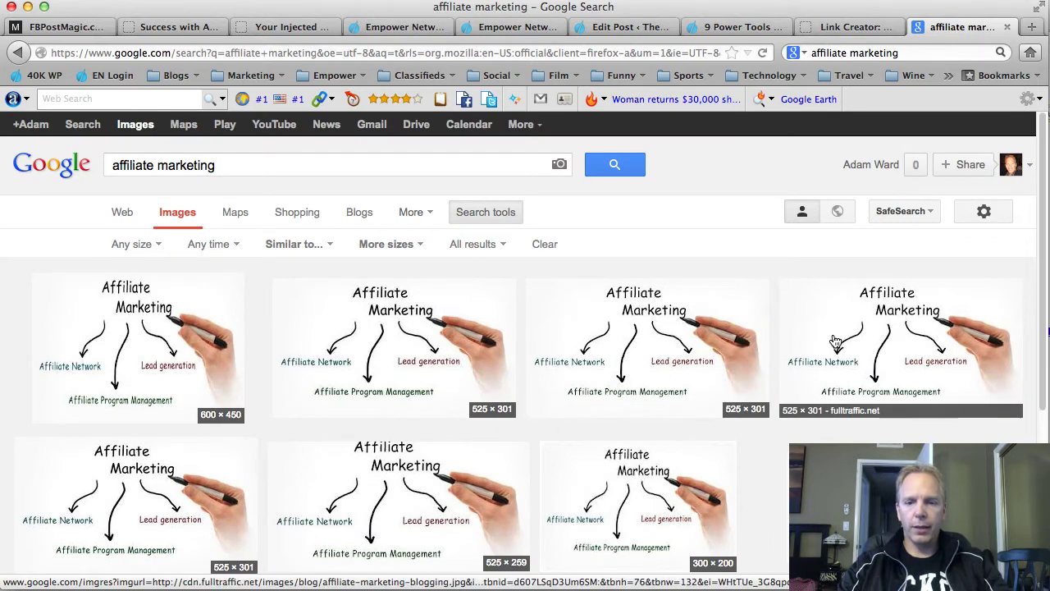
scroll(835, 341, "down", 5)
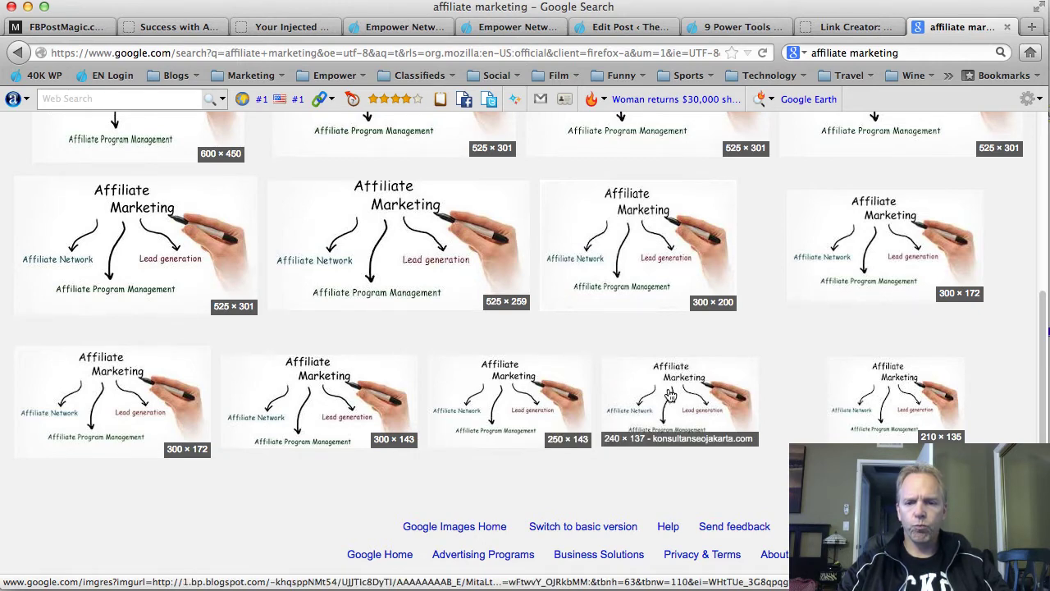
left_click(669, 394)
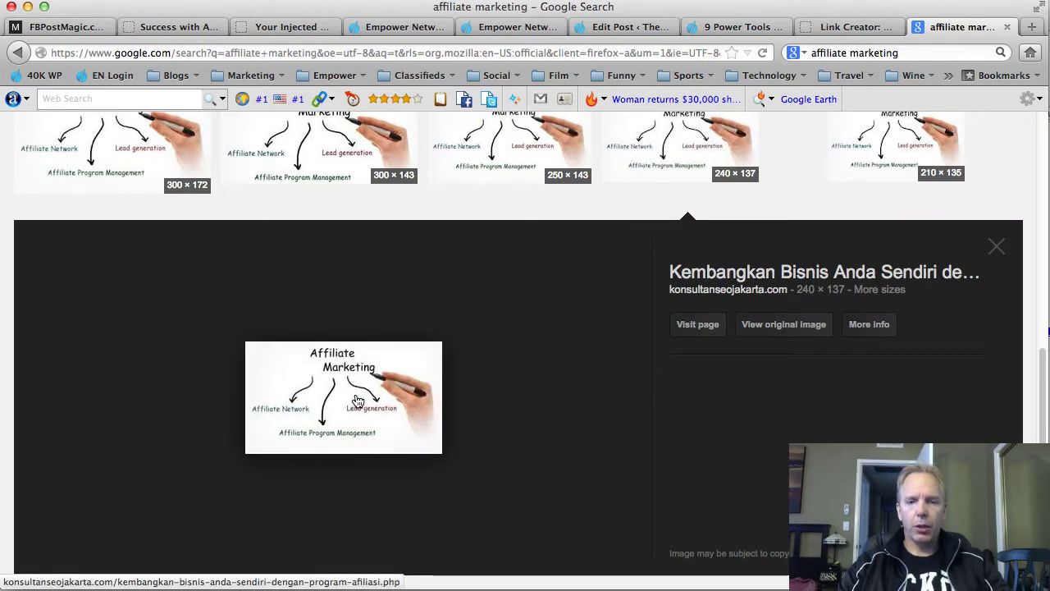
right_click(358, 400)
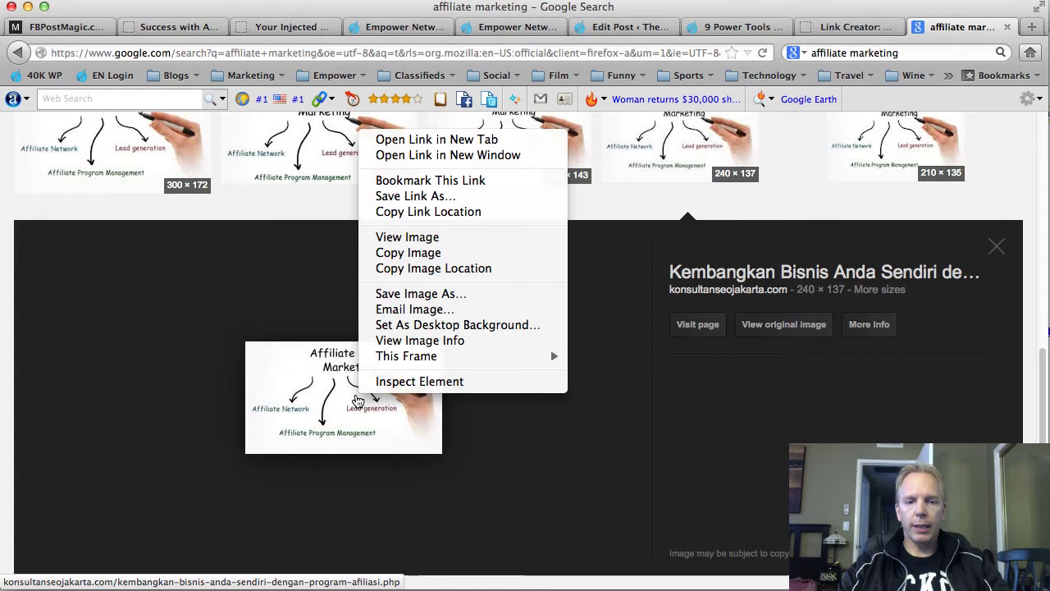
left_click(407, 239)
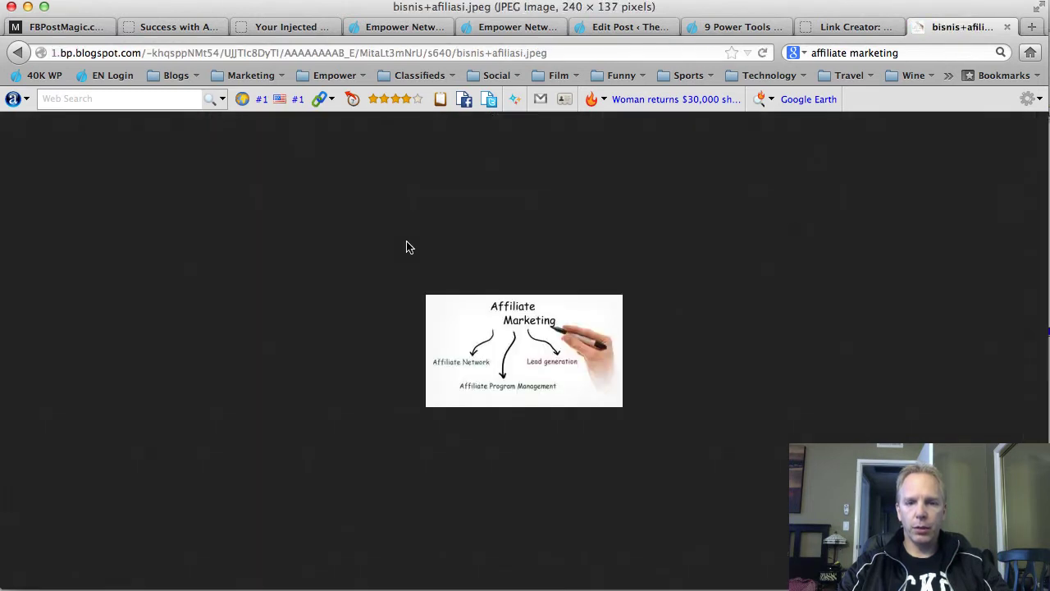
left_click(563, 49)
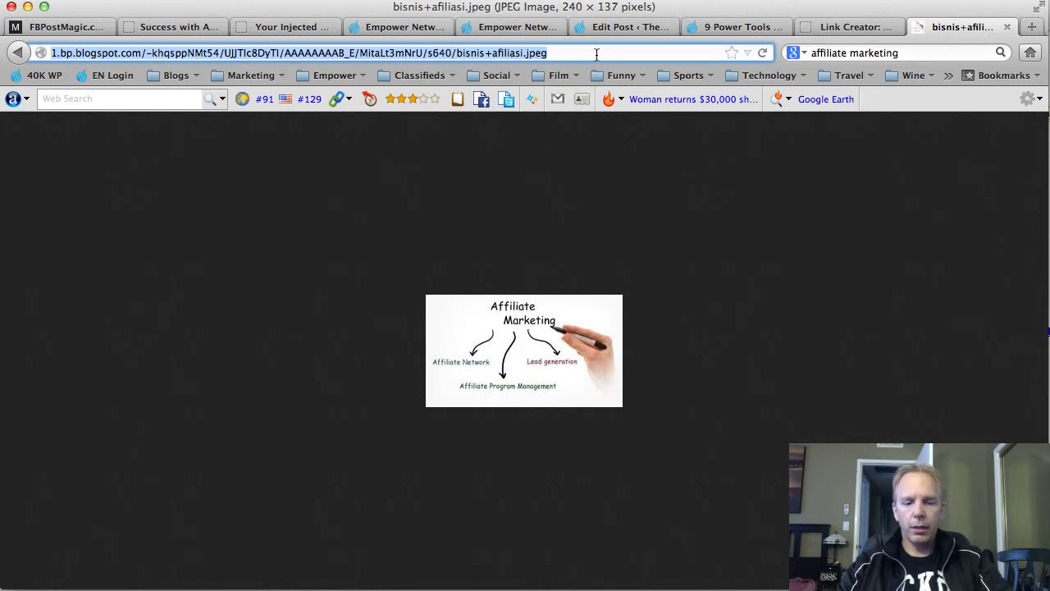
left_click(853, 26)
Paste the sketch URL as Image Url, create the link, and open mysocialempire.net/power-tools-for-affiliate-marketing.
left_click(283, 440)
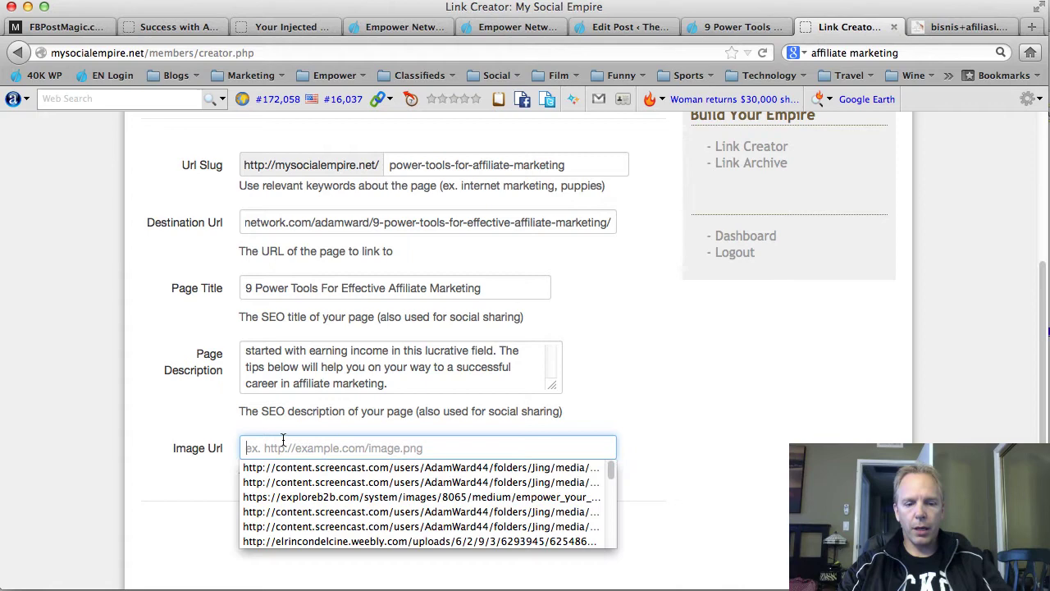
key("super+v")
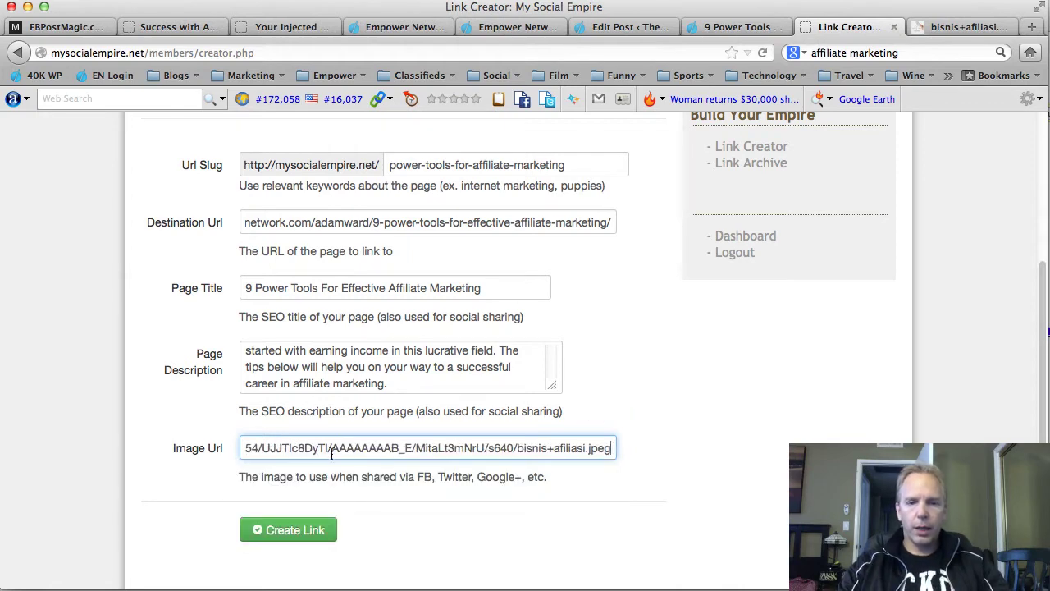
left_click(289, 531)
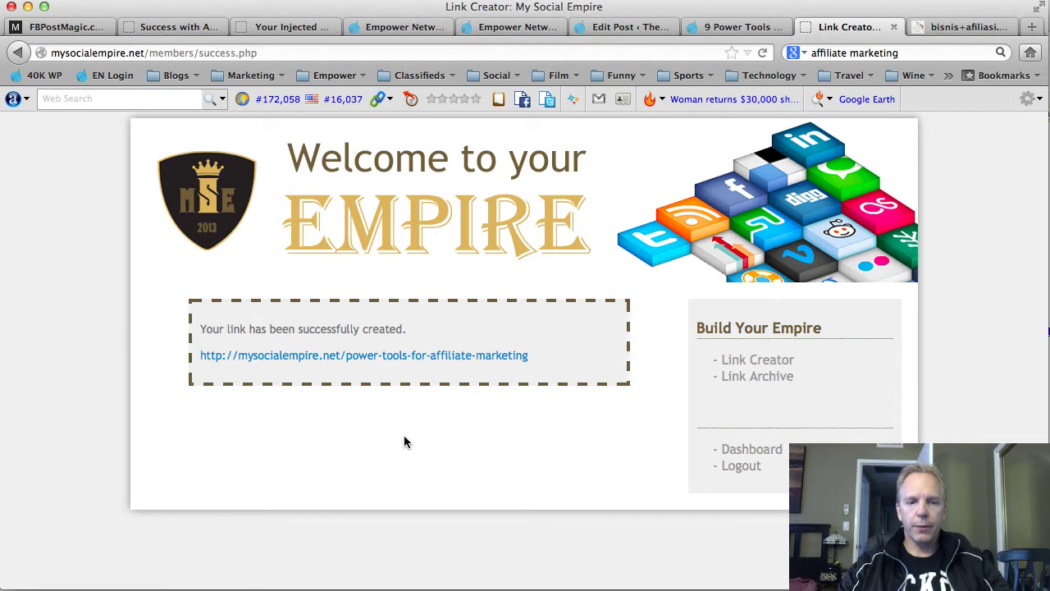
left_click(444, 359)
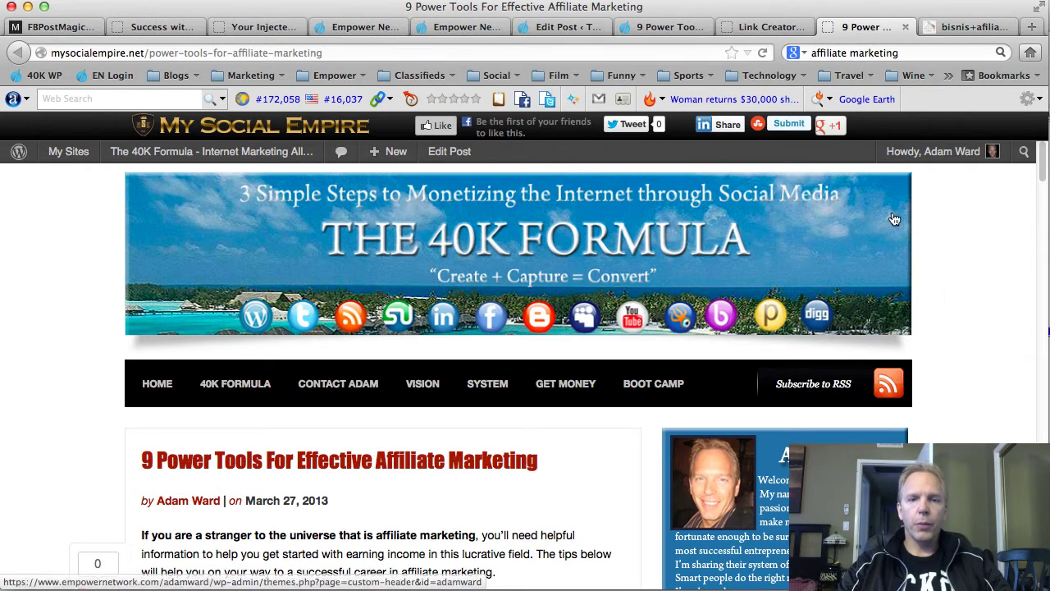
Select the short link's address and open a new blank browser tab.
left_click(391, 52)
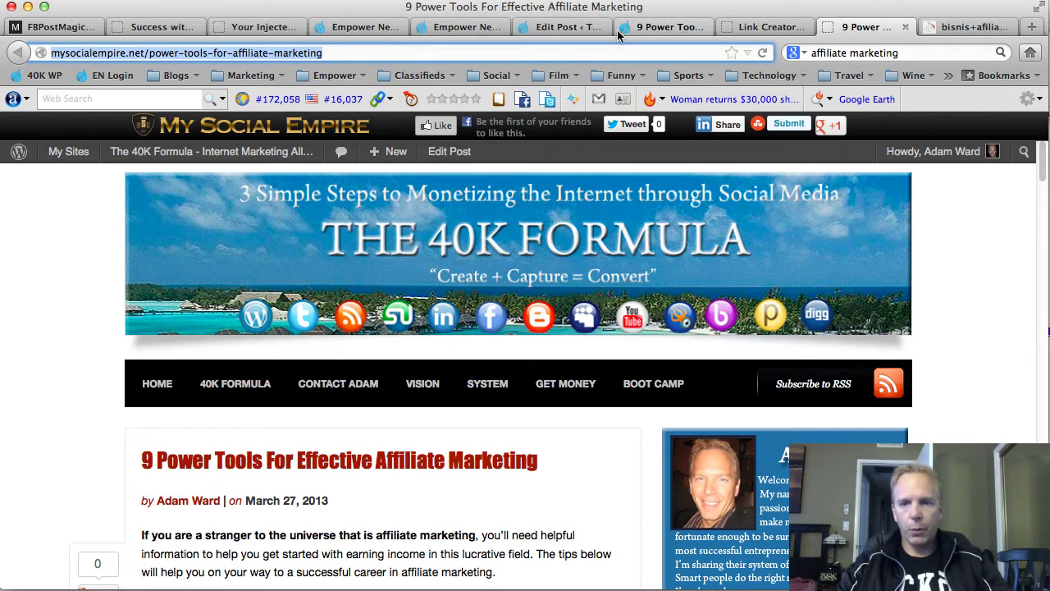
left_click(1031, 28)
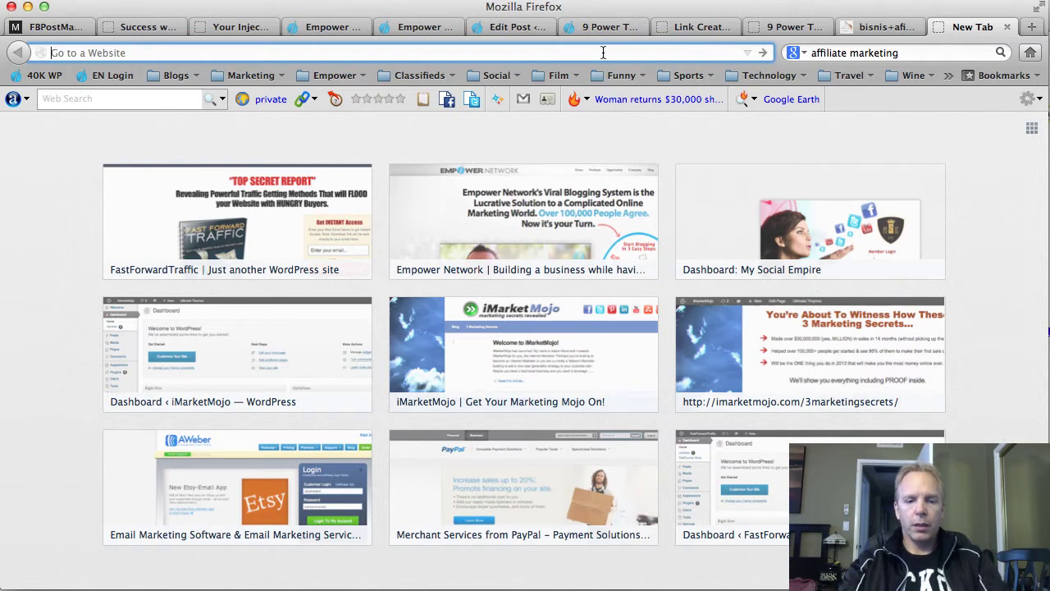
Open The 40K Formula Facebook page from the Social bookmarks and scroll down to its timeline.
type("facebook.com/")
key("Return")
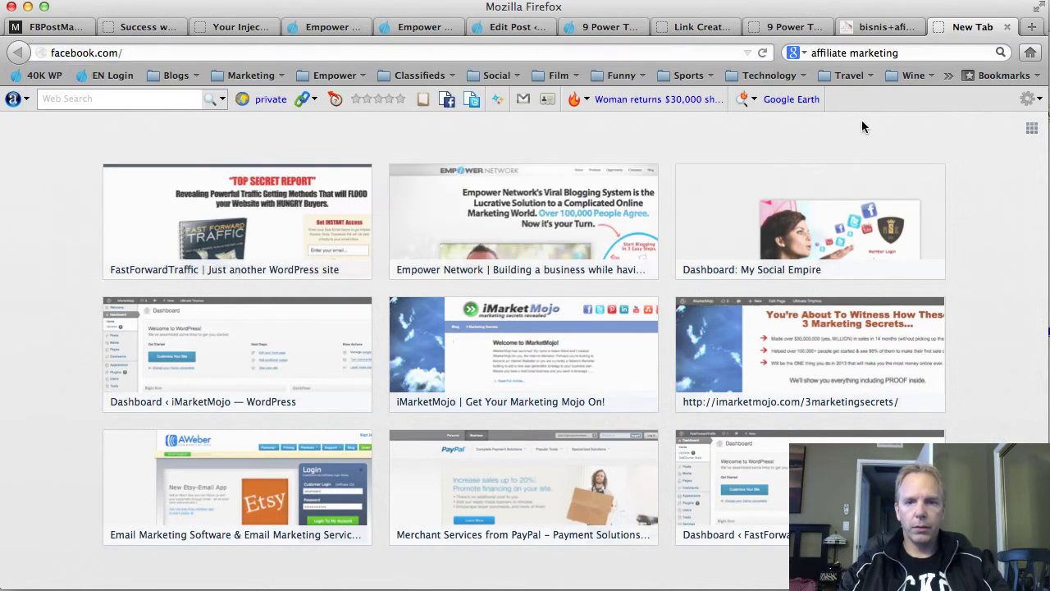
left_click(498, 75)
left_click(504, 93)
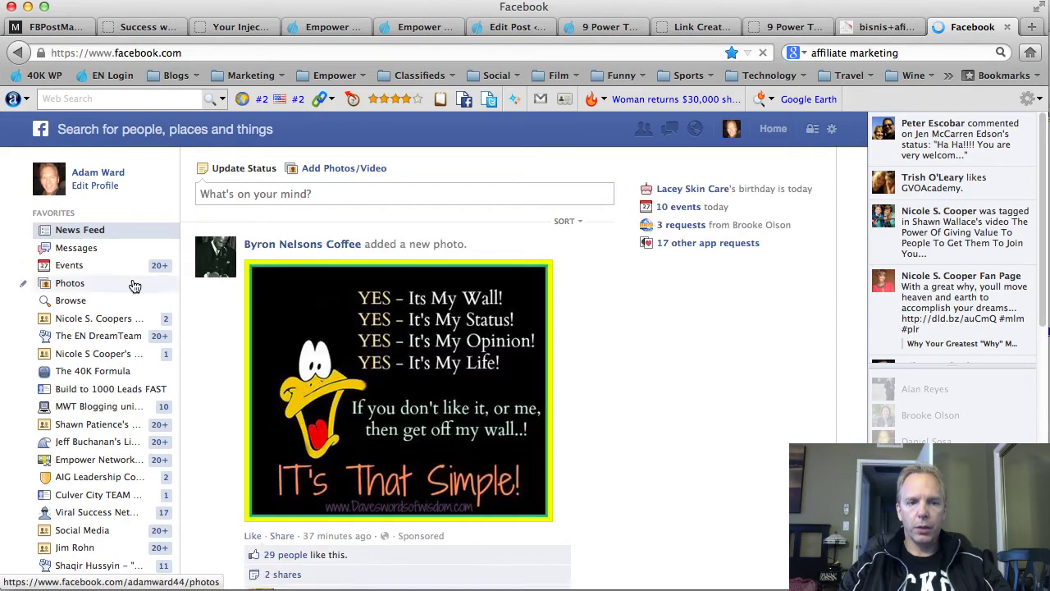
left_click(90, 371)
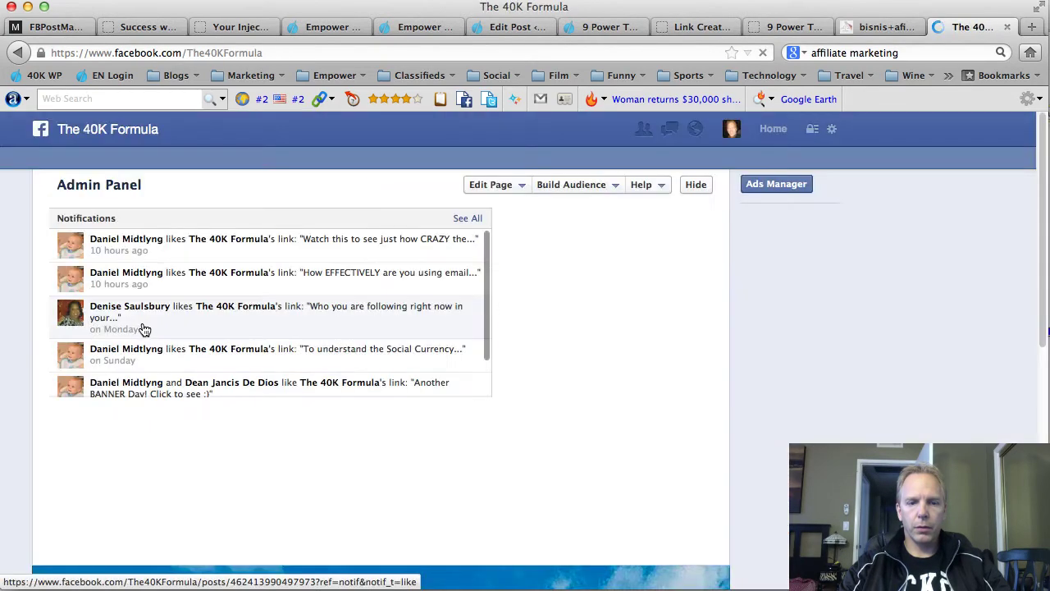
scroll(160, 328, "down", 2)
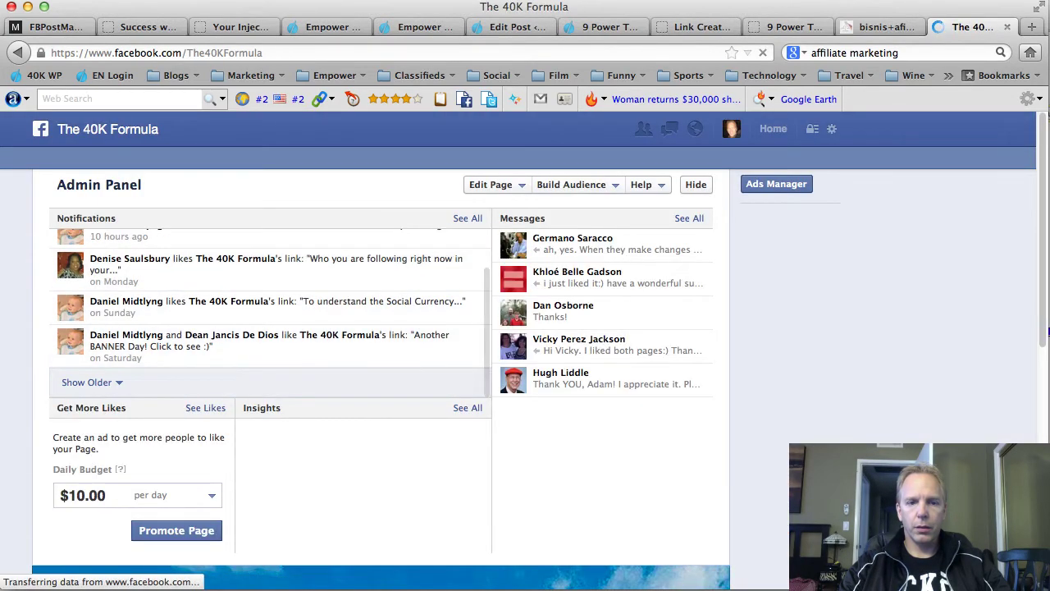
scroll(673, 492, "down", 5)
scroll(381, 360, "down", 4)
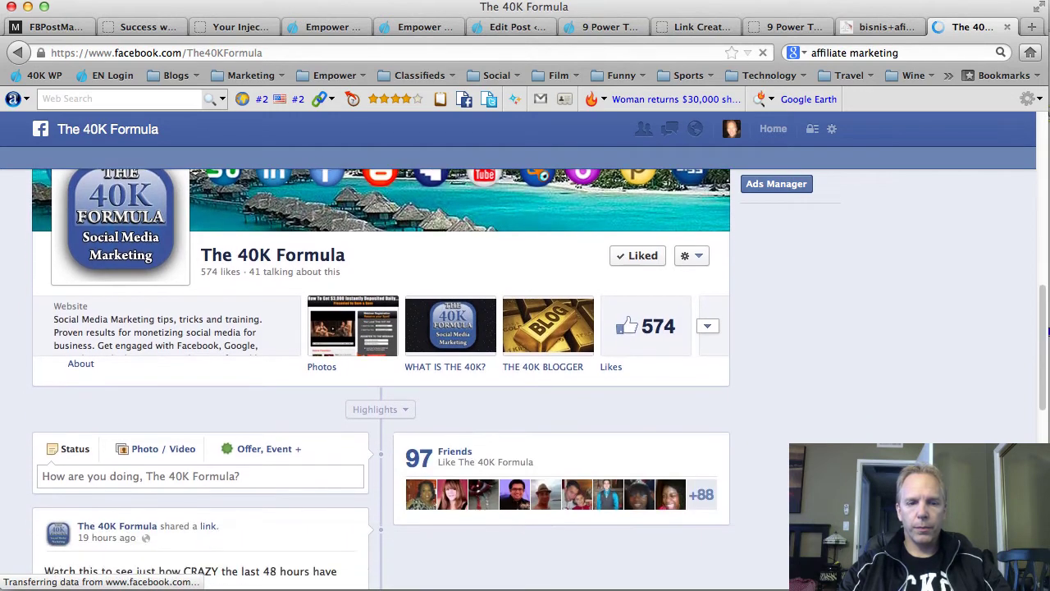
scroll(381, 361, "down", 12)
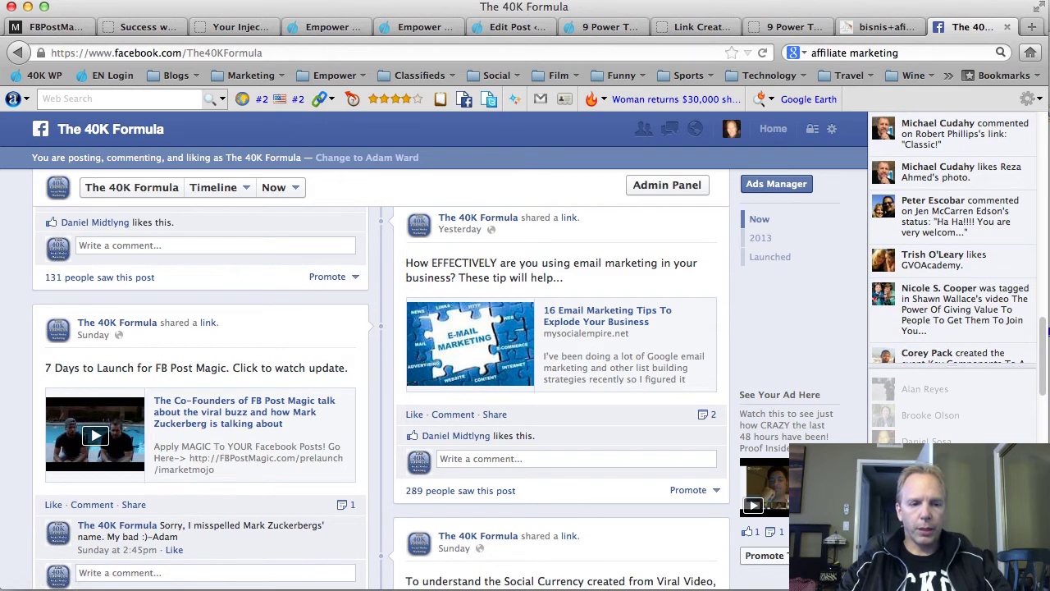
Capture the email marketing image on the timeline with a screen-capture selection, then close the overlay.
key("ctrl+shift+c")
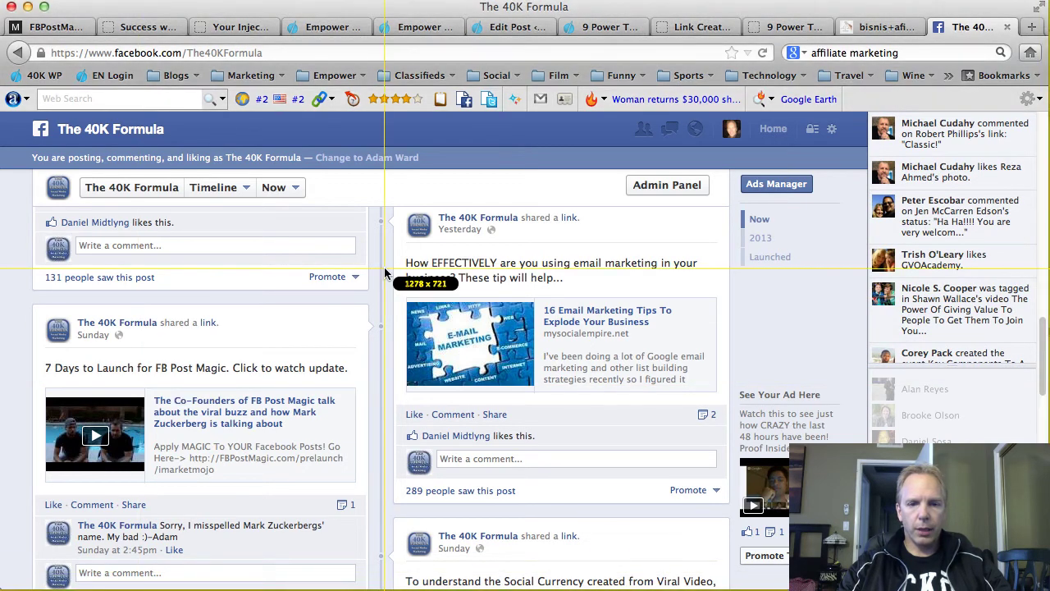
left_click_drag(407, 303, 534, 384)
left_click(537, 409)
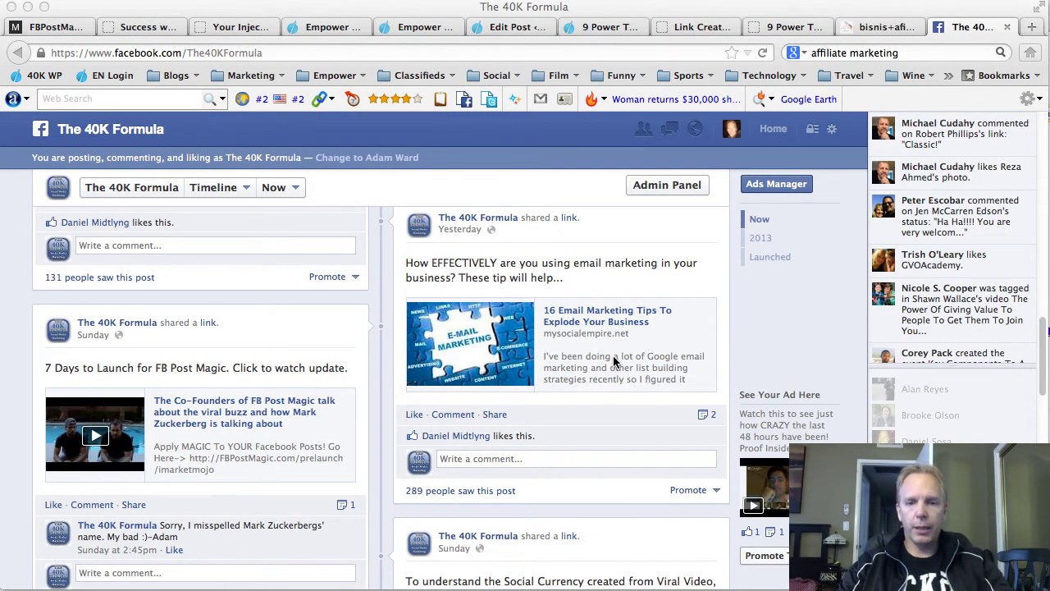
scroll(689, 332, "up", 10)
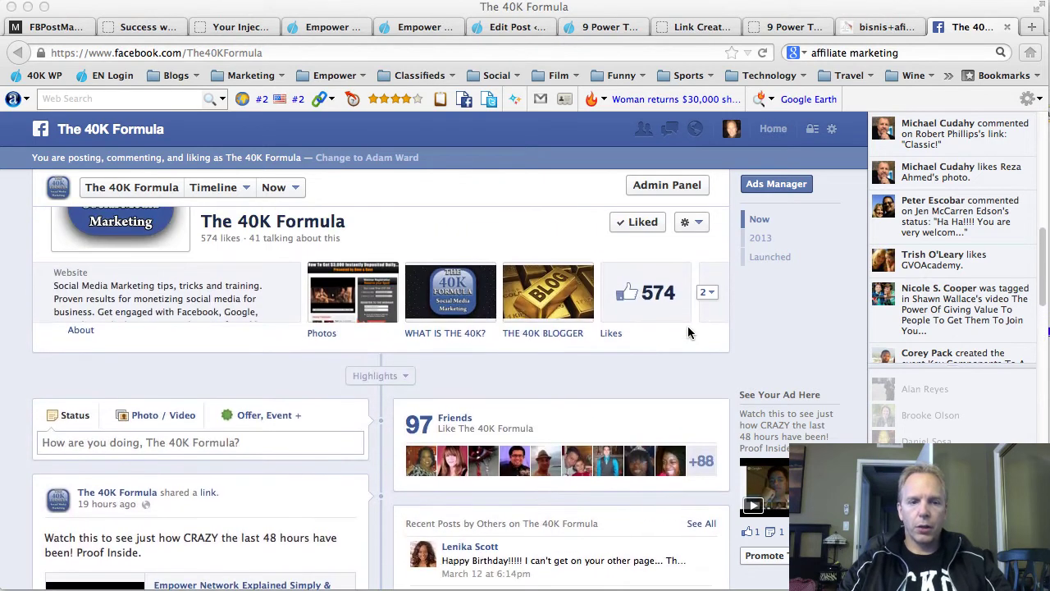
Dismiss the notification and paste the 9 Power Tools blog link into the page's status box.
scroll(689, 332, "down", 2)
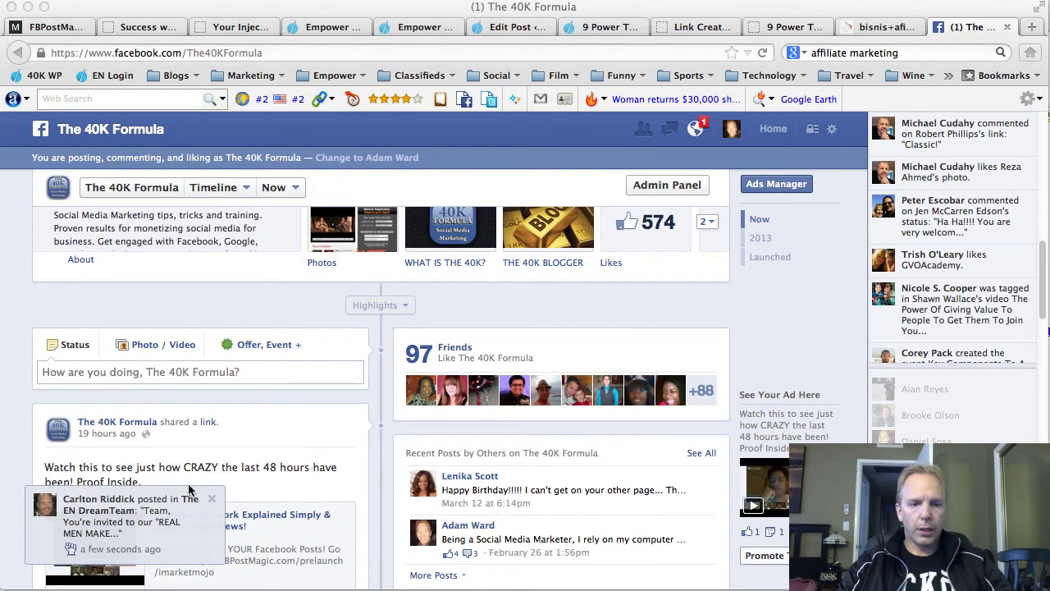
left_click(212, 501)
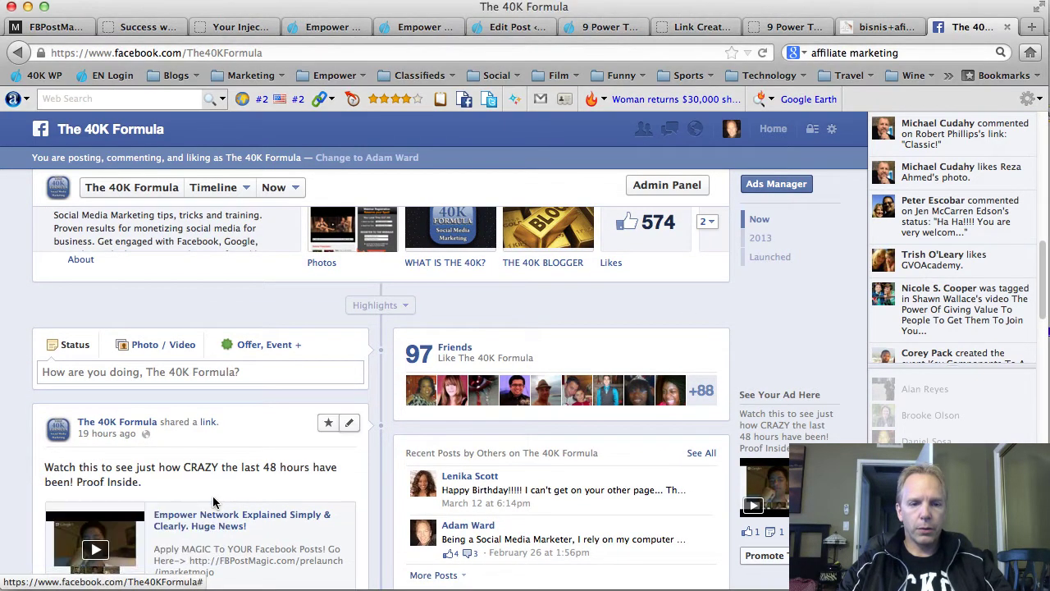
left_click(130, 373)
key("super+v")
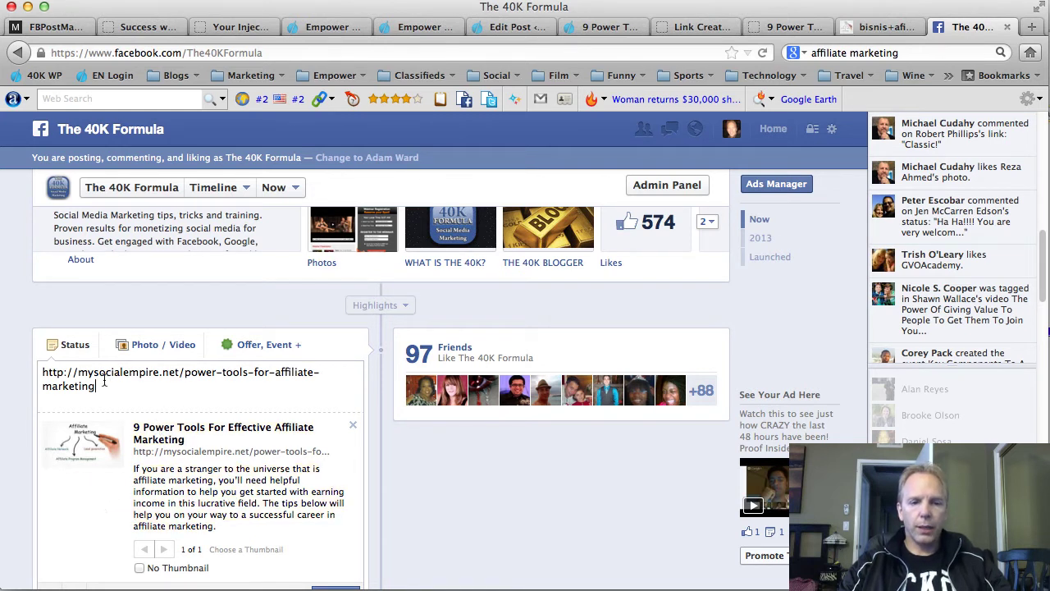
left_click_drag(103, 386, 57, 360)
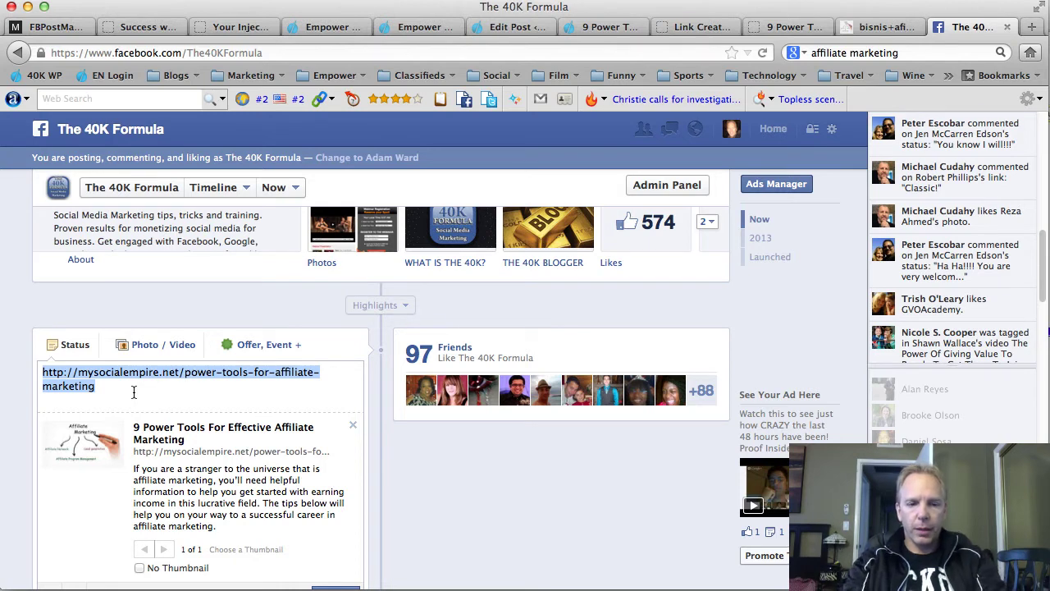
Replace the link text with 'If you're a marketer, these tips are vital' and publish the post.
type("If you're")
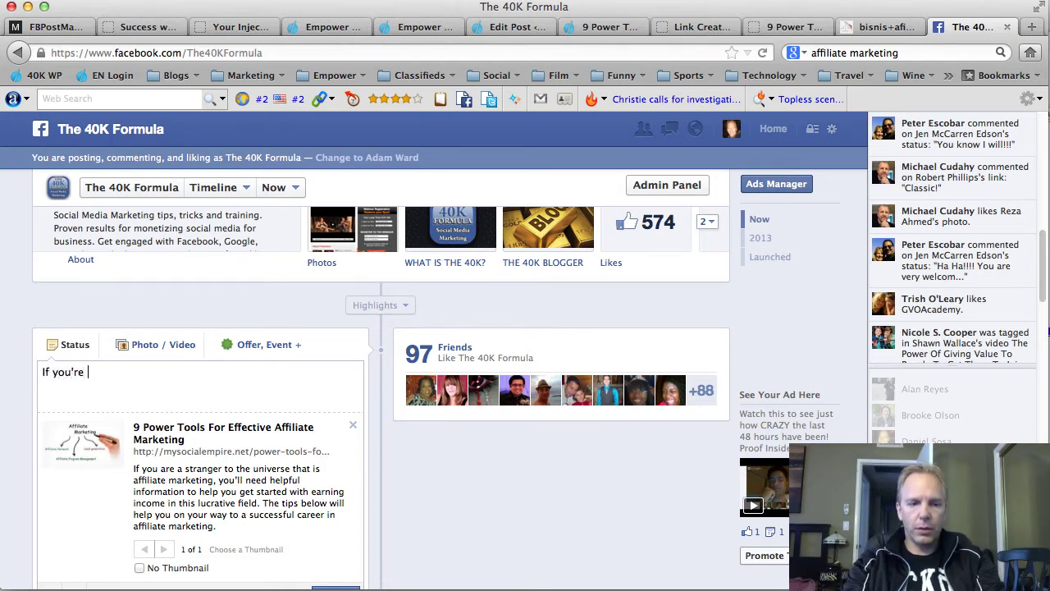
type(" a")
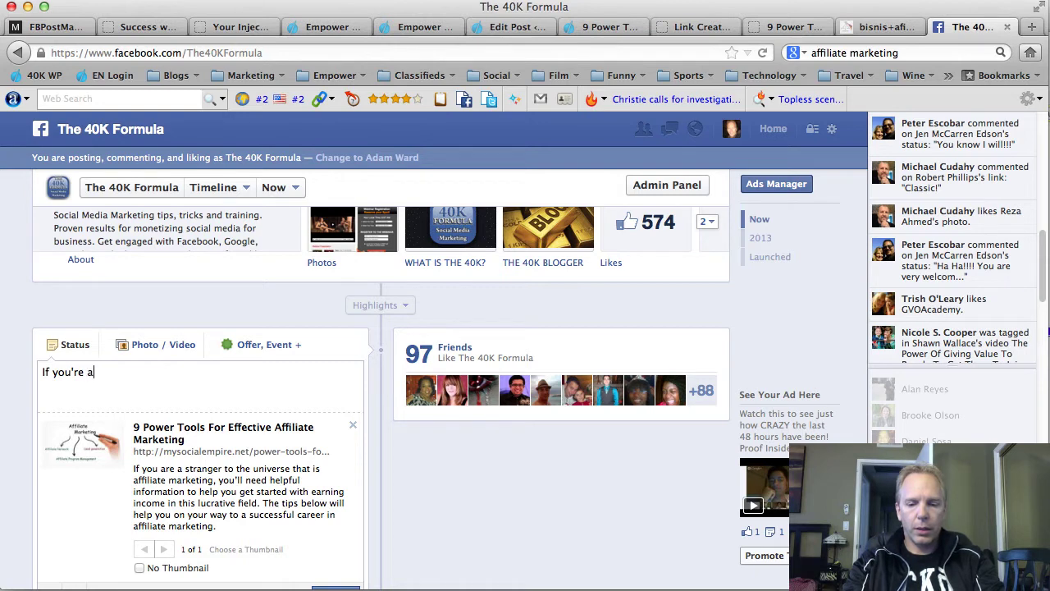
type(" marketer")
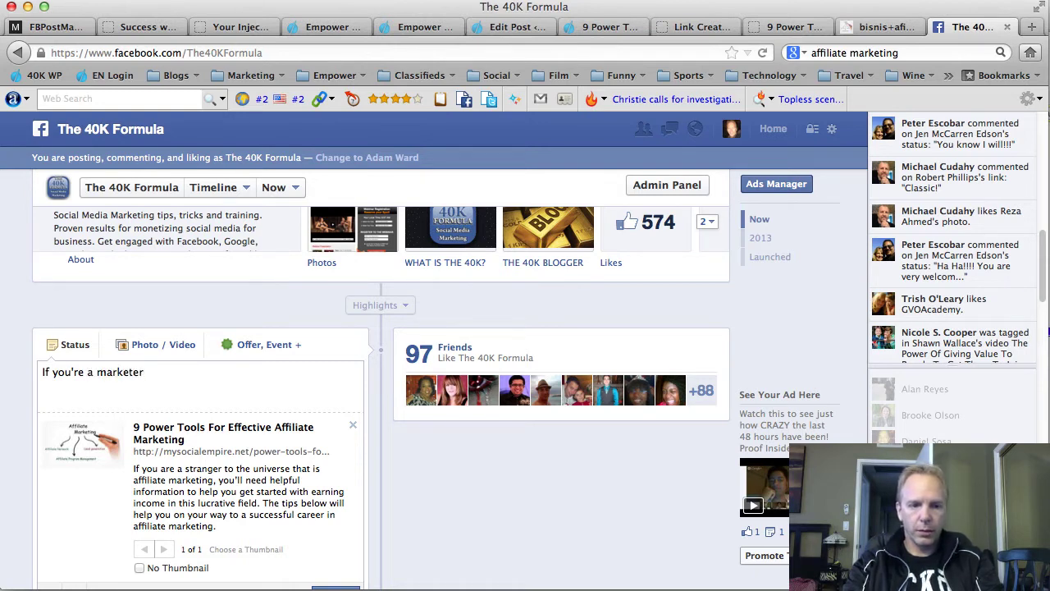
type(", these")
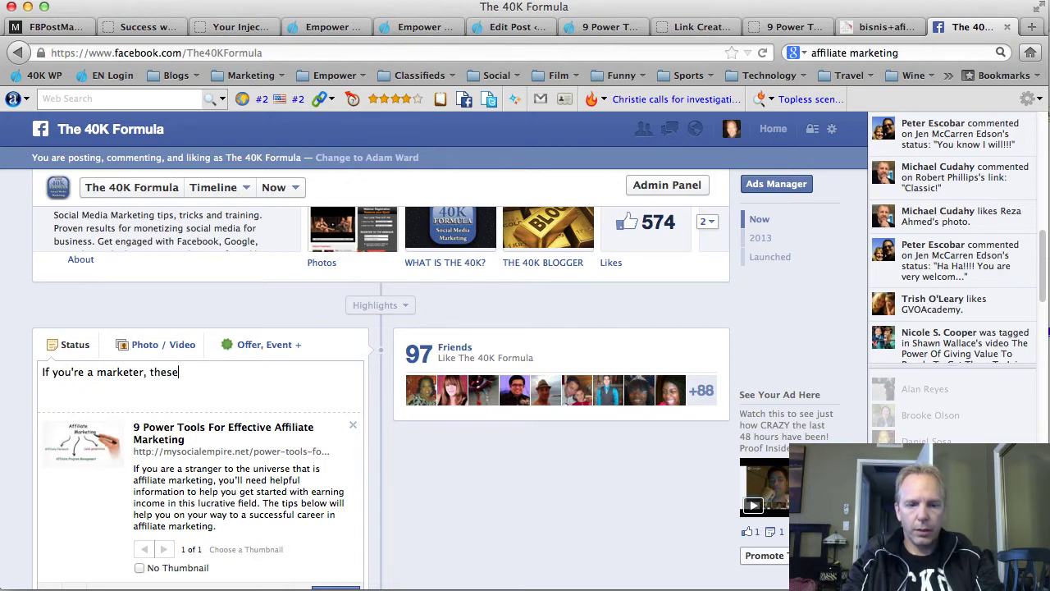
type(" tip s a")
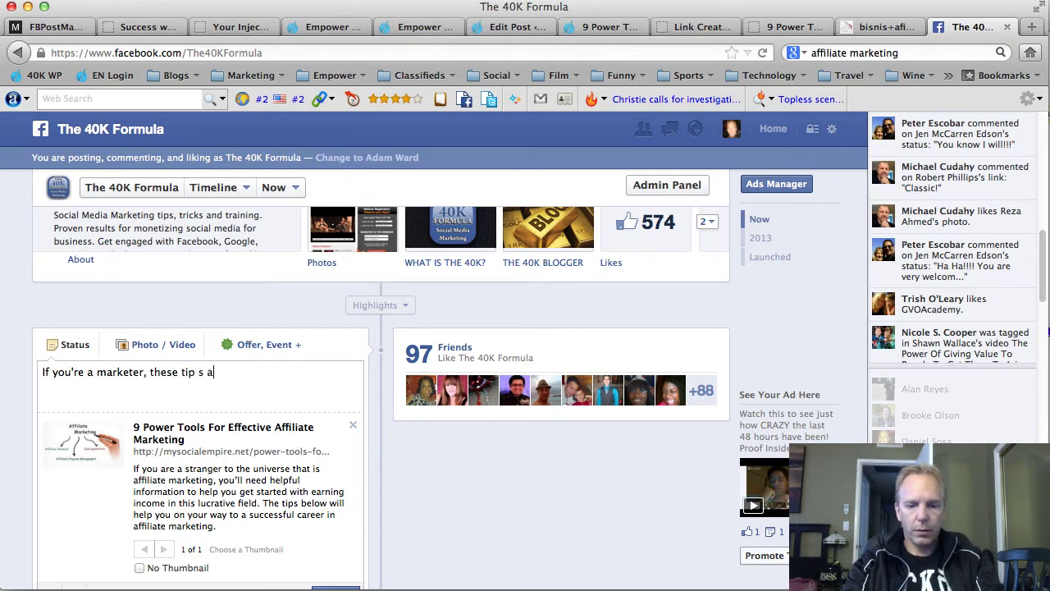
type("re vital")
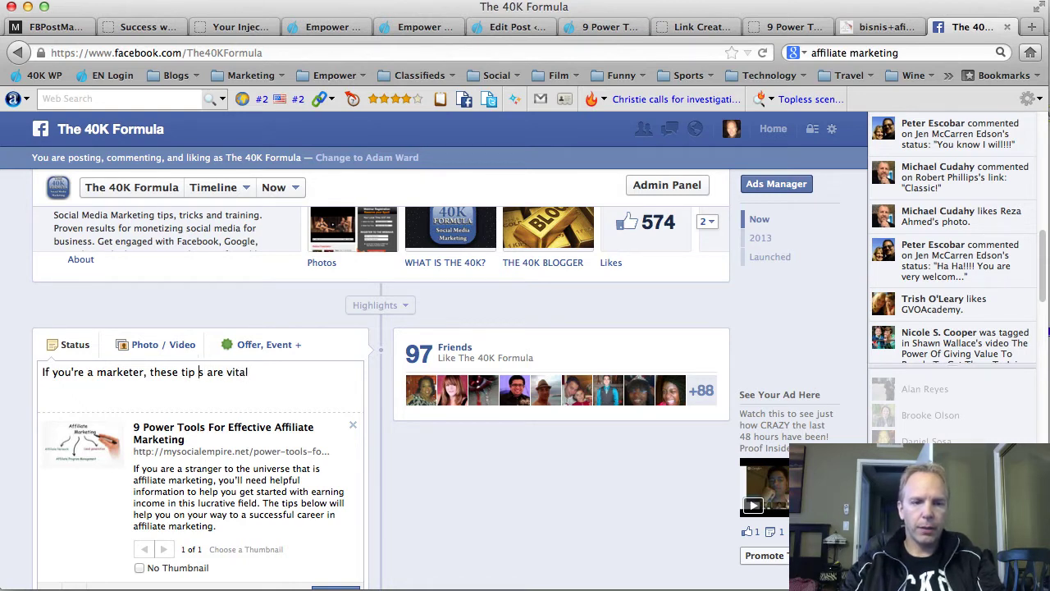
left_click(199, 371)
key("BackSpace")
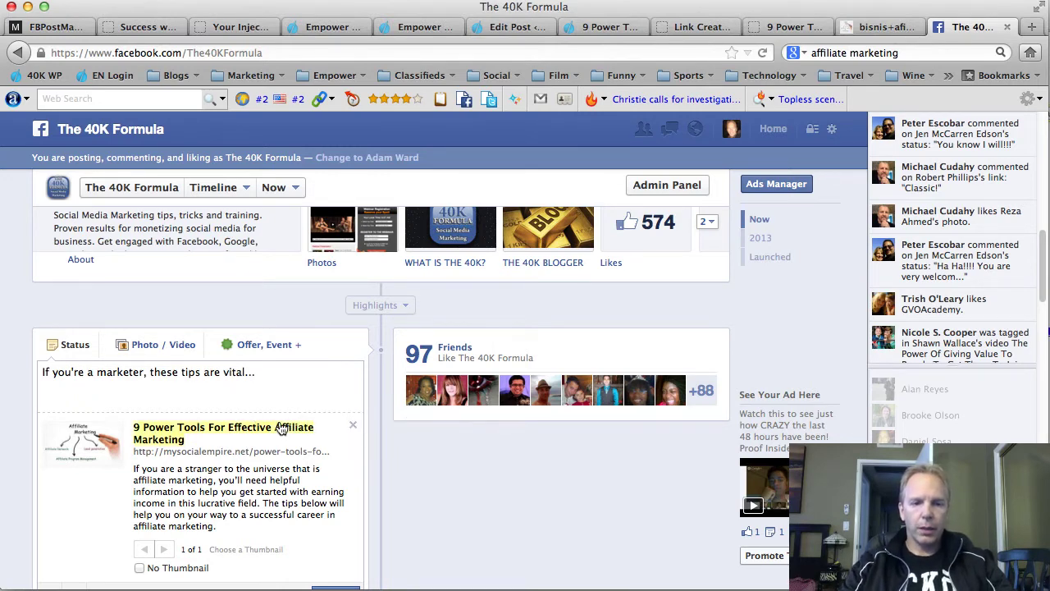
scroll(423, 467, "down", 2)
left_click(336, 514)
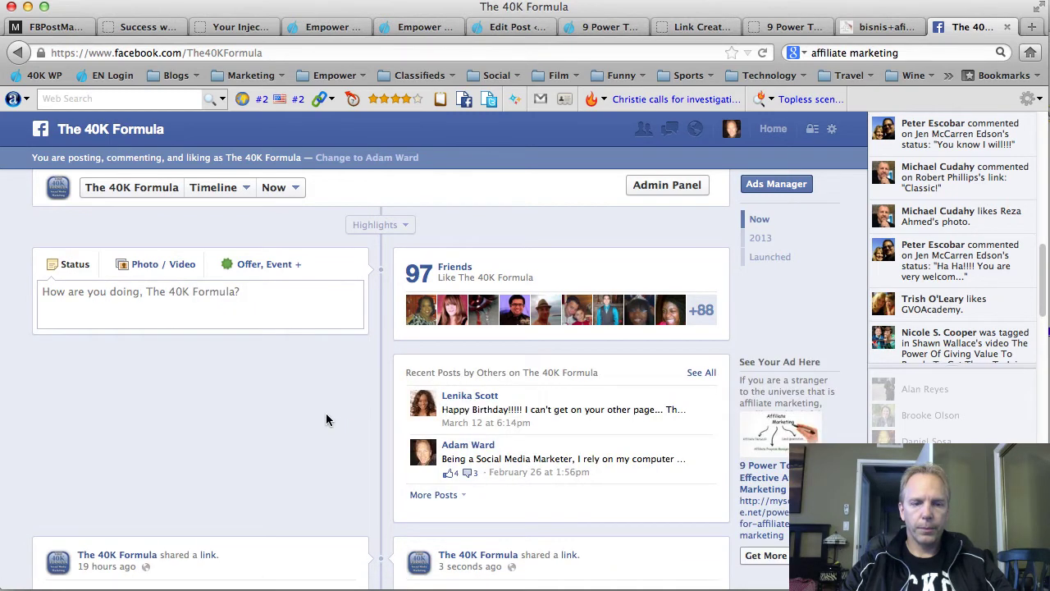
Scroll the timeline down to the newly published 9 Power Tools link post.
scroll(298, 391, "down", 6)
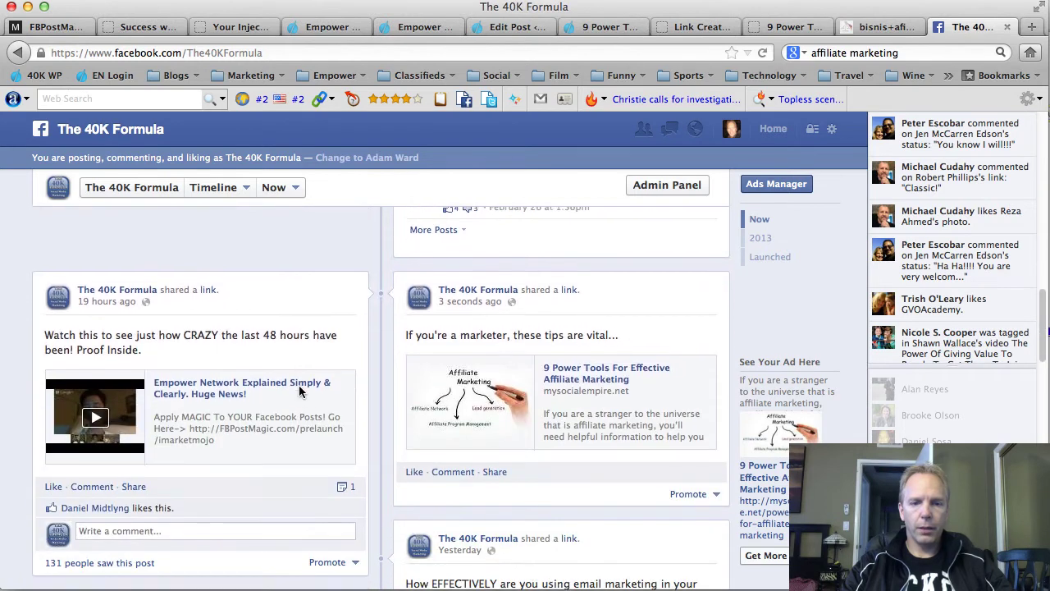
scroll(627, 412, "down", 1)
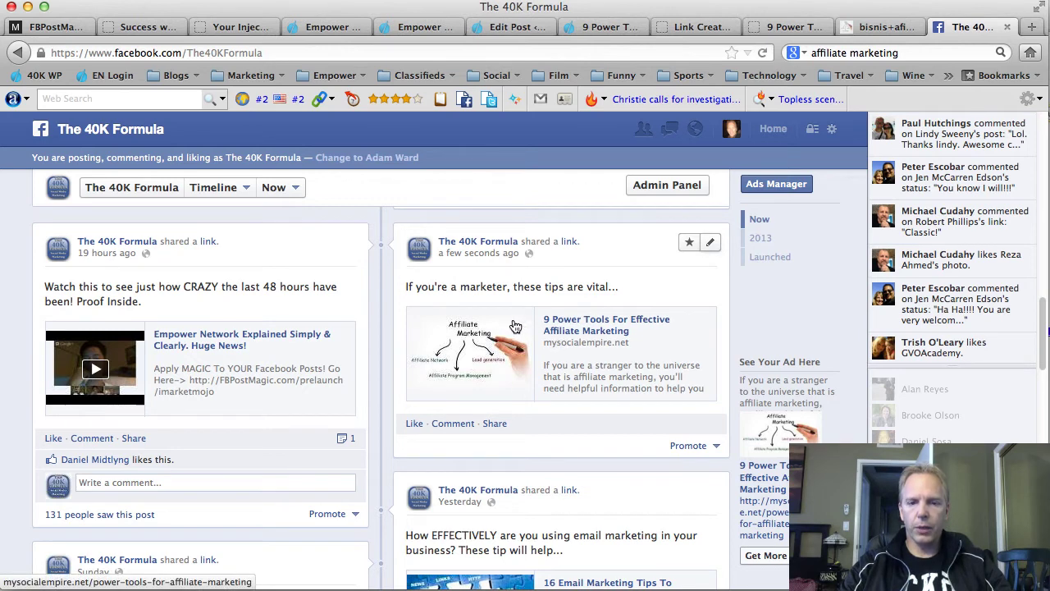
Share the new link post to a group, choosing AIG Empowering Blogs as the destination.
left_click(493, 425)
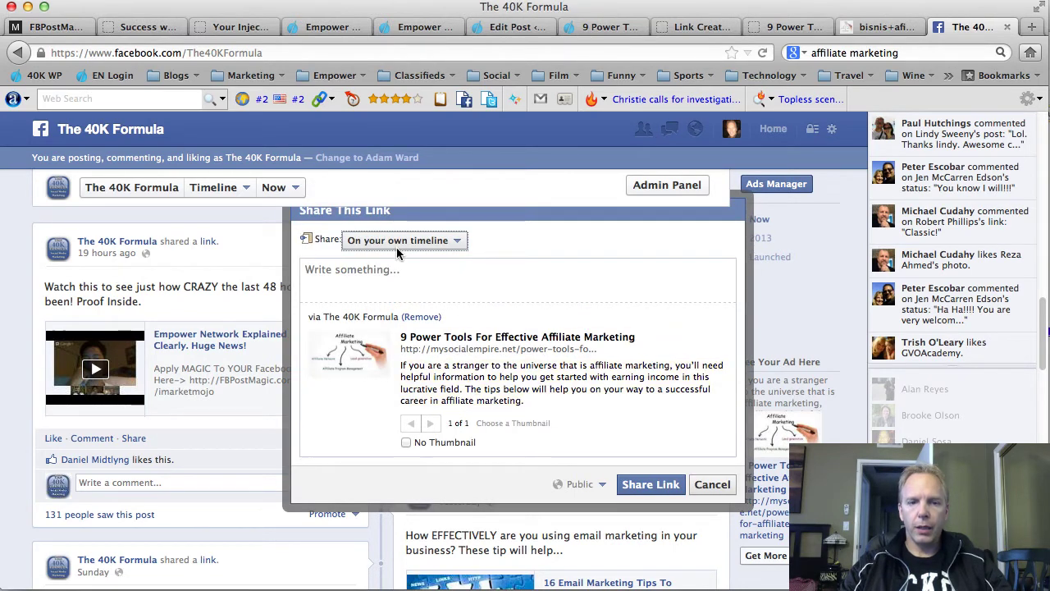
left_click(456, 240)
left_click(714, 484)
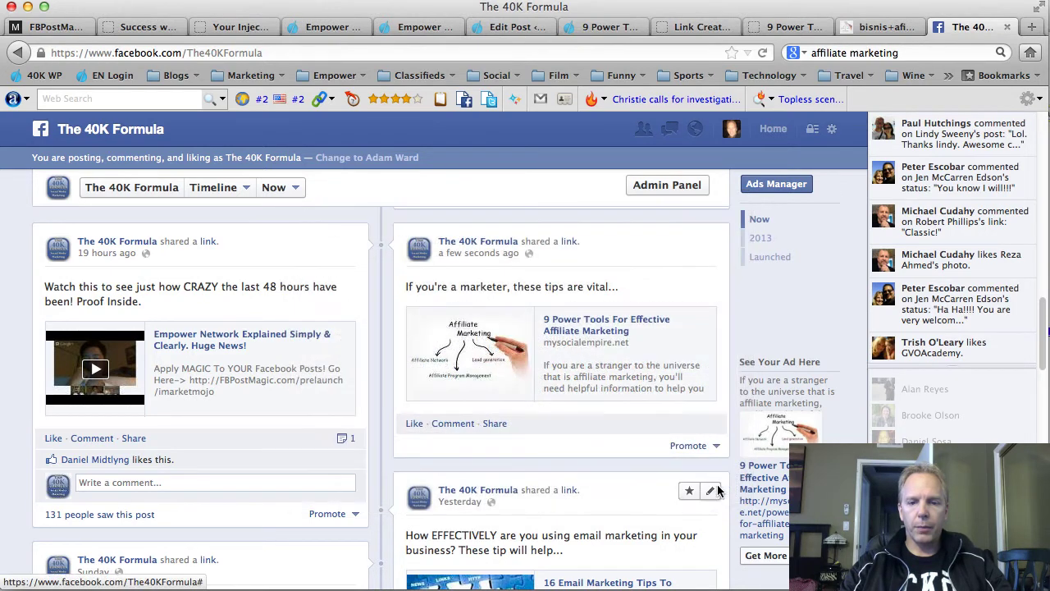
left_click(492, 423)
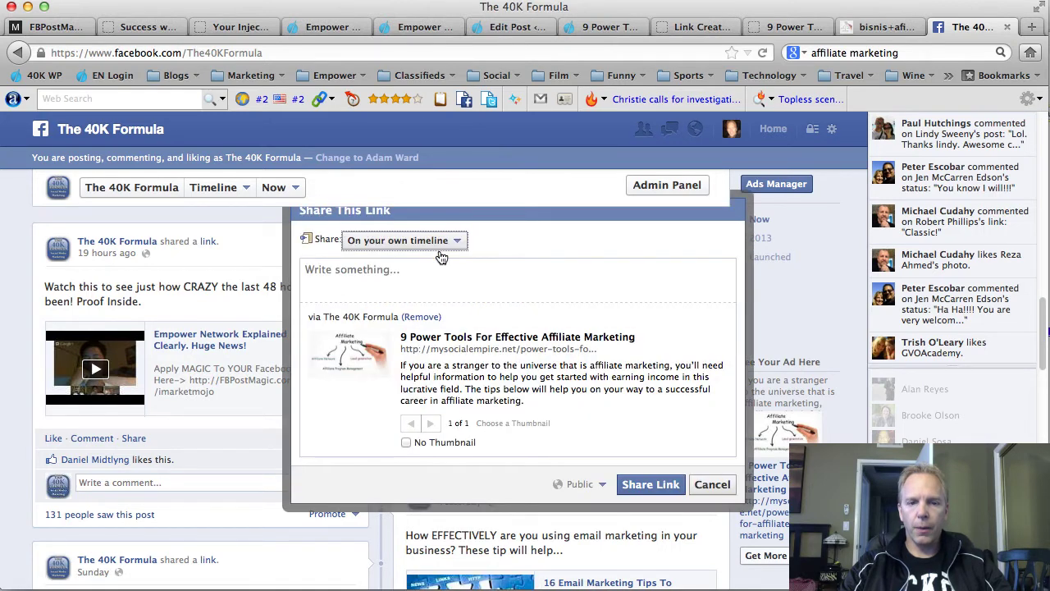
left_click(456, 242)
left_click(416, 292)
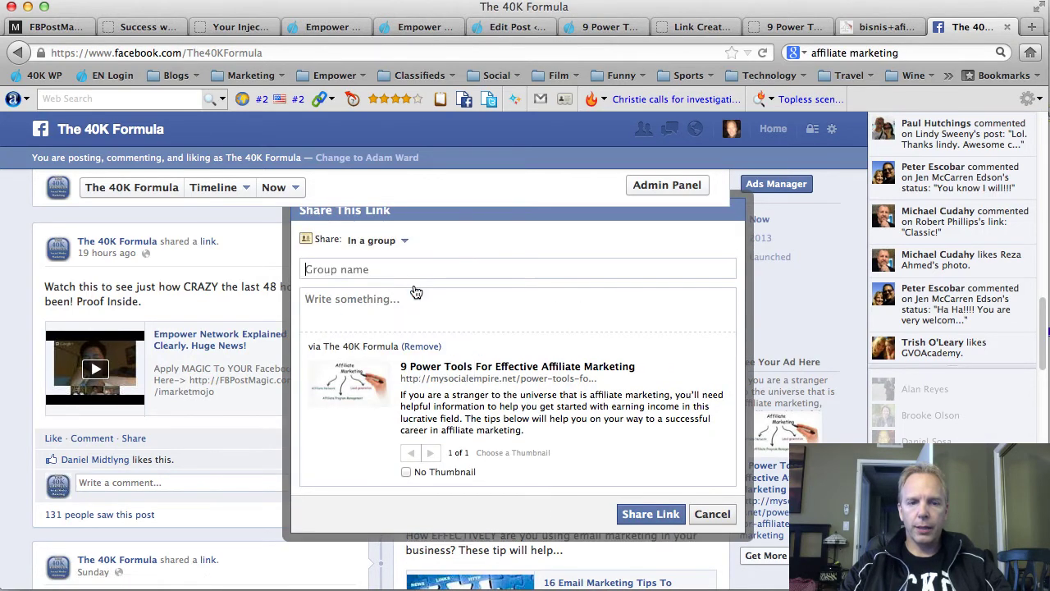
type("nicol")
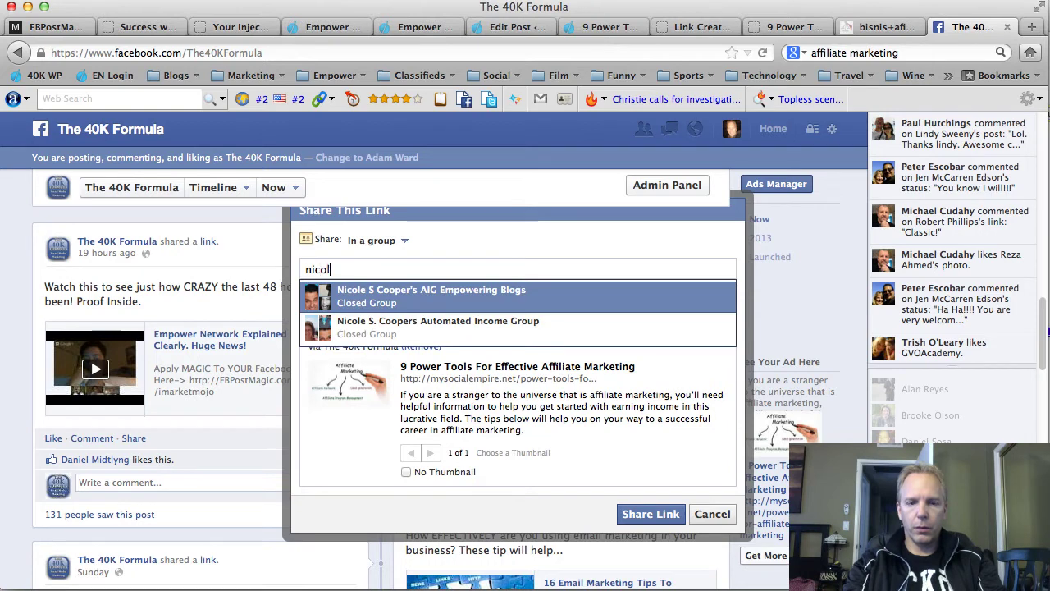
left_click(401, 297)
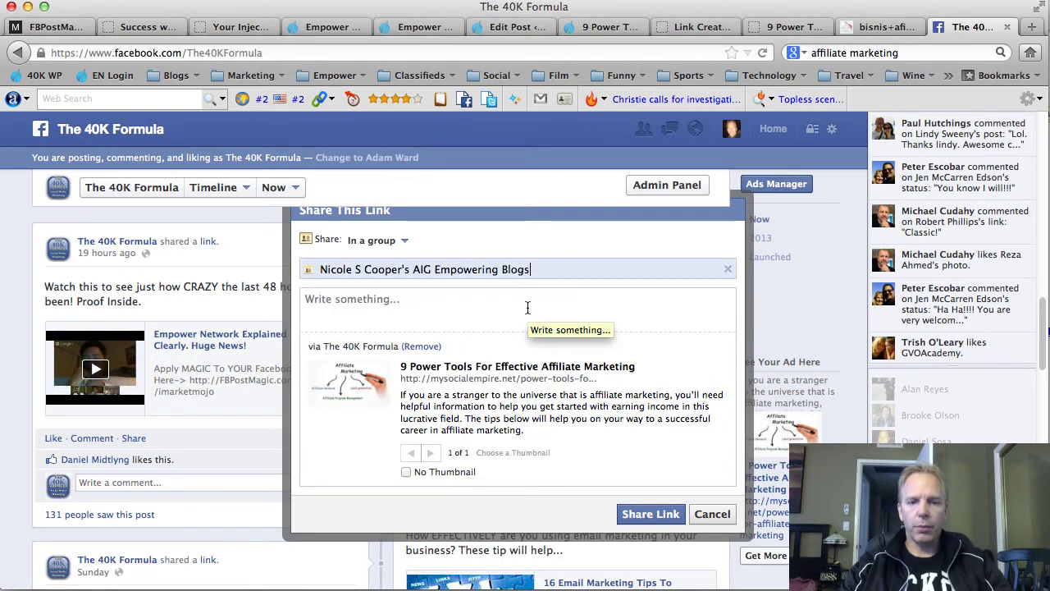
left_click(427, 303)
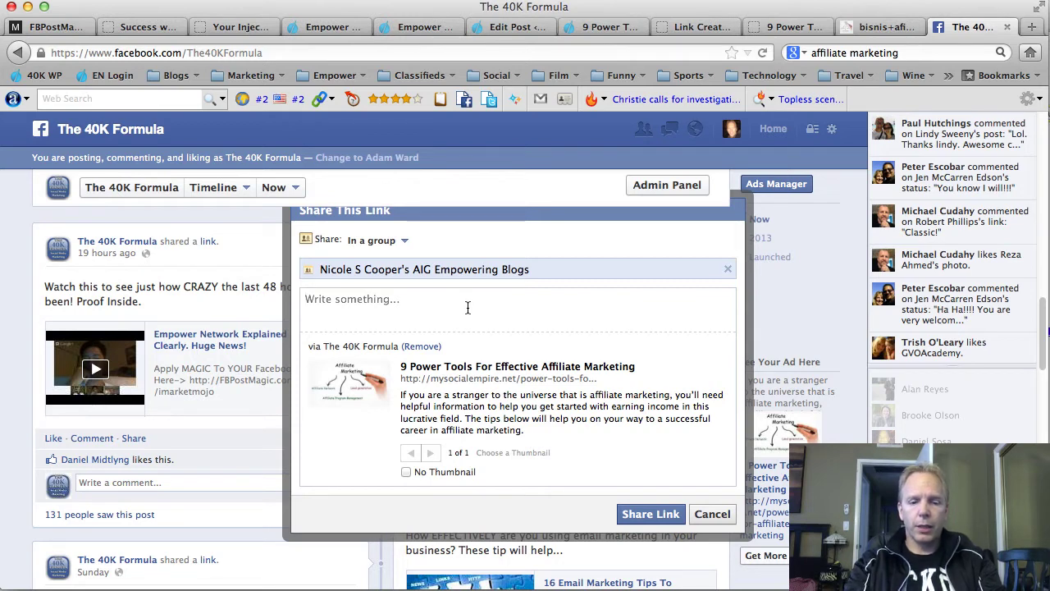
Caption the share 'Awesome article about affiliate marketing. Enjoy.', post it, and return to the blog tab.
type("Aweso")
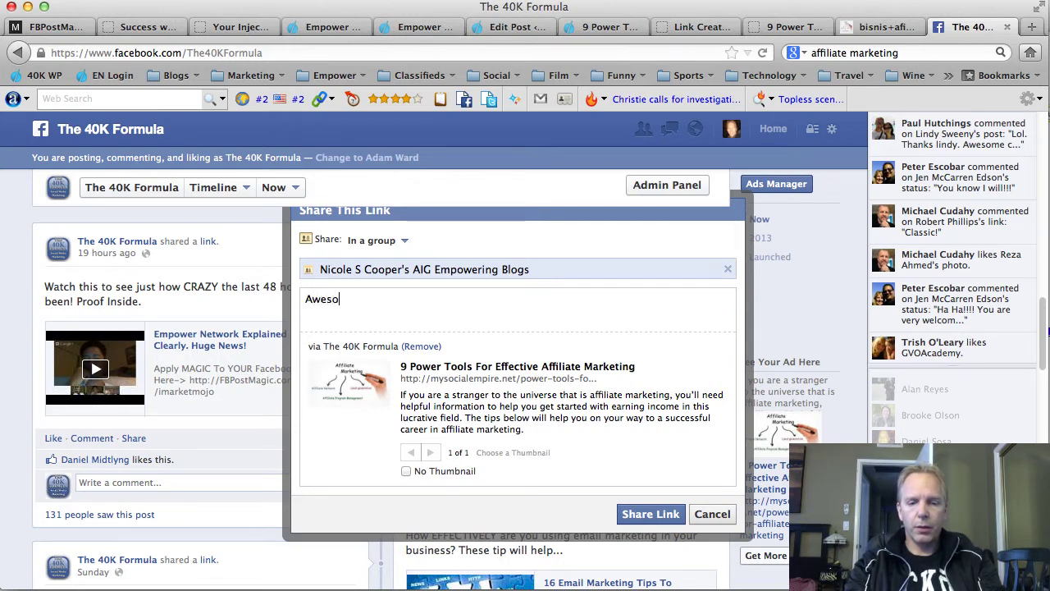
key("BackSpace")
type("ome arti")
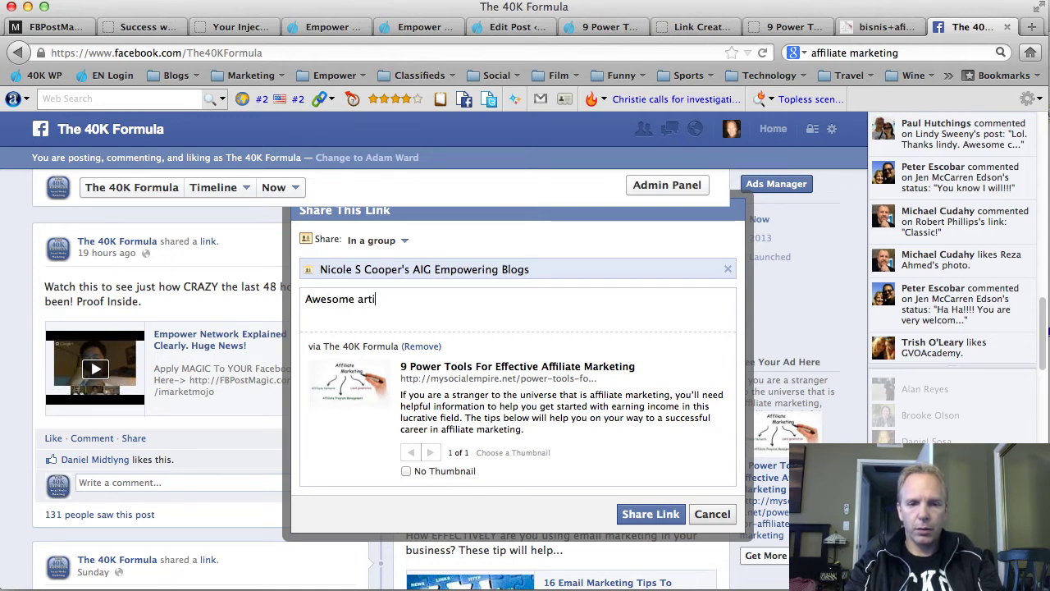
type("clwe")
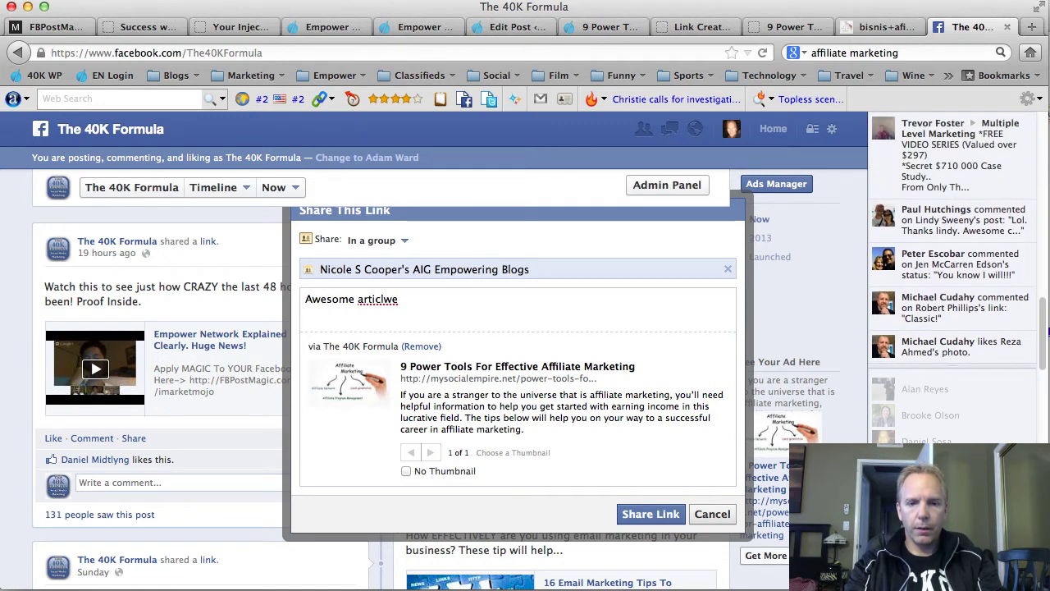
key("BackSpace")
key("BackSpace")
key("BackSpace")
type("e abou")
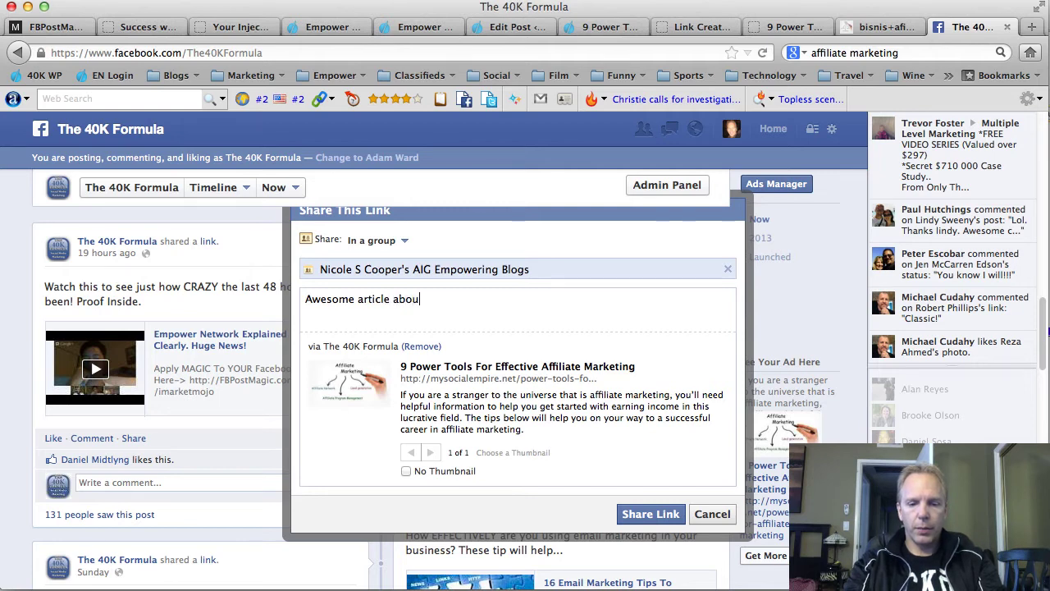
type("t affilia")
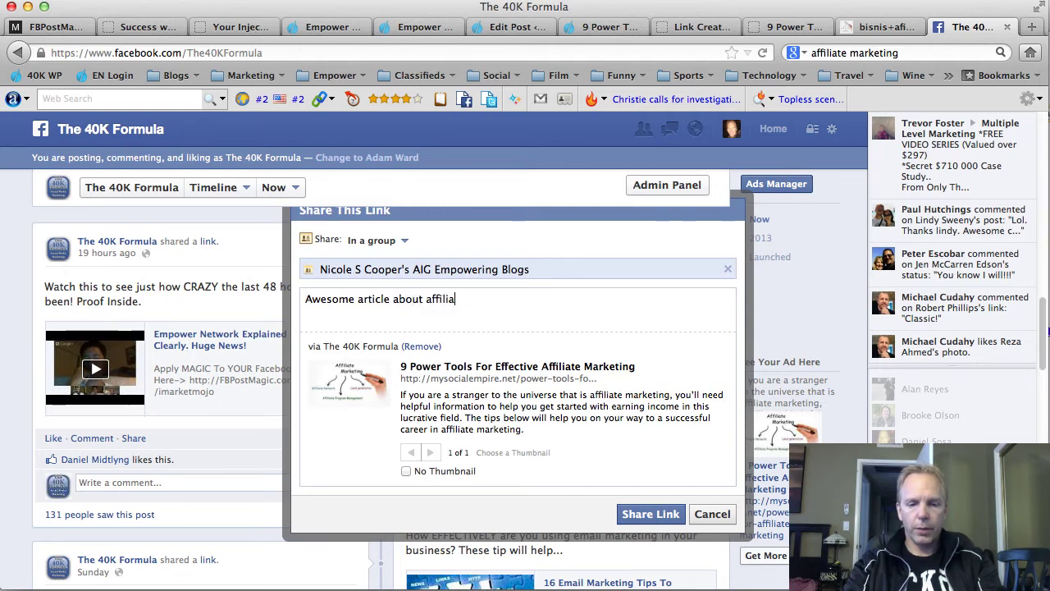
type("te marke")
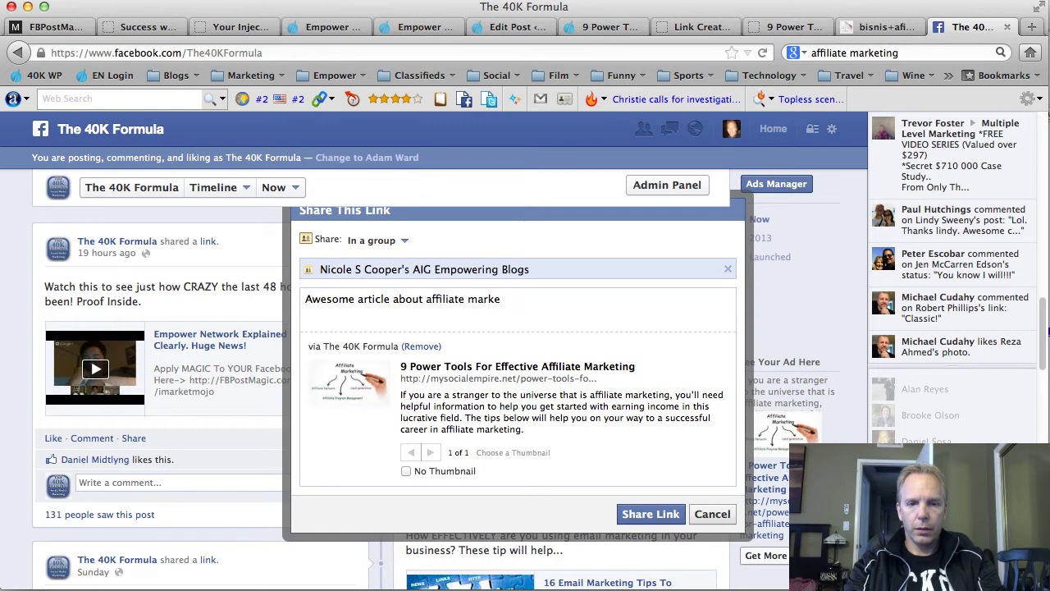
type("ting")
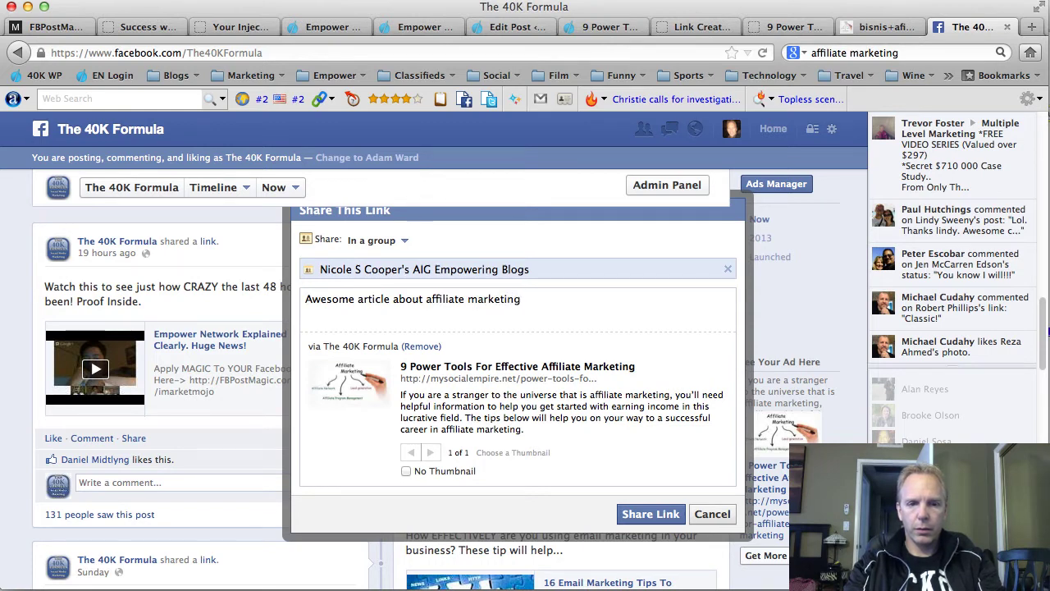
type(". Enjo")
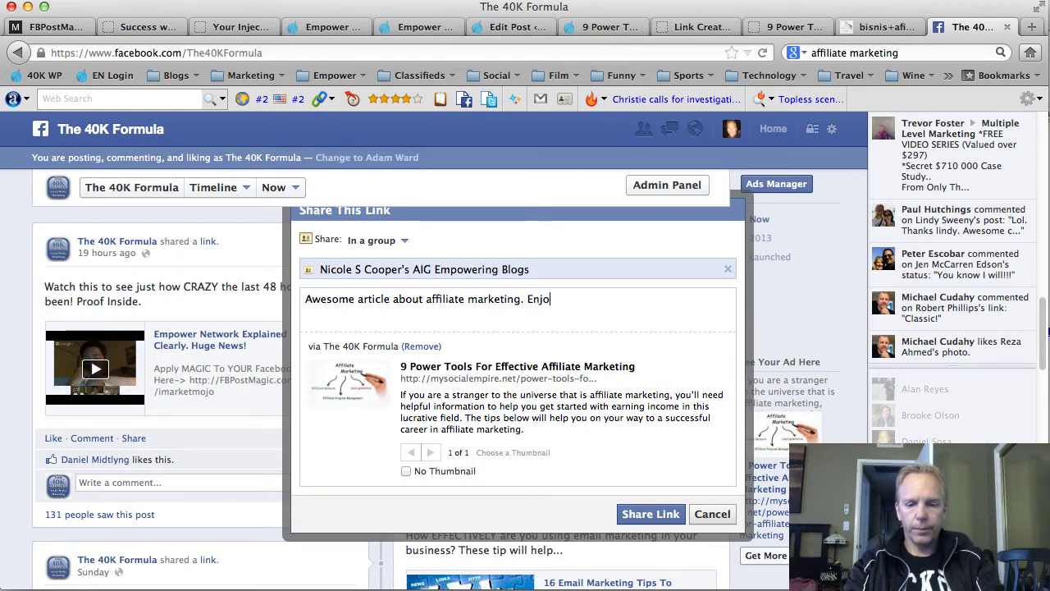
type("y.")
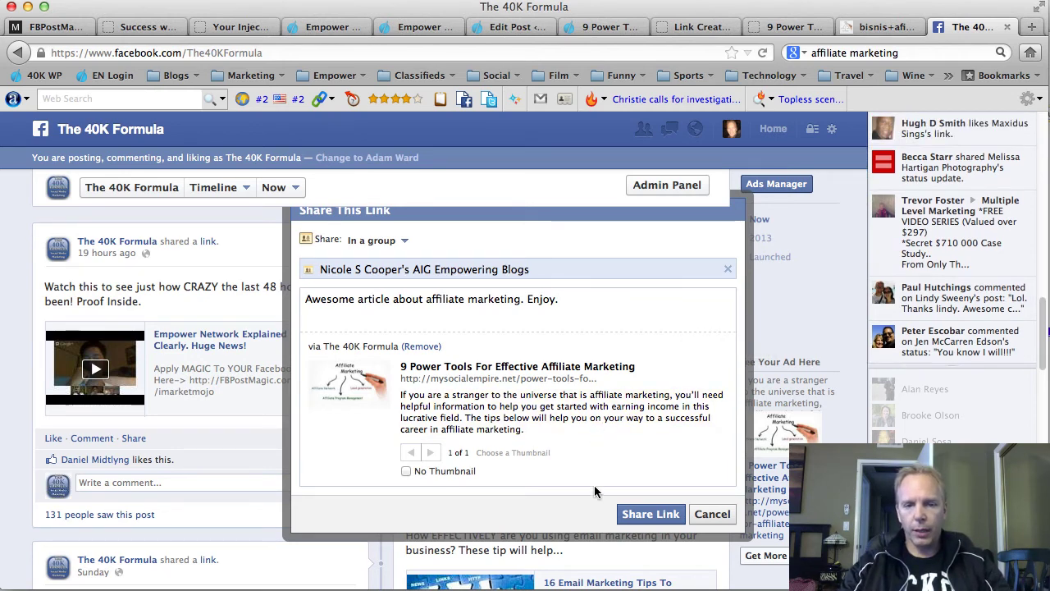
left_click(652, 515)
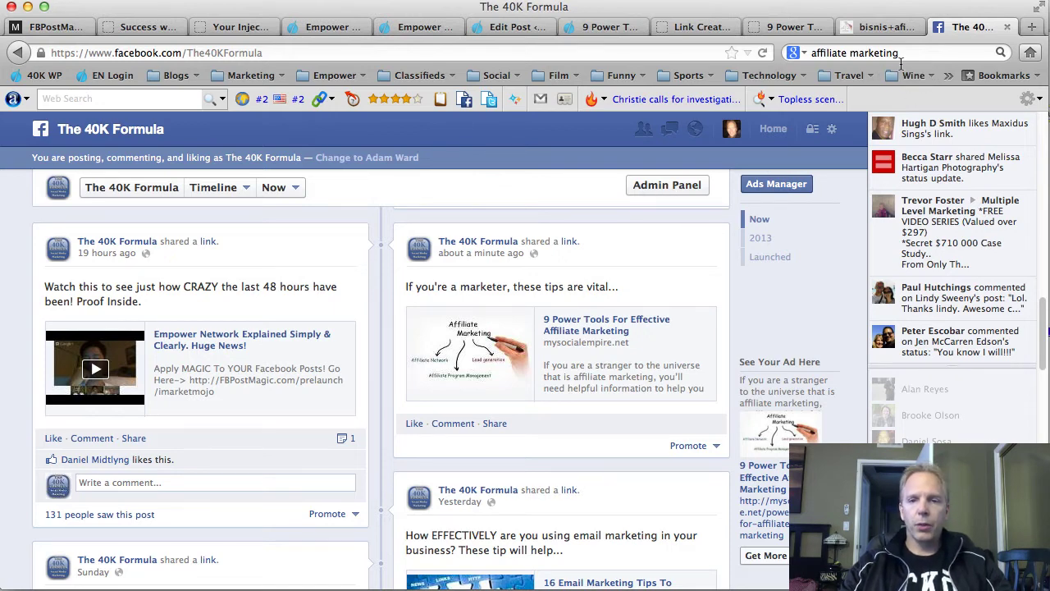
left_click(797, 28)
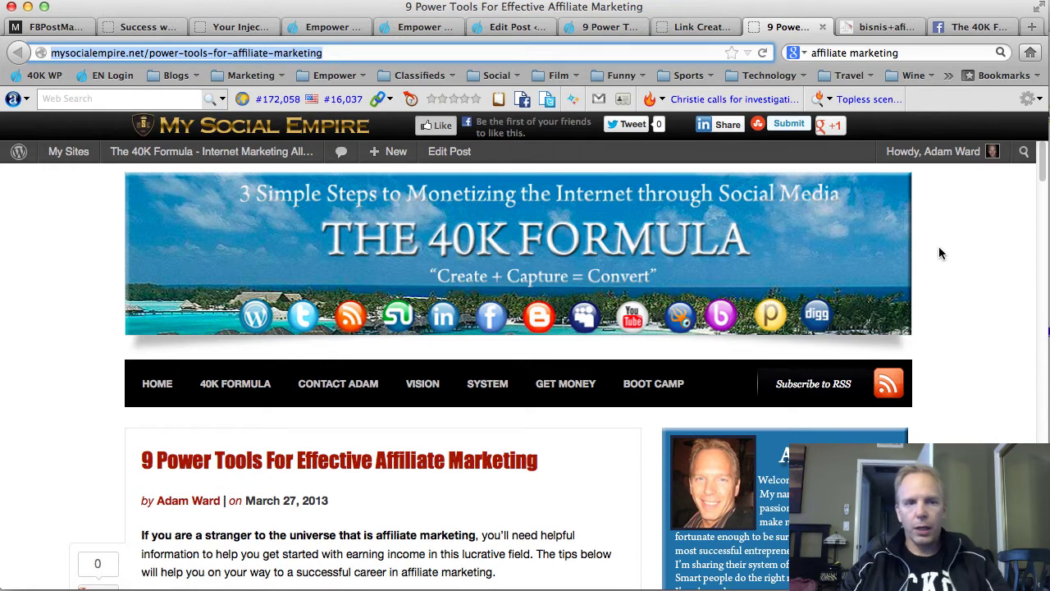
left_click(157, 53)
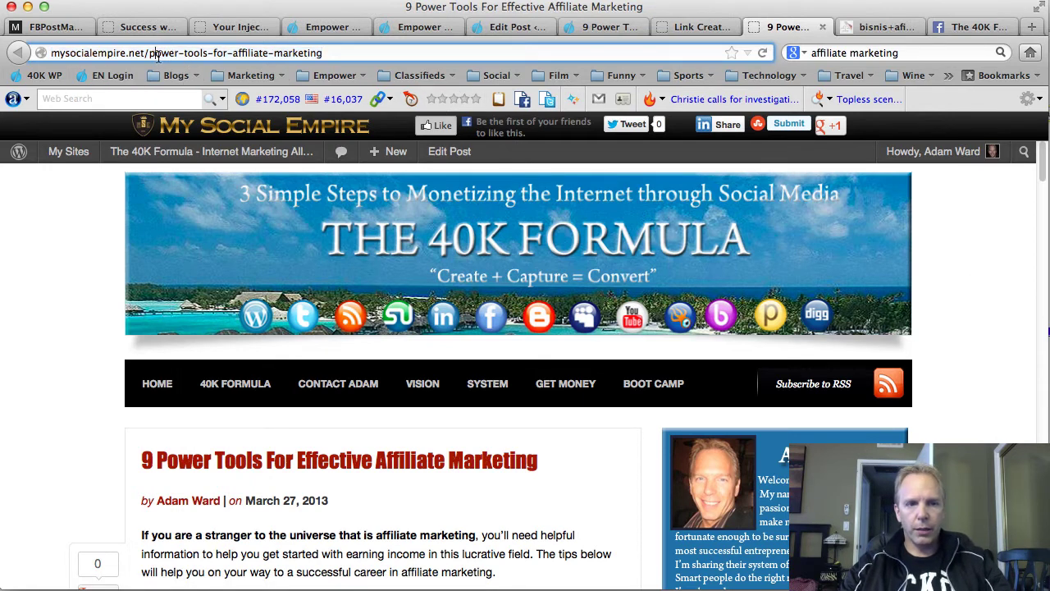
left_click_drag(150, 54, 341, 64)
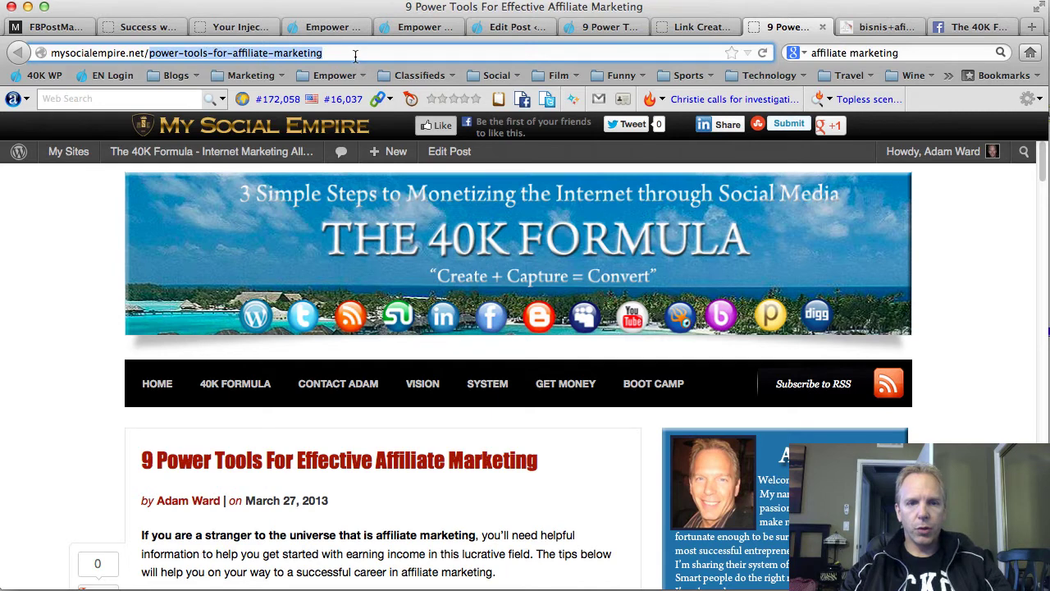
left_click(355, 54)
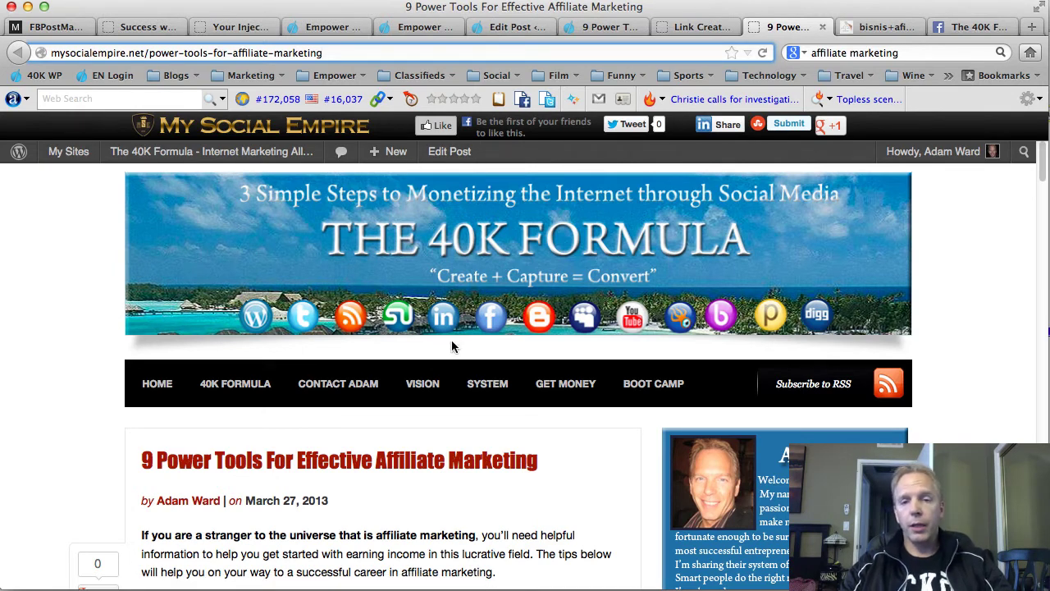
mouse_move(835, 131)
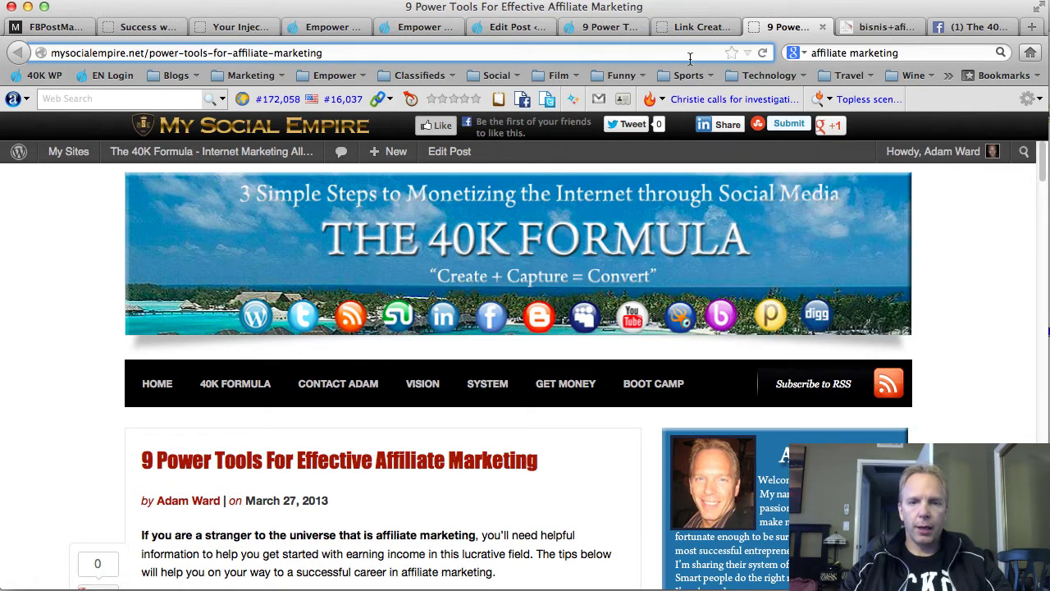
On the Facebook tab, select the newest post's caption 'If you're a marketer, these tips are vital...'.
left_click(968, 27)
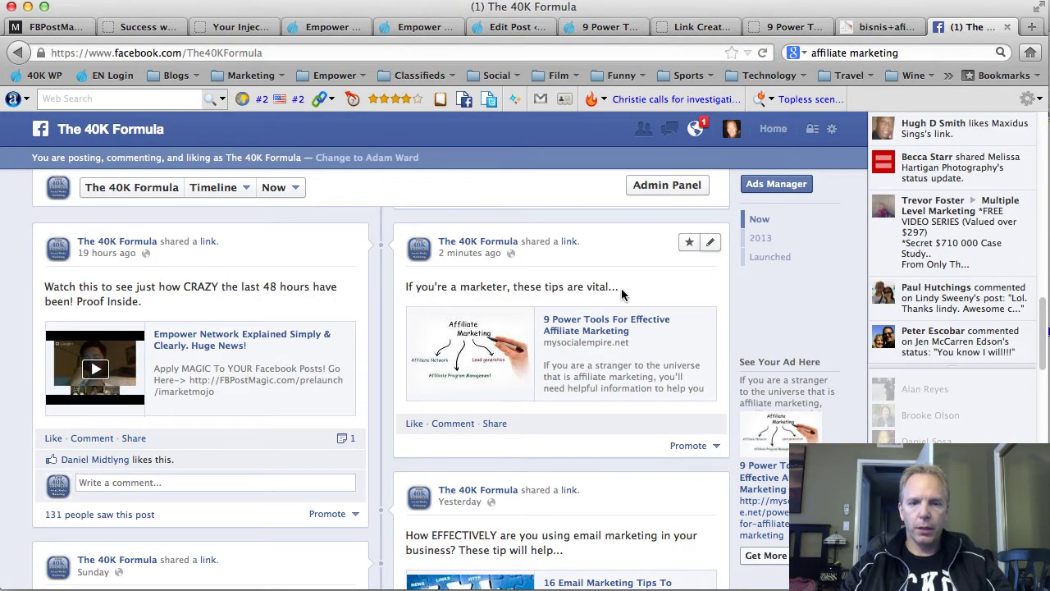
left_click_drag(621, 288, 402, 286)
key("super+c")
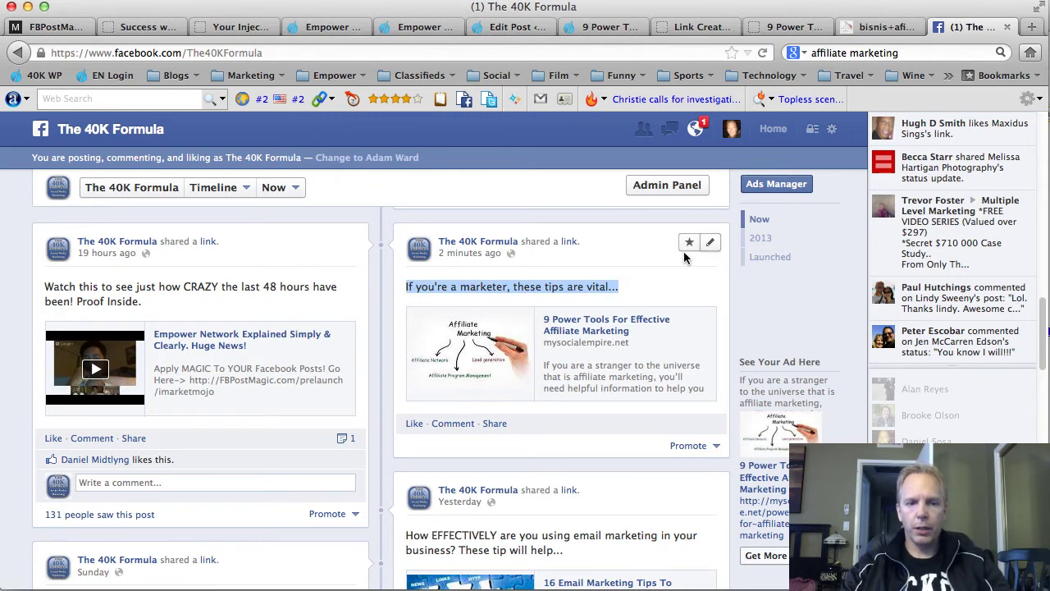
scroll(560, 393, "down", 3)
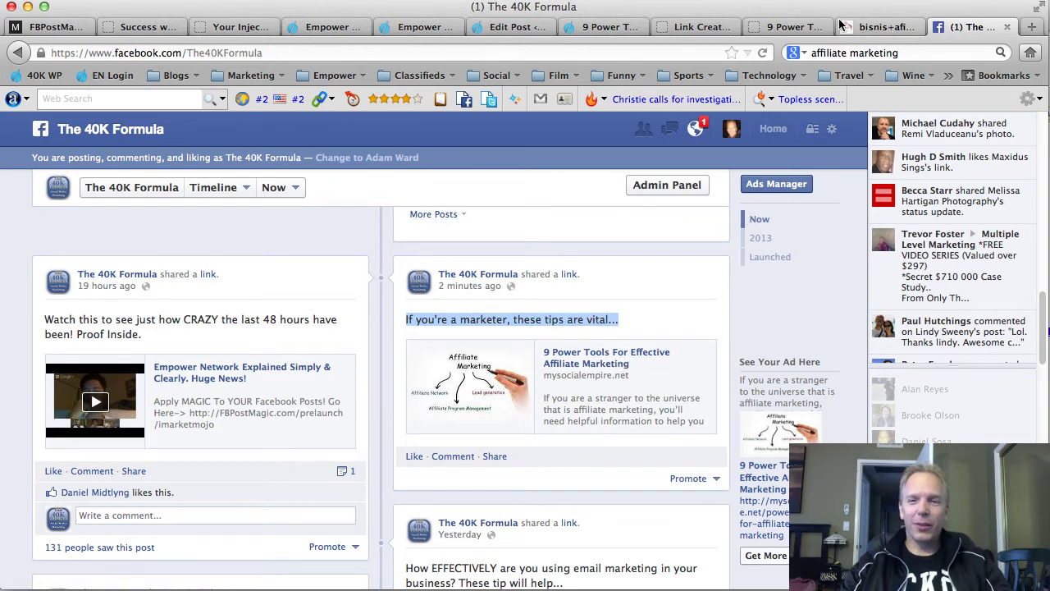
+1 the 9 Power Tools article and share it on Google+ with the pasted marketer caption.
left_click(800, 30)
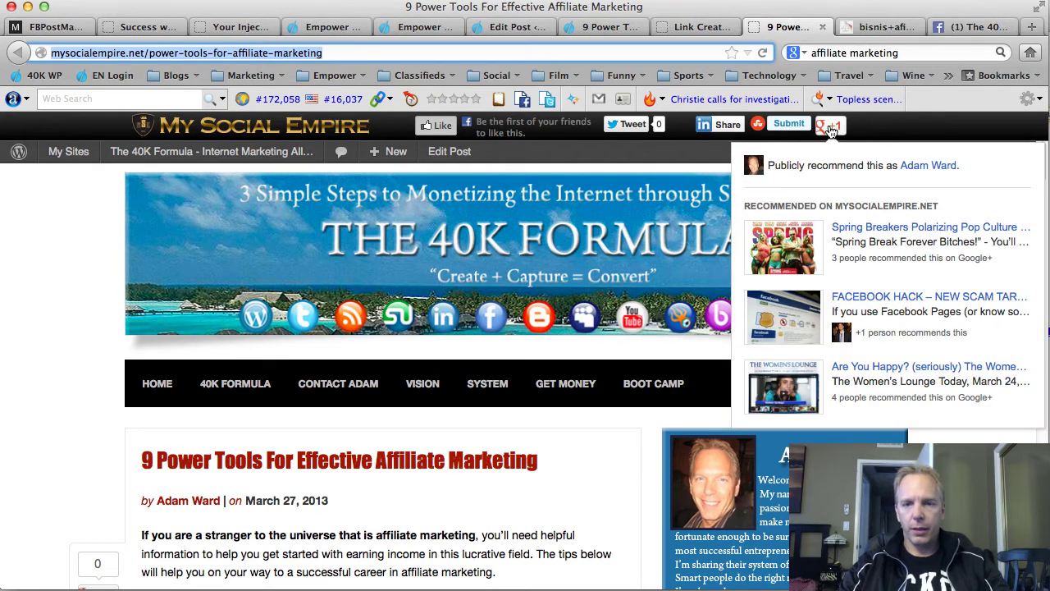
left_click(830, 127)
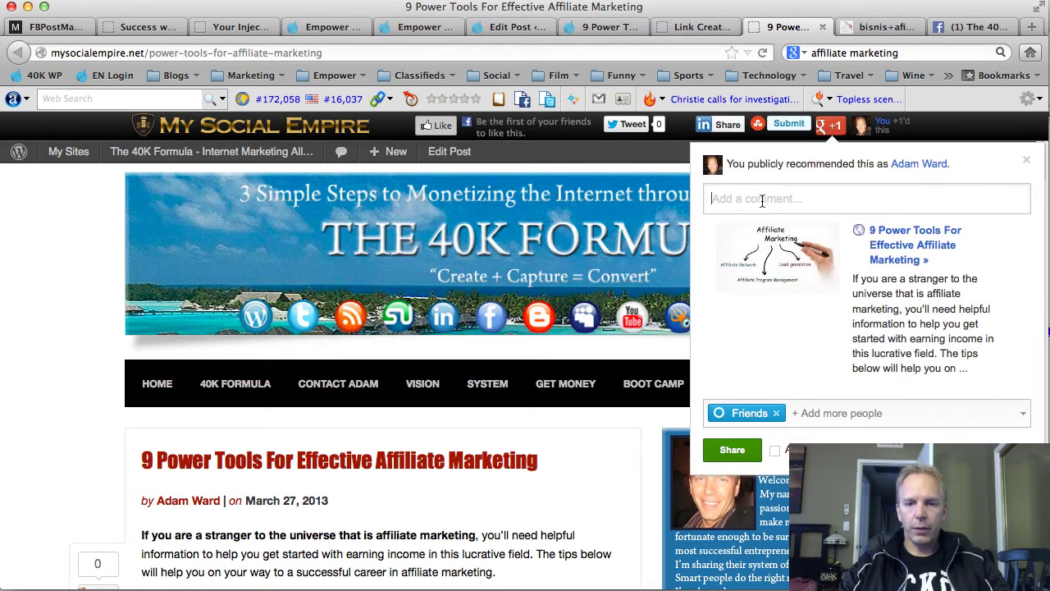
key("super+v")
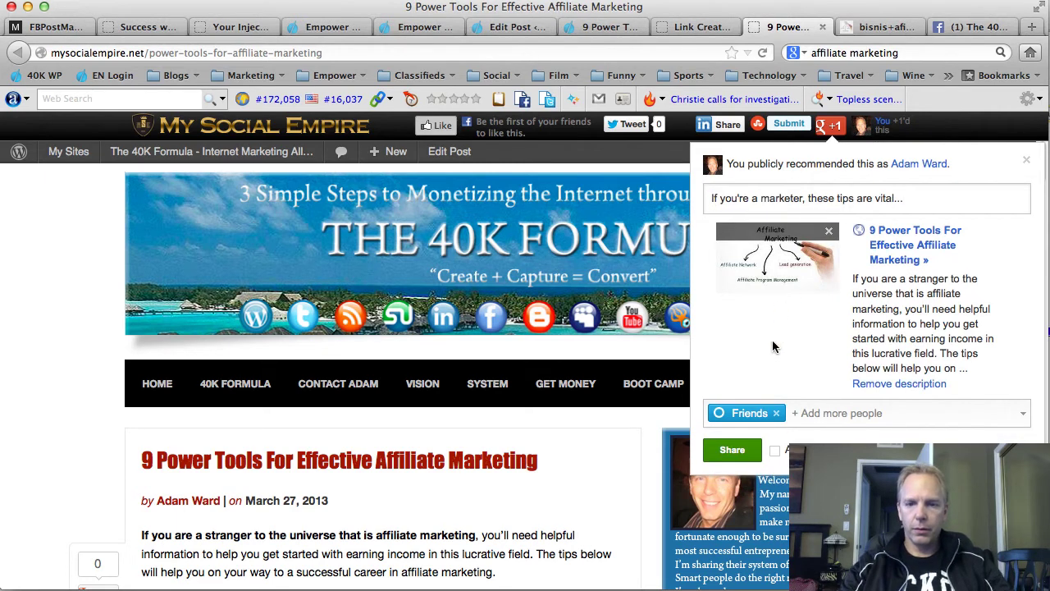
left_click(732, 450)
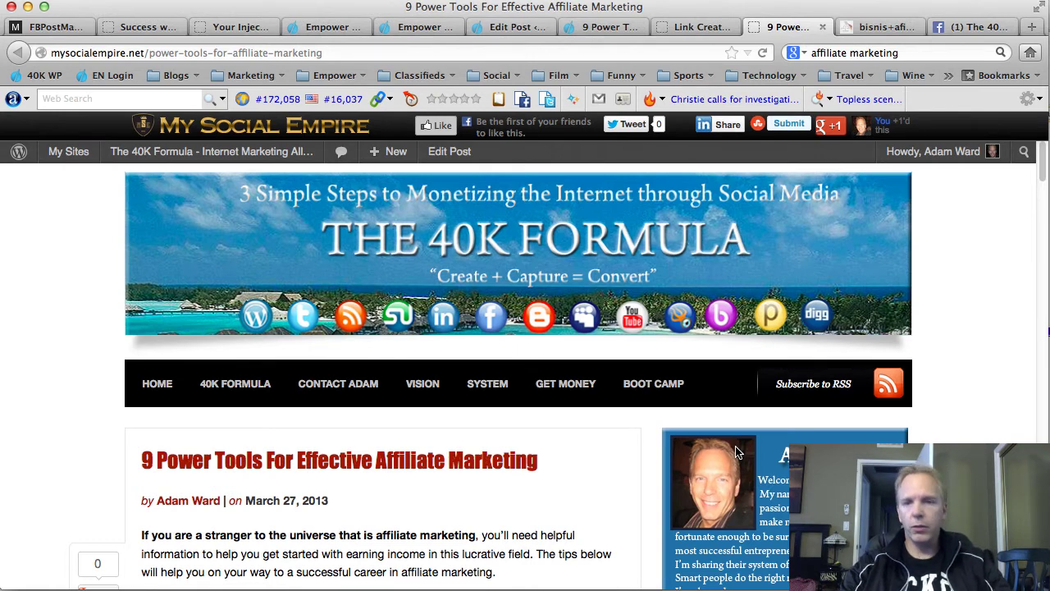
Start a StumbleUpon submission of the article, marked safe for work with topic Internet.
left_click(789, 125)
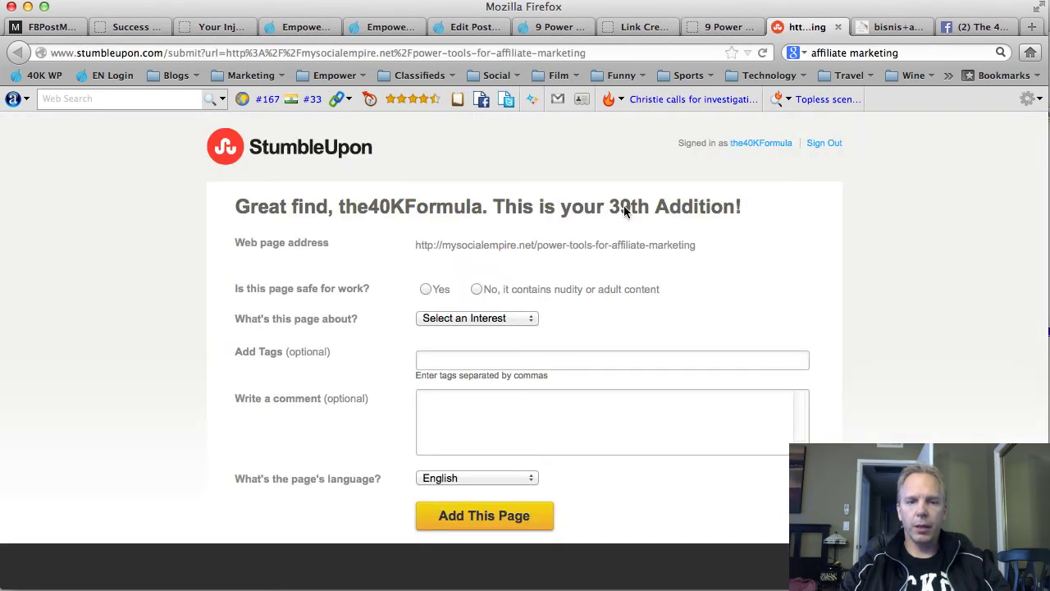
left_click(426, 290)
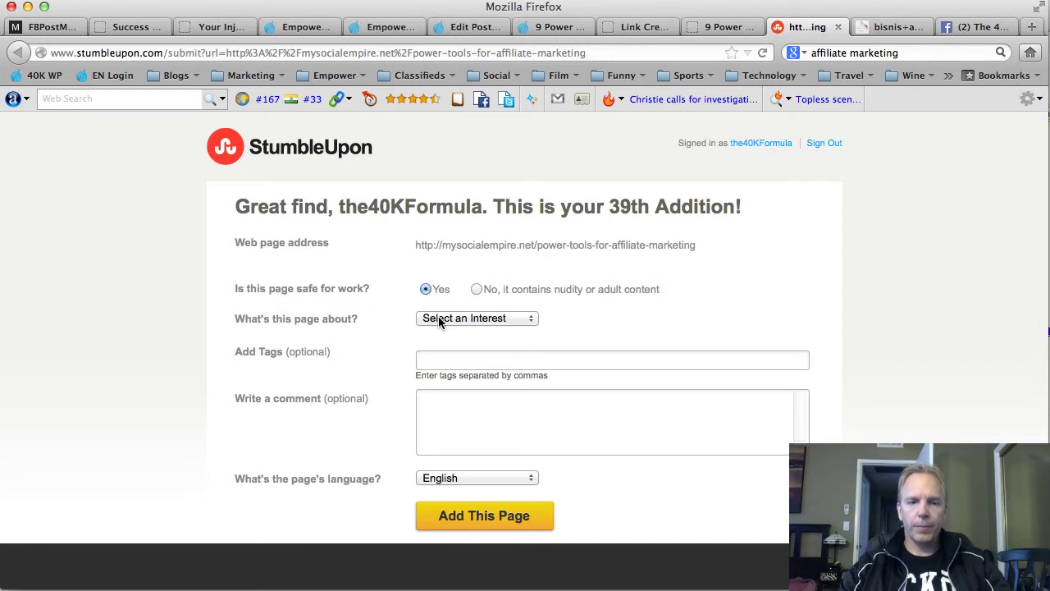
left_click(439, 319)
type("it")
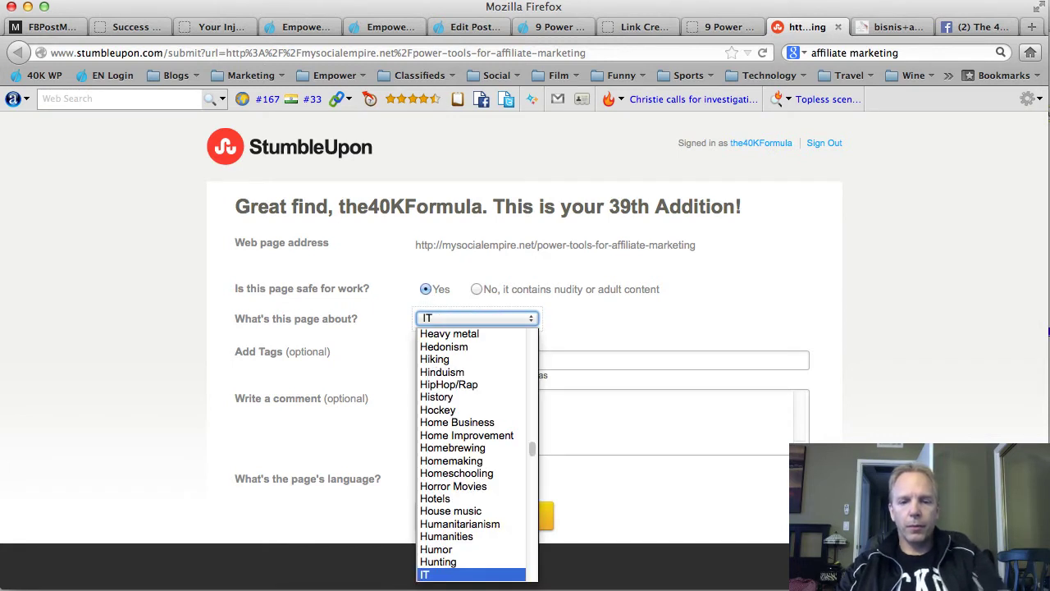
scroll(459, 406, "down", 3)
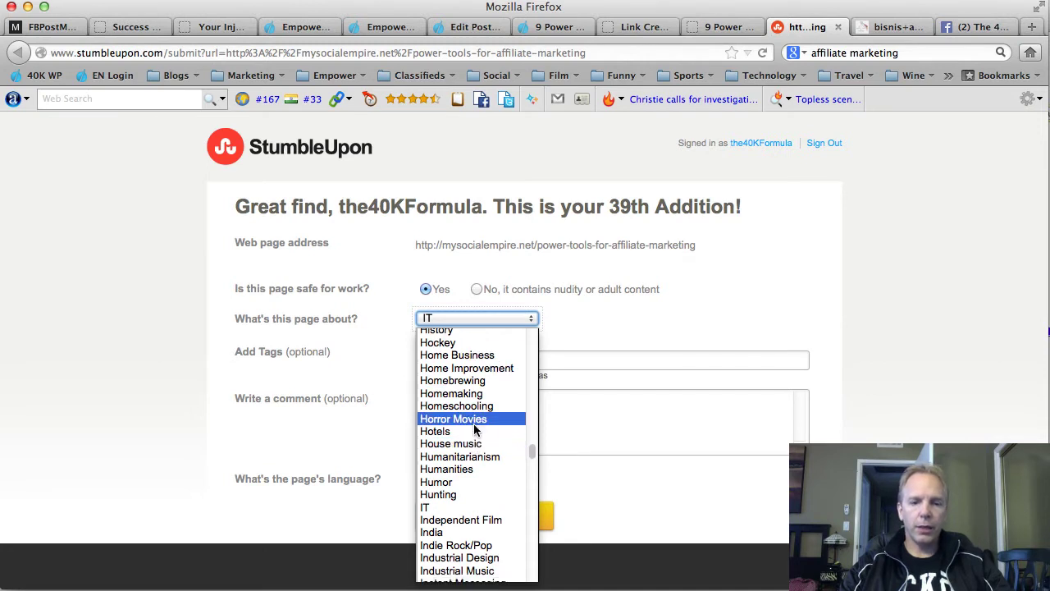
scroll(473, 432, "down", 5)
scroll(461, 449, "down", 3)
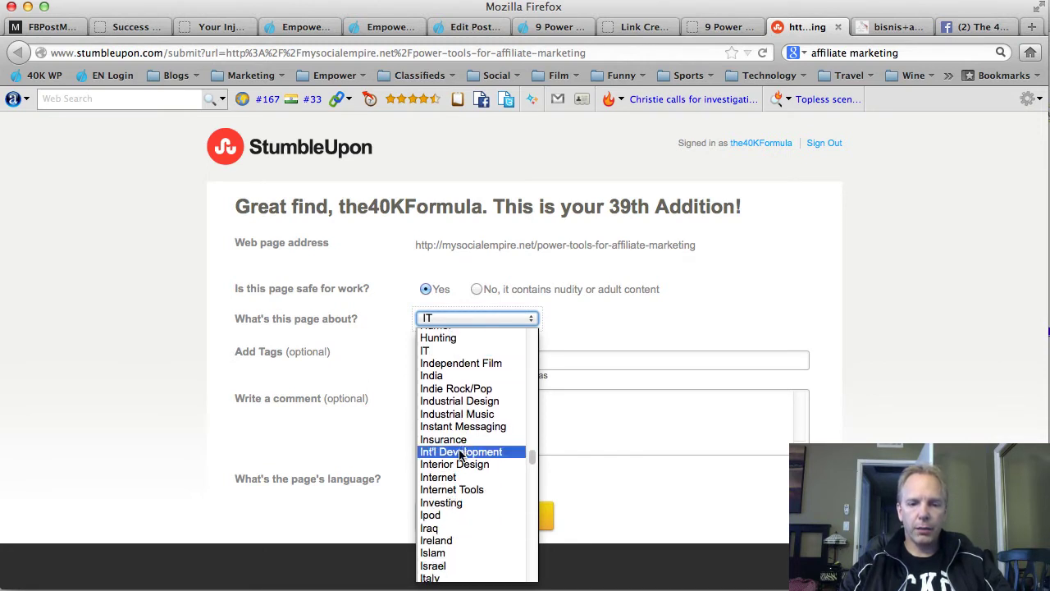
left_click(454, 473)
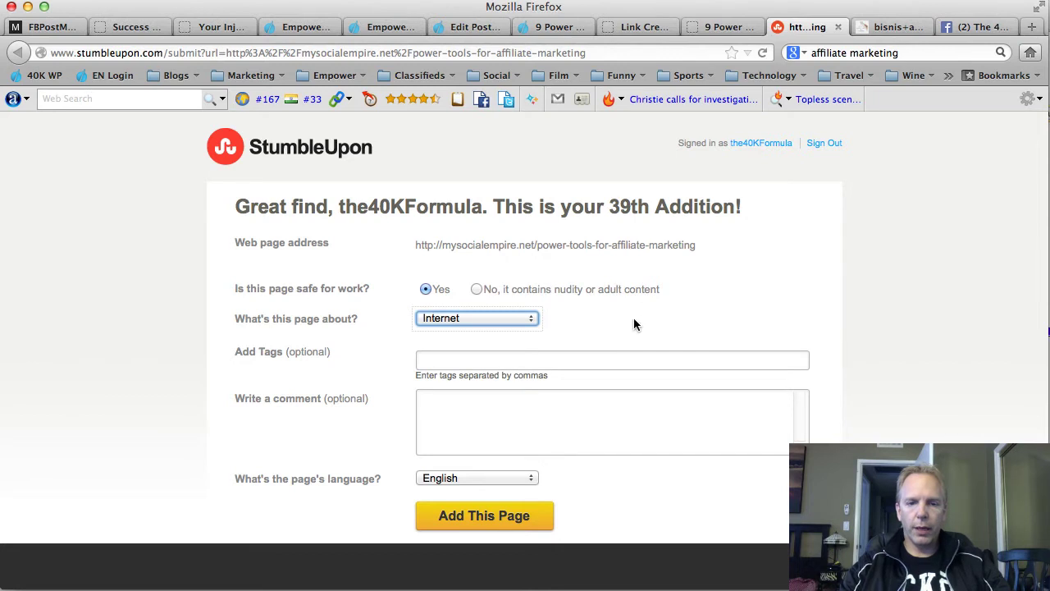
left_click(726, 324)
Paste the 'these tips are vital' comment and add the page to StumbleUpon.
left_click(471, 408)
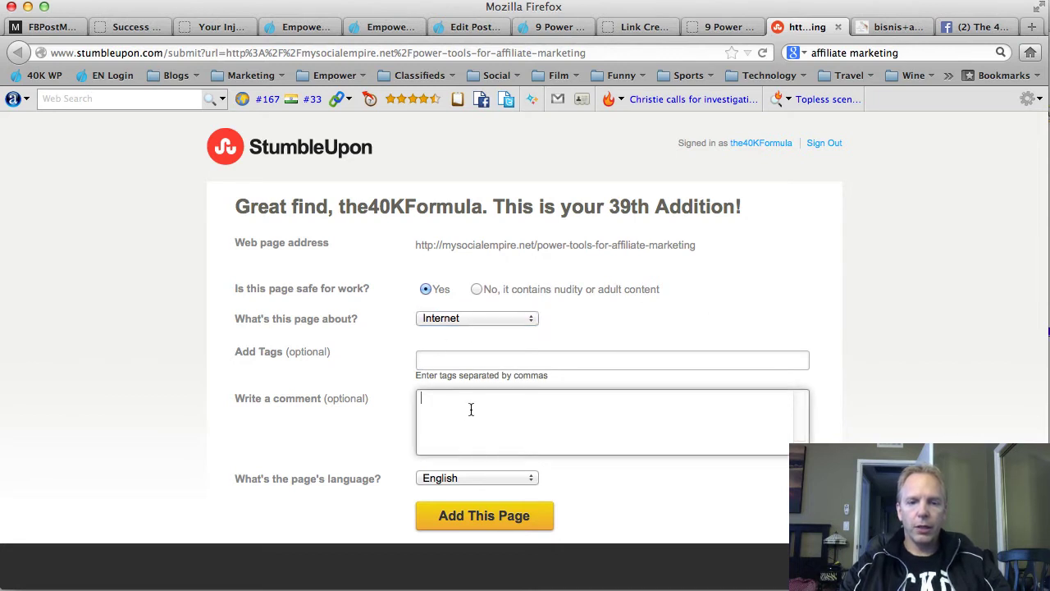
left_click(443, 362)
left_click(495, 418)
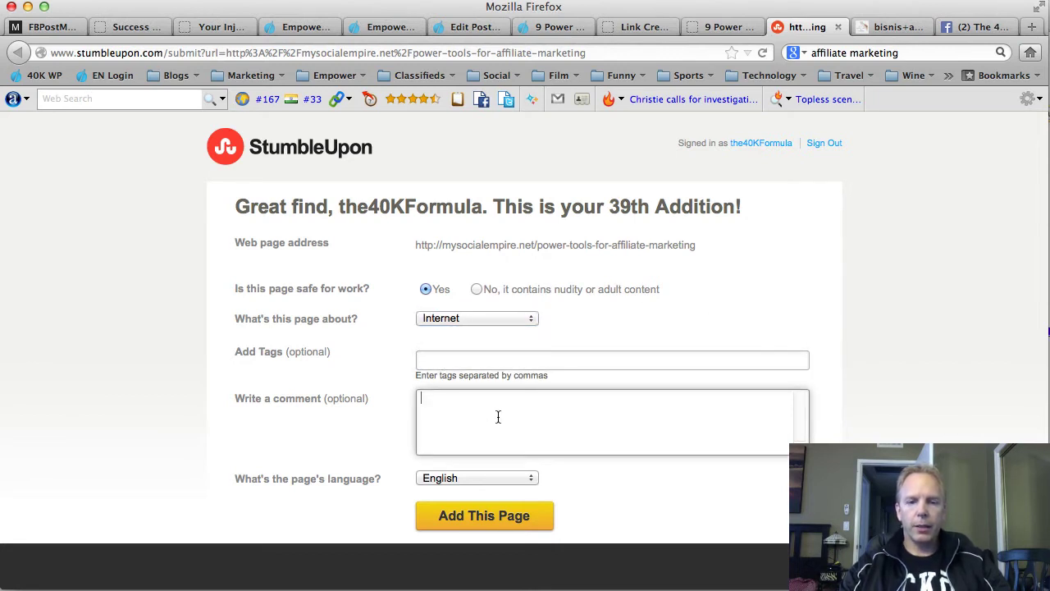
key("super+v")
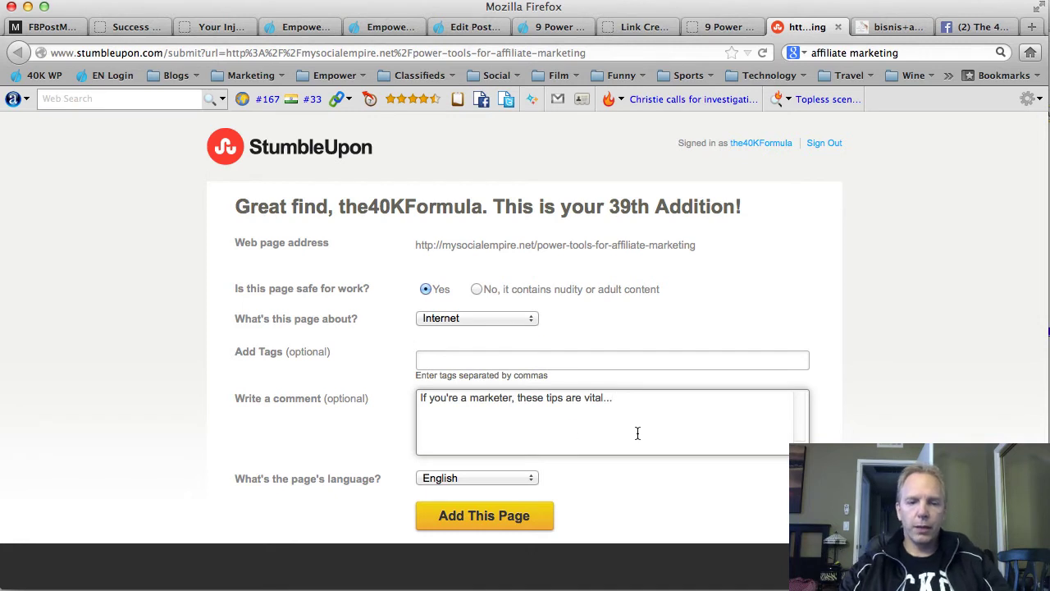
left_click(485, 525)
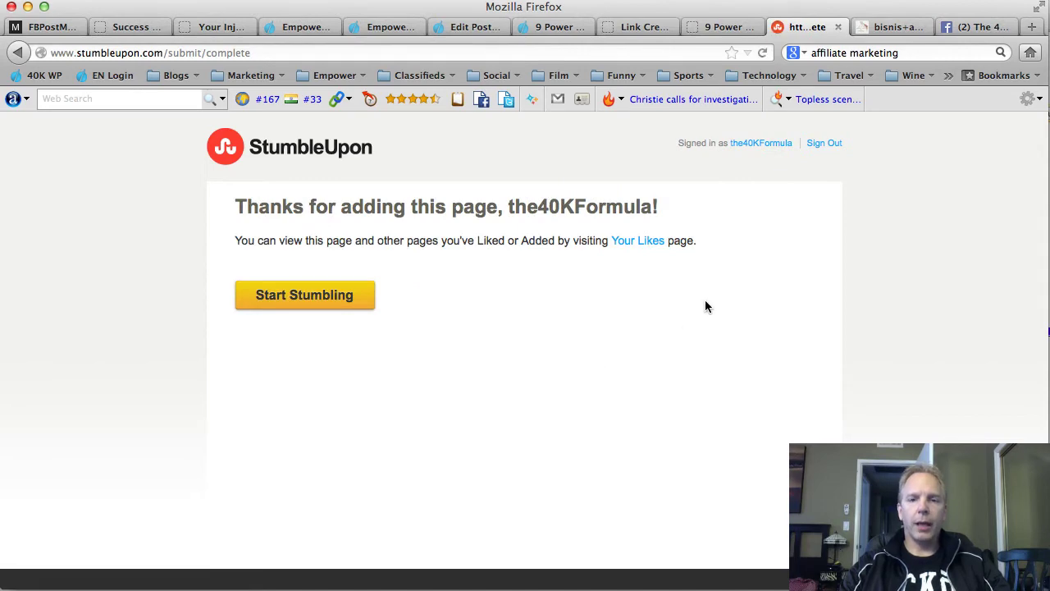
Share the article to LinkedIn updates with the pasted 'these tips are vital' comment, then close the confirmation.
left_click(838, 26)
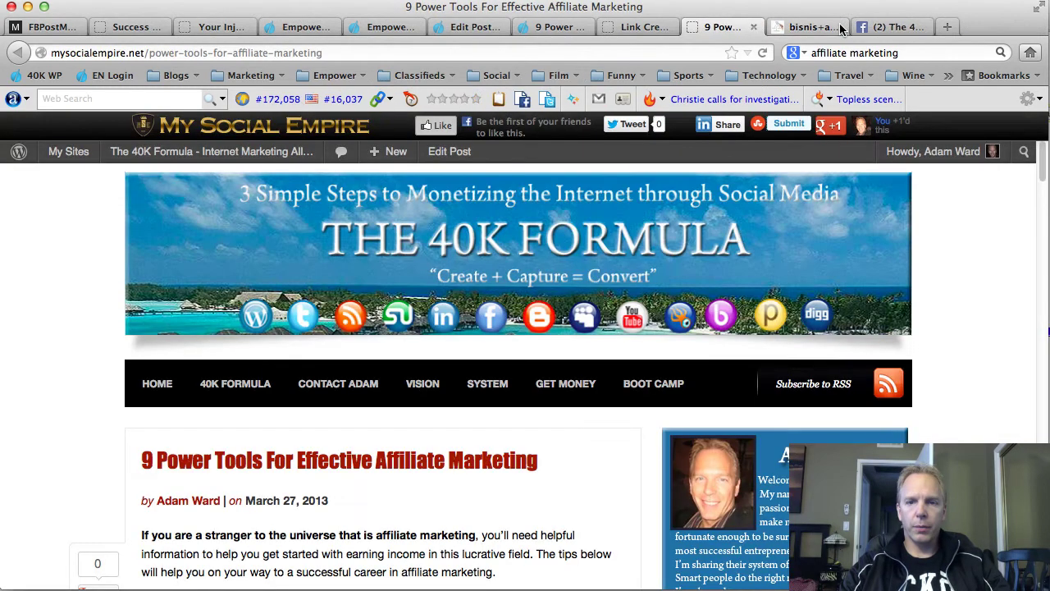
left_click(727, 128)
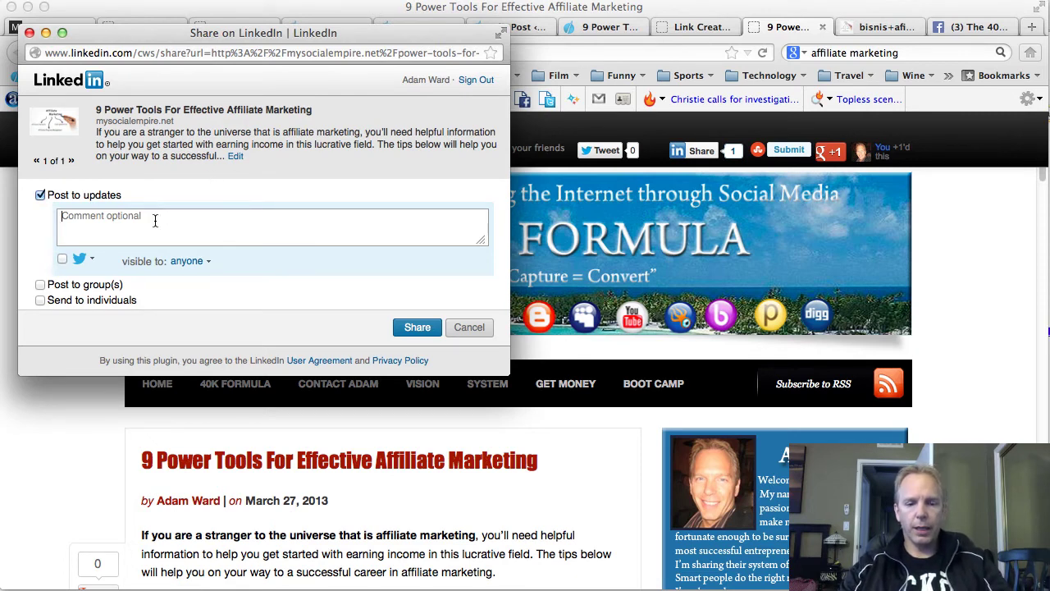
type("If you're a marketer, these tips are vital...")
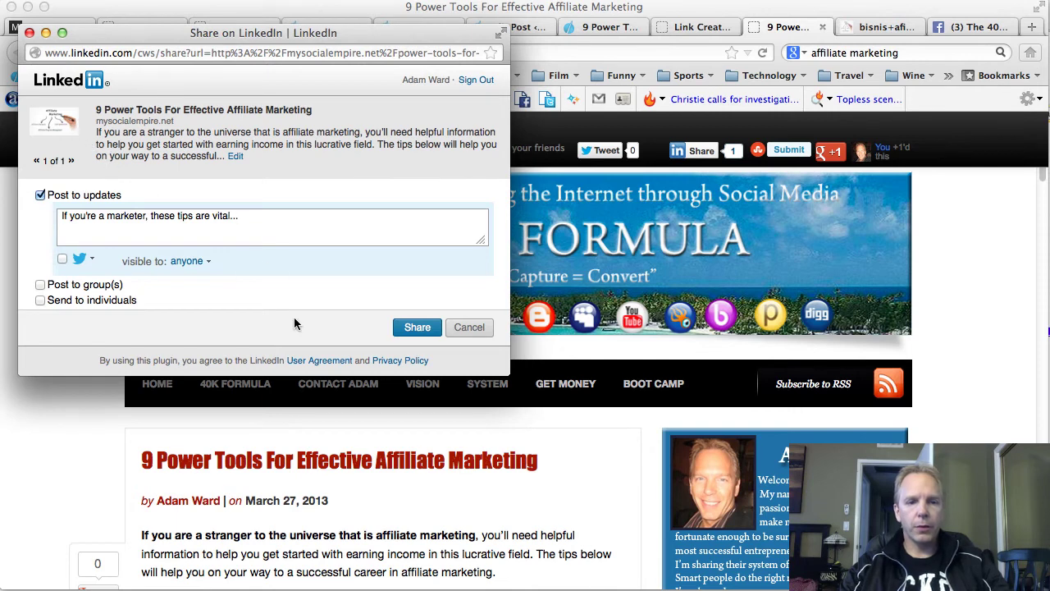
left_click(417, 326)
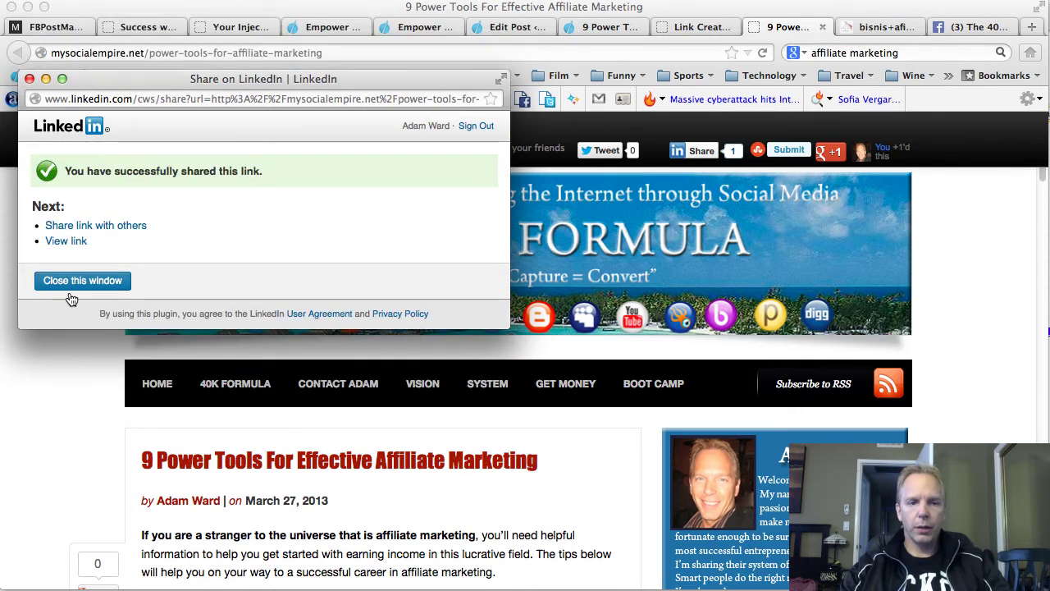
left_click(76, 280)
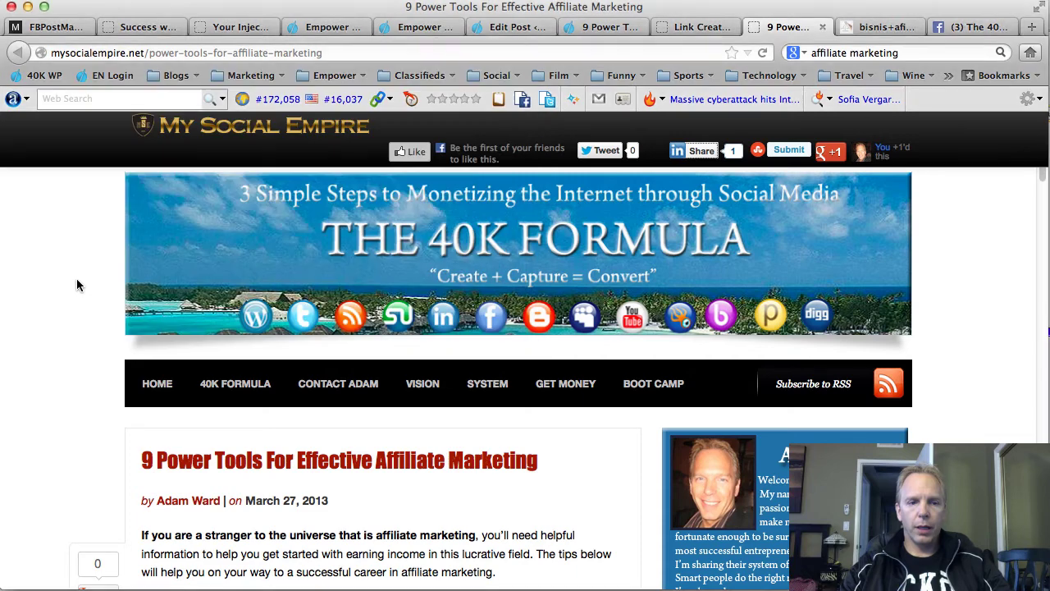
Tweet the 9 Power Tools article link and close the Twitter window.
left_click(603, 150)
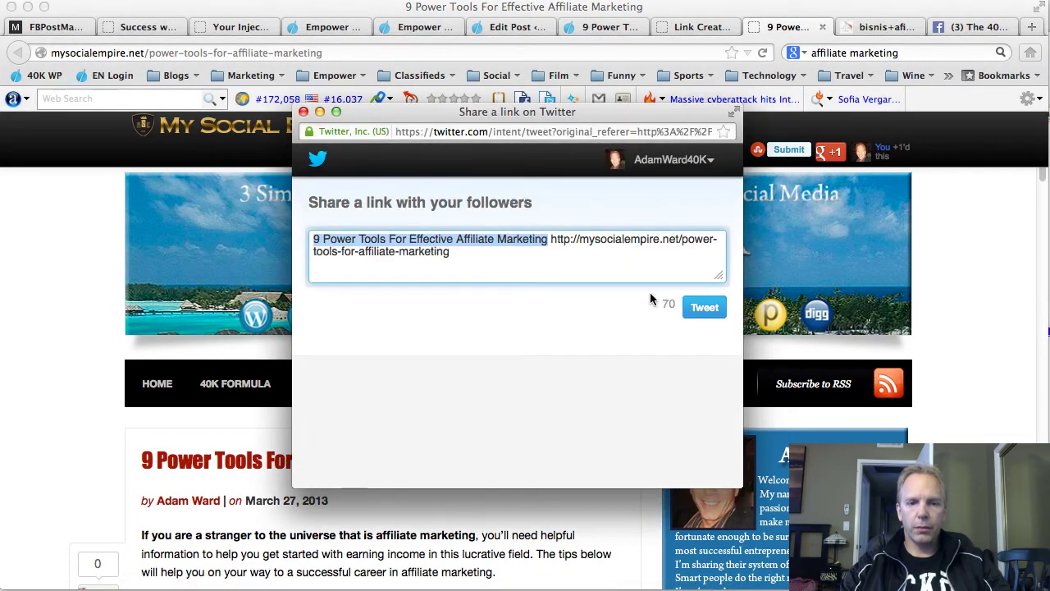
left_click(704, 310)
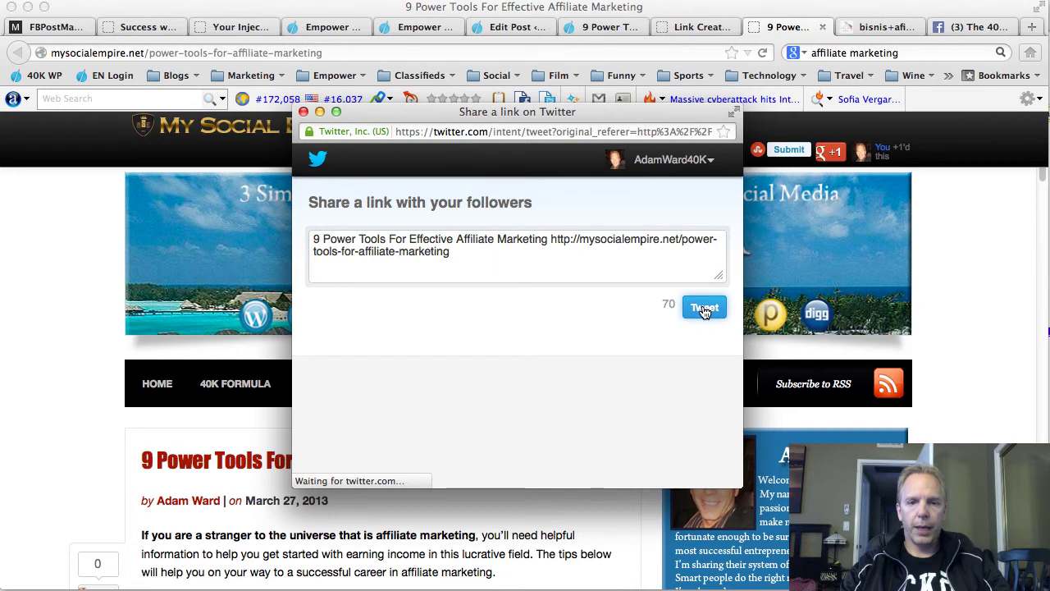
left_click(326, 325)
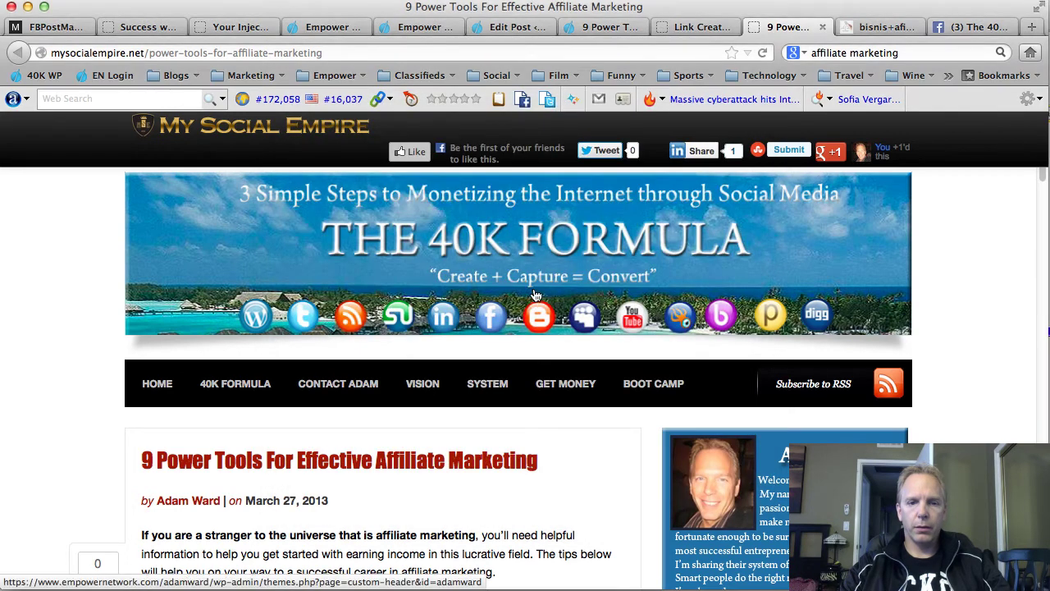
Like the article on Facebook, confirming the Like, then go back to The 40K Formula tab.
left_click(408, 153)
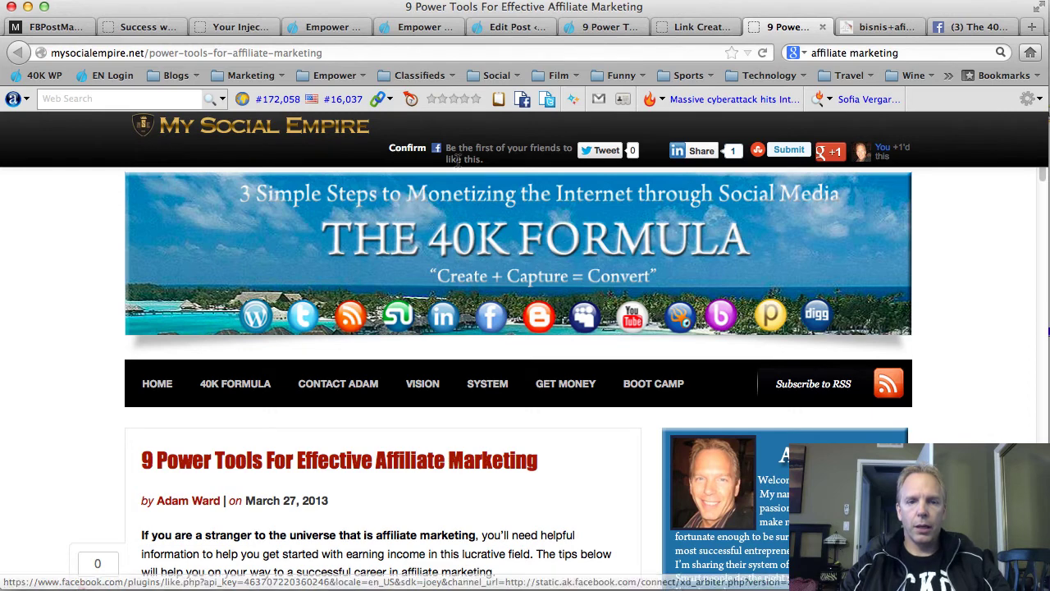
left_click(408, 151)
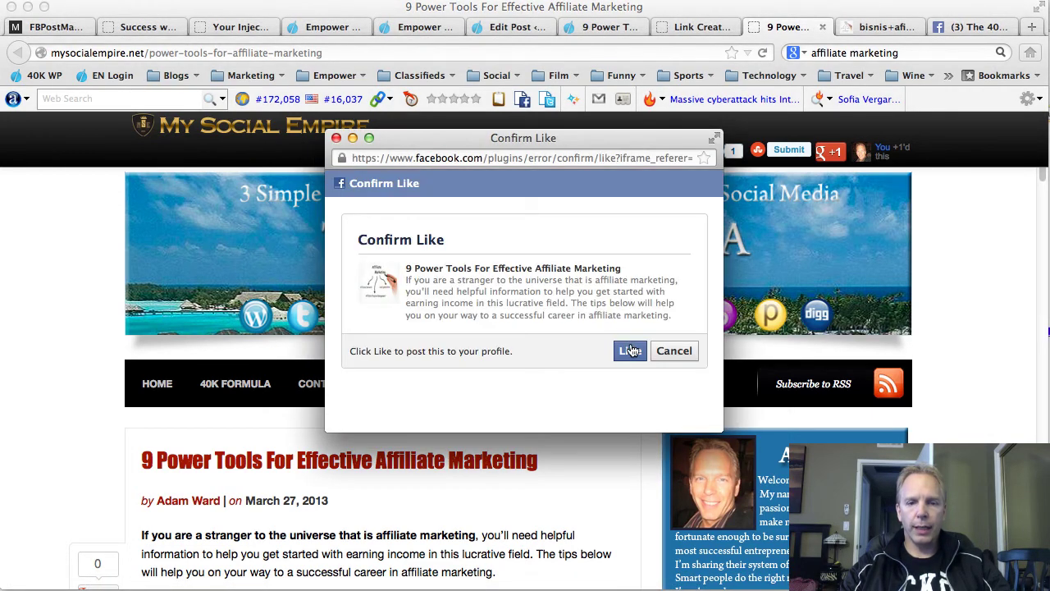
left_click(630, 351)
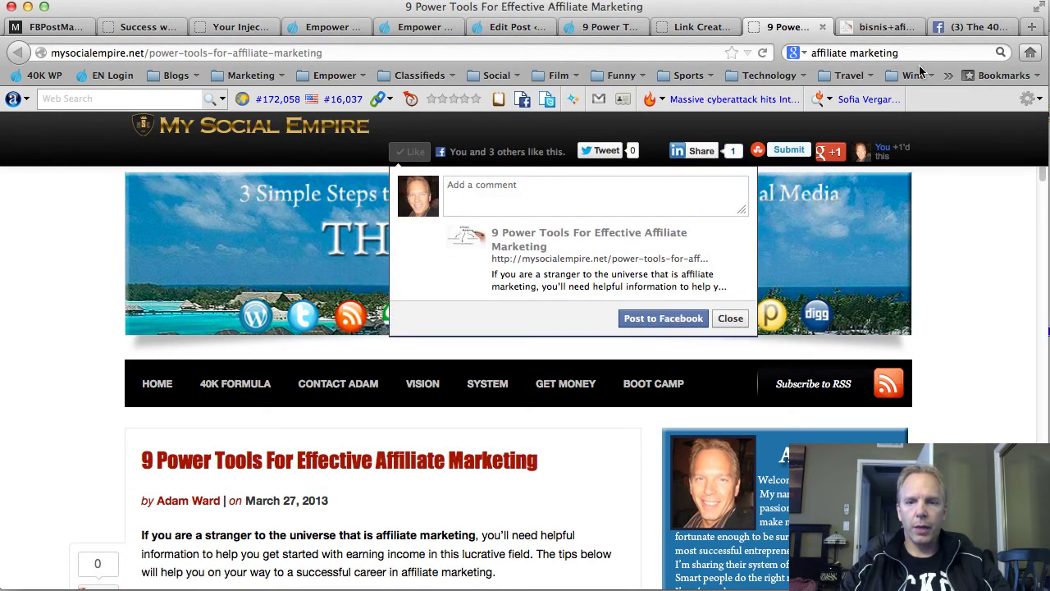
left_click(974, 28)
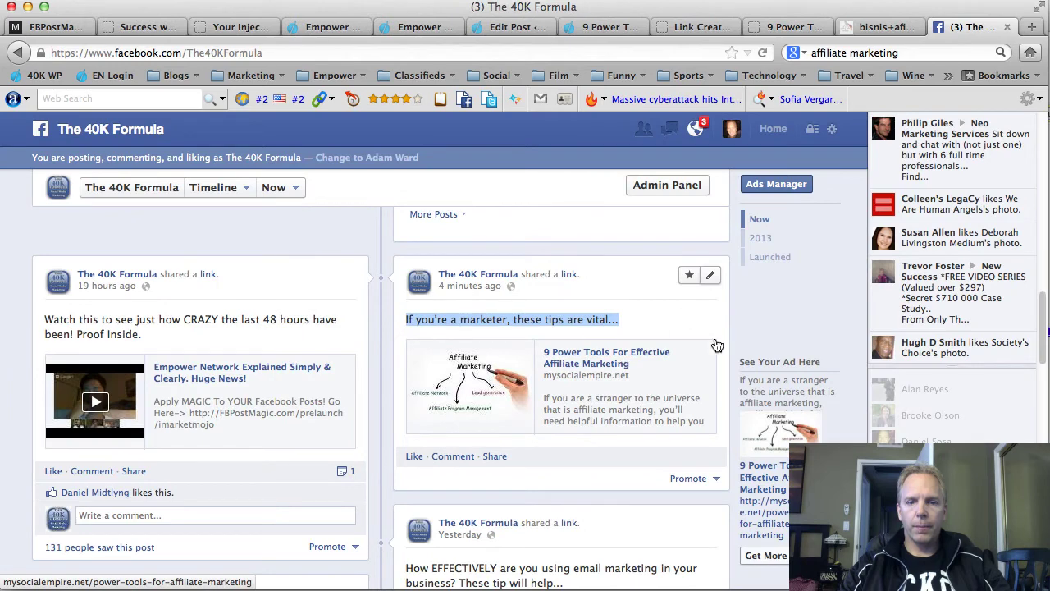
Review The 40K Formula timeline, then check the personal profile's activity for the article's like.
scroll(716, 345, "up", 5)
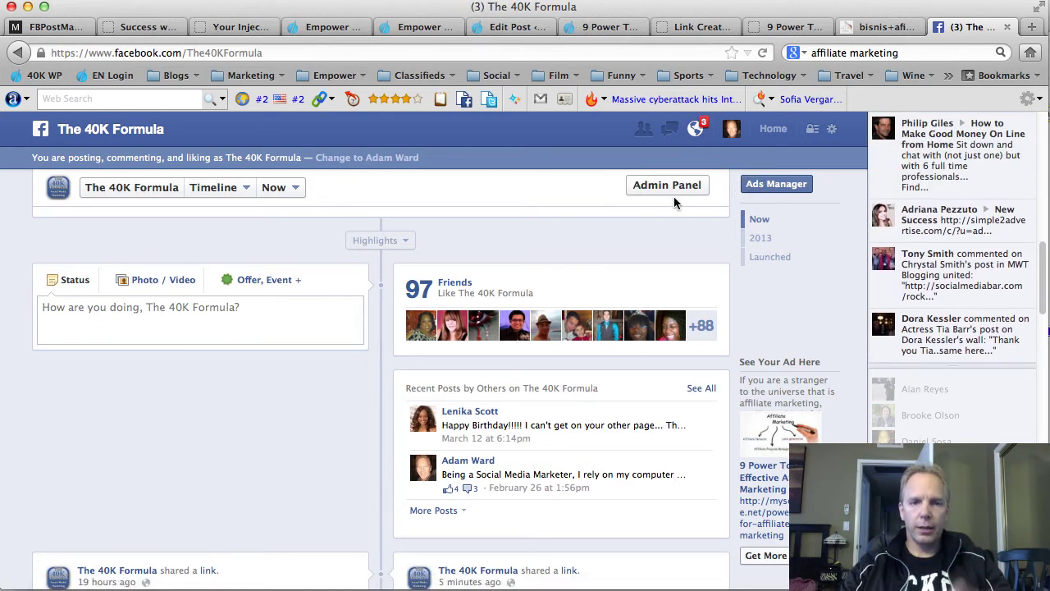
left_click(732, 132)
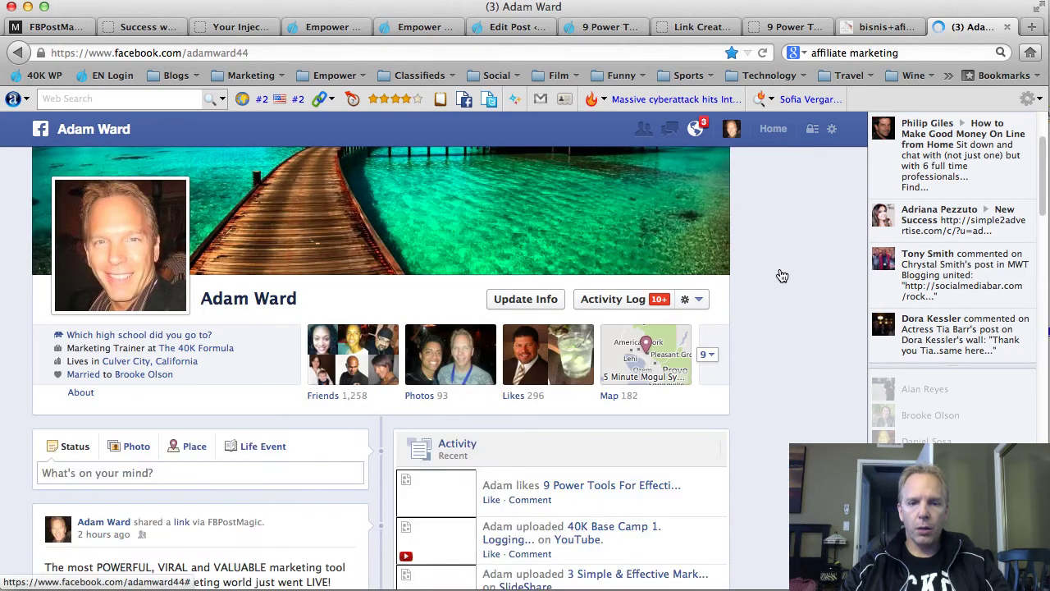
scroll(782, 276, "down", 5)
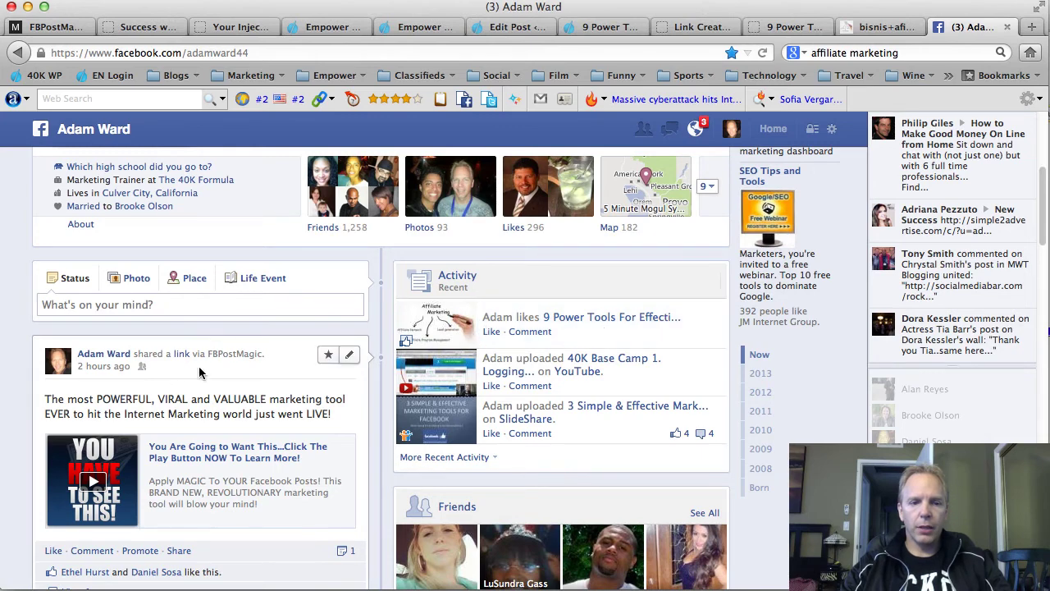
scroll(201, 369, "down", 5)
scroll(204, 361, "up", 6)
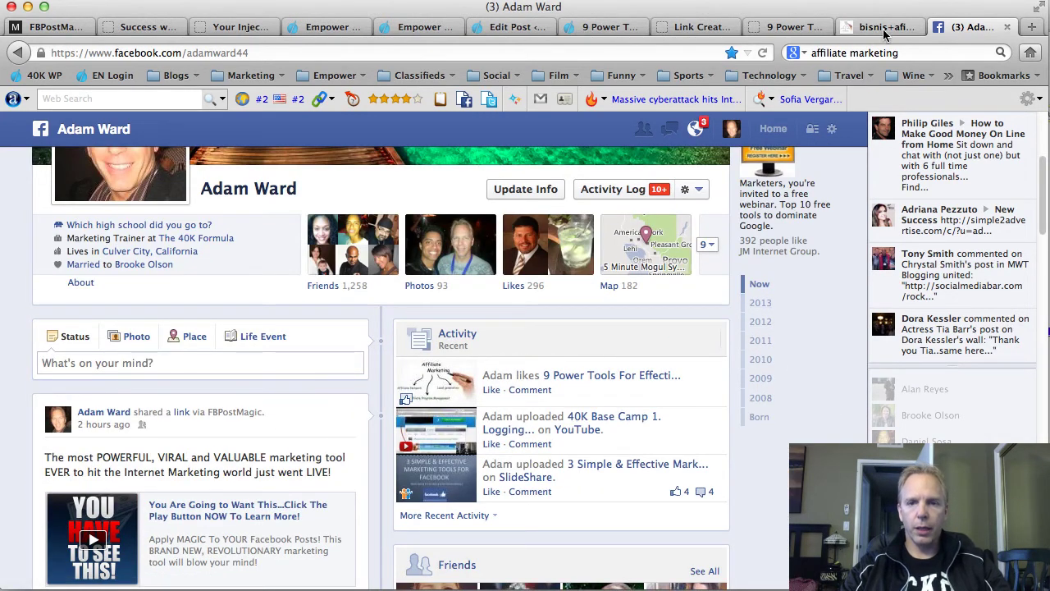
Return to the article page and dismiss the Facebook comment box.
left_click(794, 27)
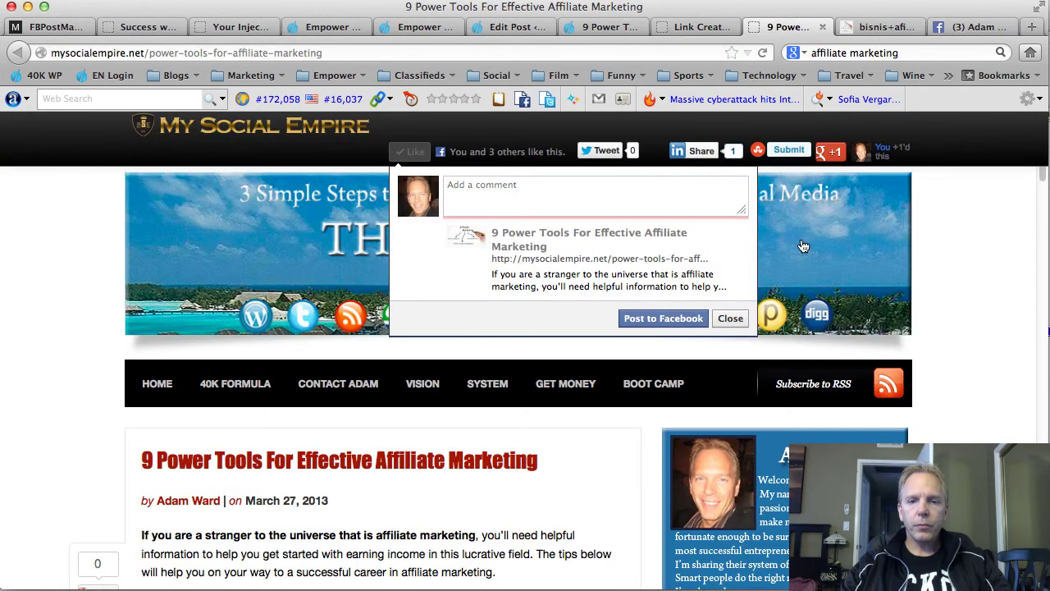
left_click(722, 320)
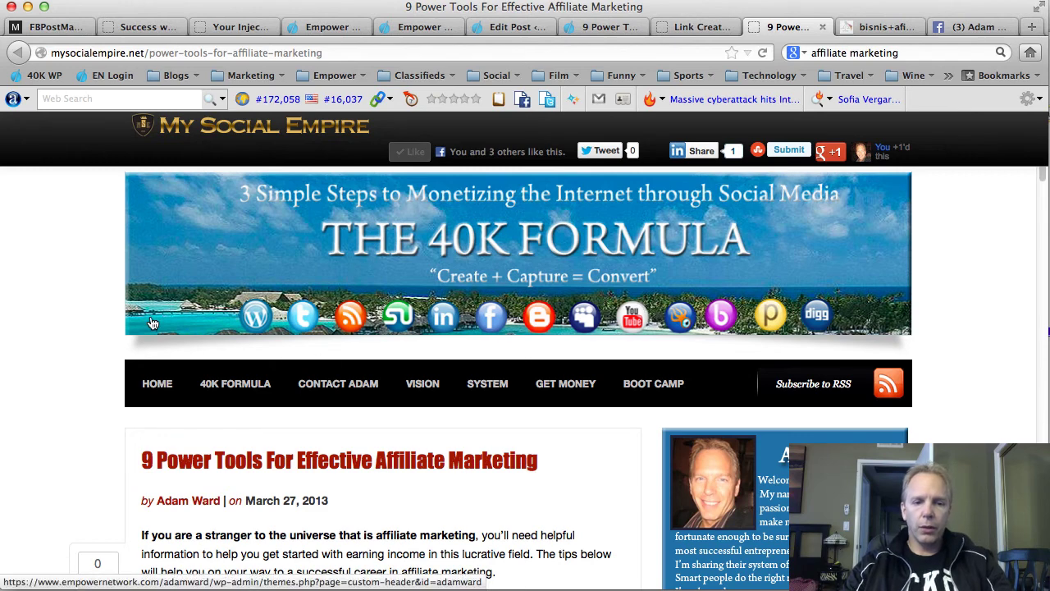
scroll(78, 297, "down", 5)
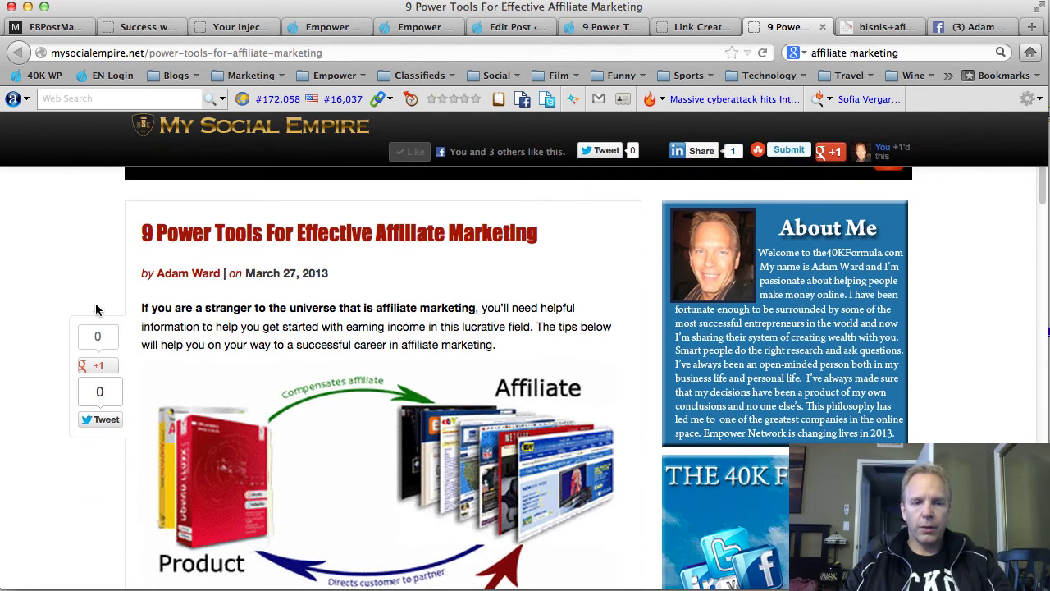
Post another tweet of the article from the sidebar and give it a Google +1.
left_click(105, 421)
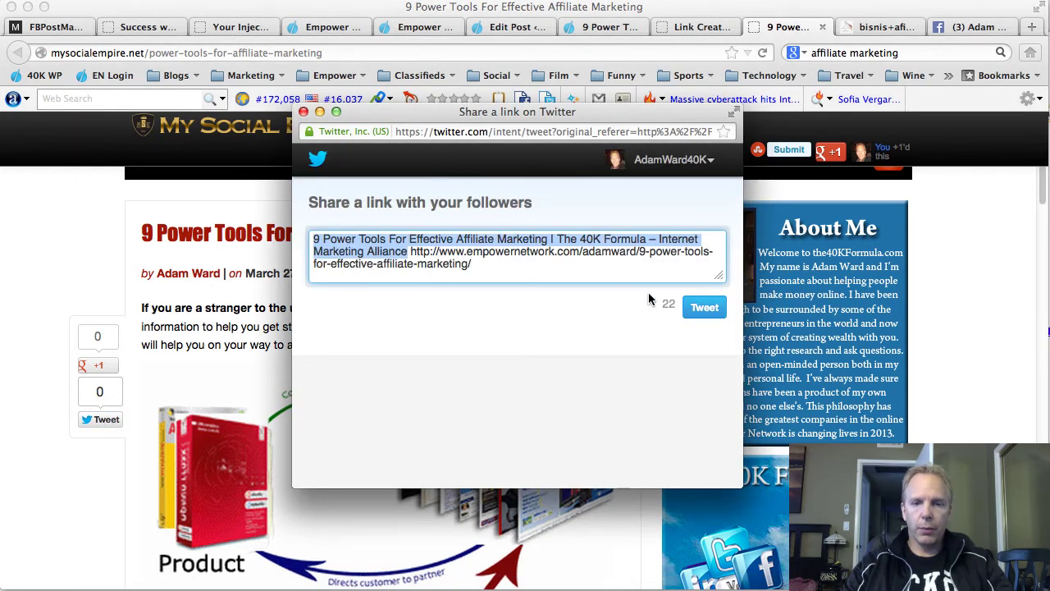
left_click(713, 316)
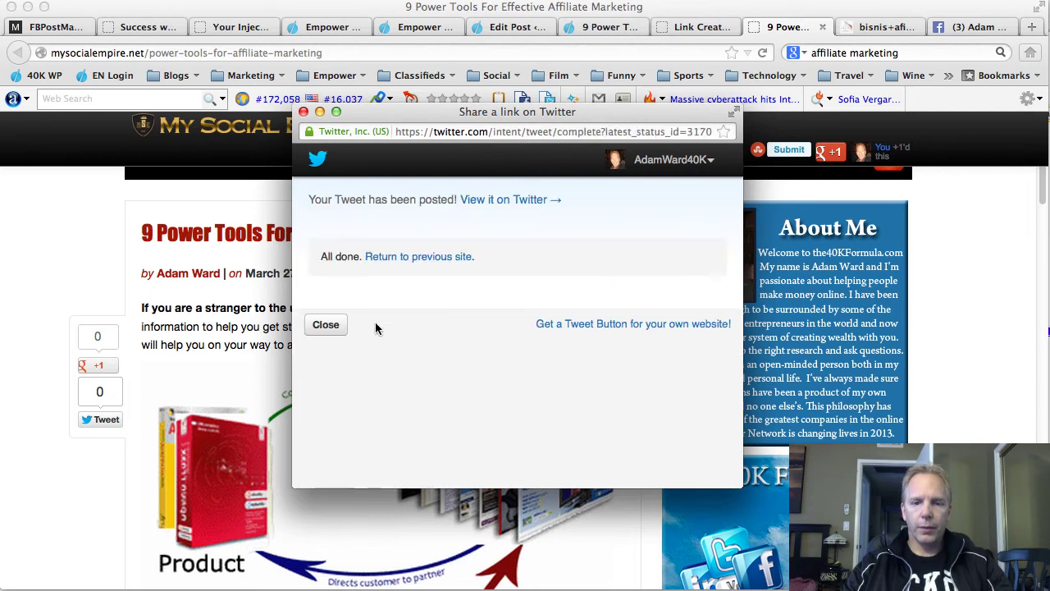
left_click(325, 324)
left_click(99, 367)
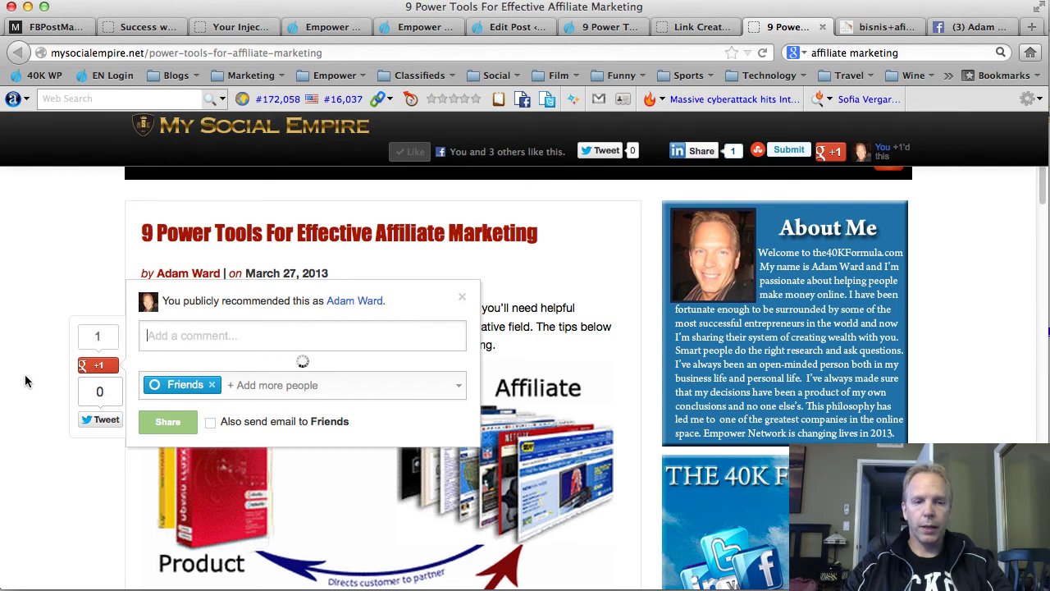
left_click(33, 305)
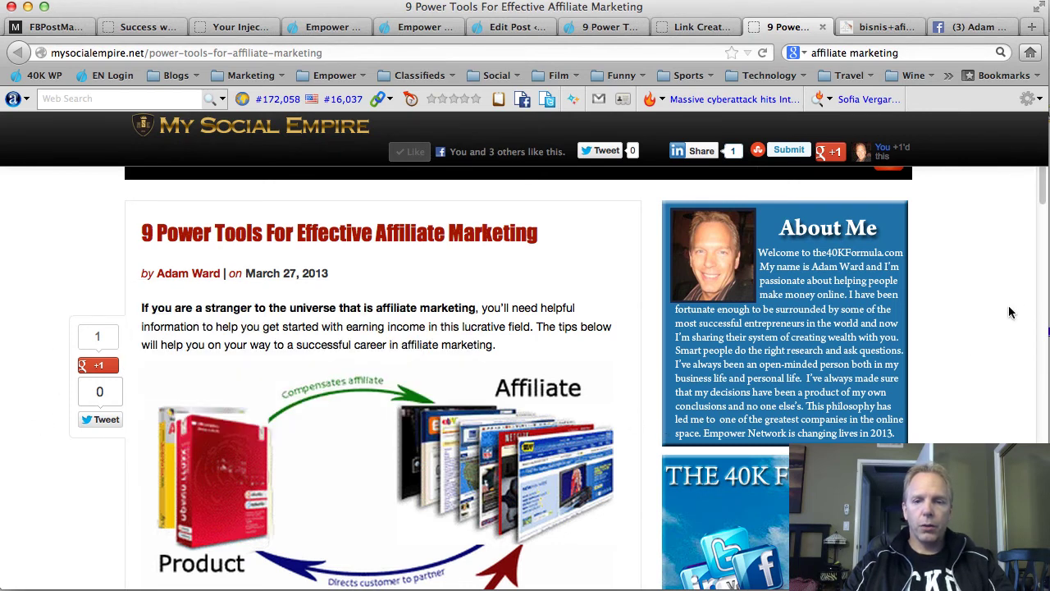
Select the 9 Power Tools article's full URL in the browser address bar.
scroll(996, 268, "up", 5)
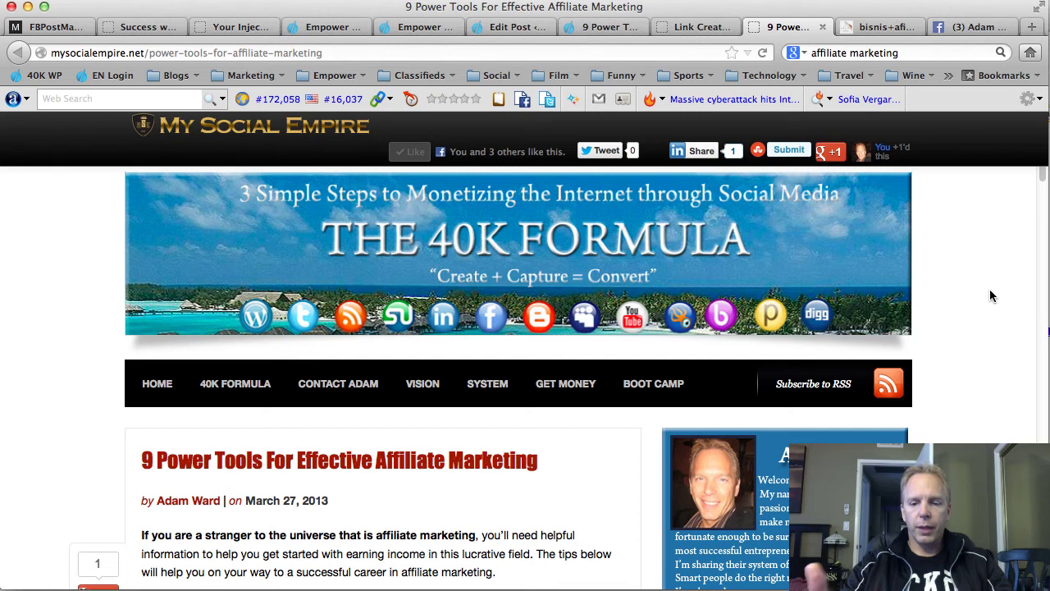
left_click(631, 52)
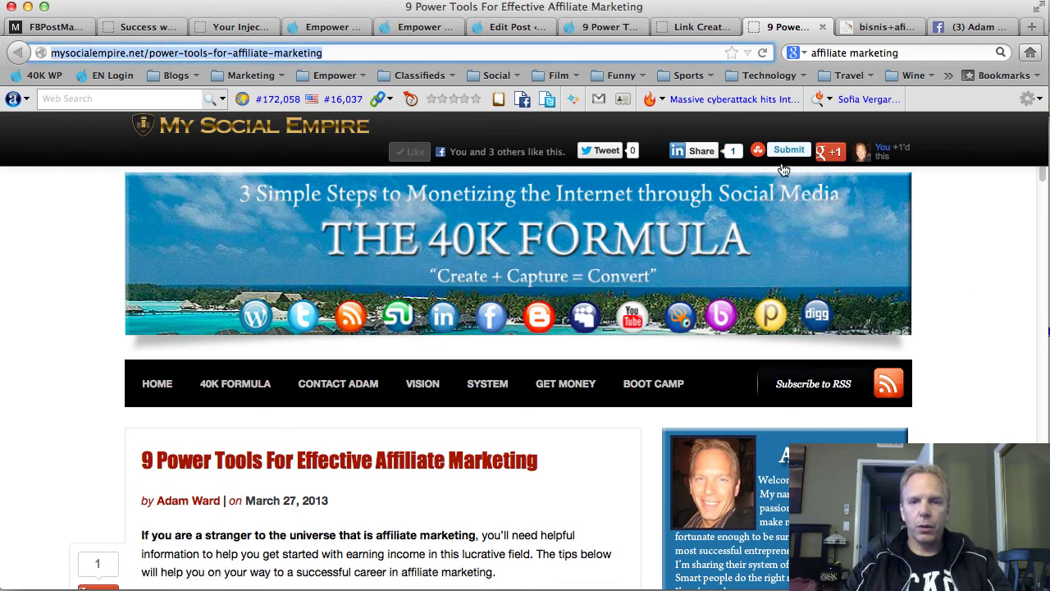